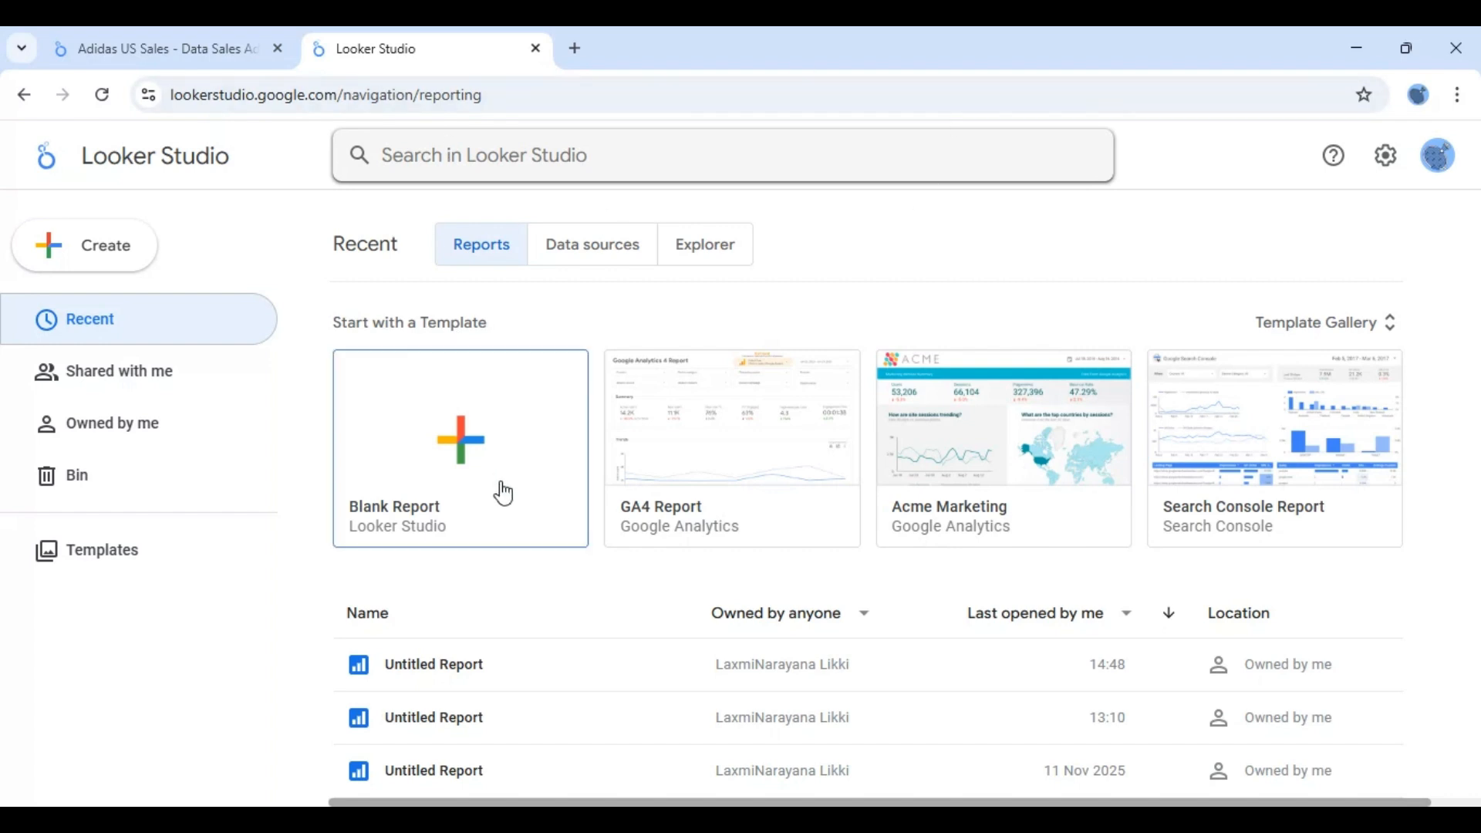
- Create a blank report and place a large vertical bar chart near the top of its page
click(467, 453)
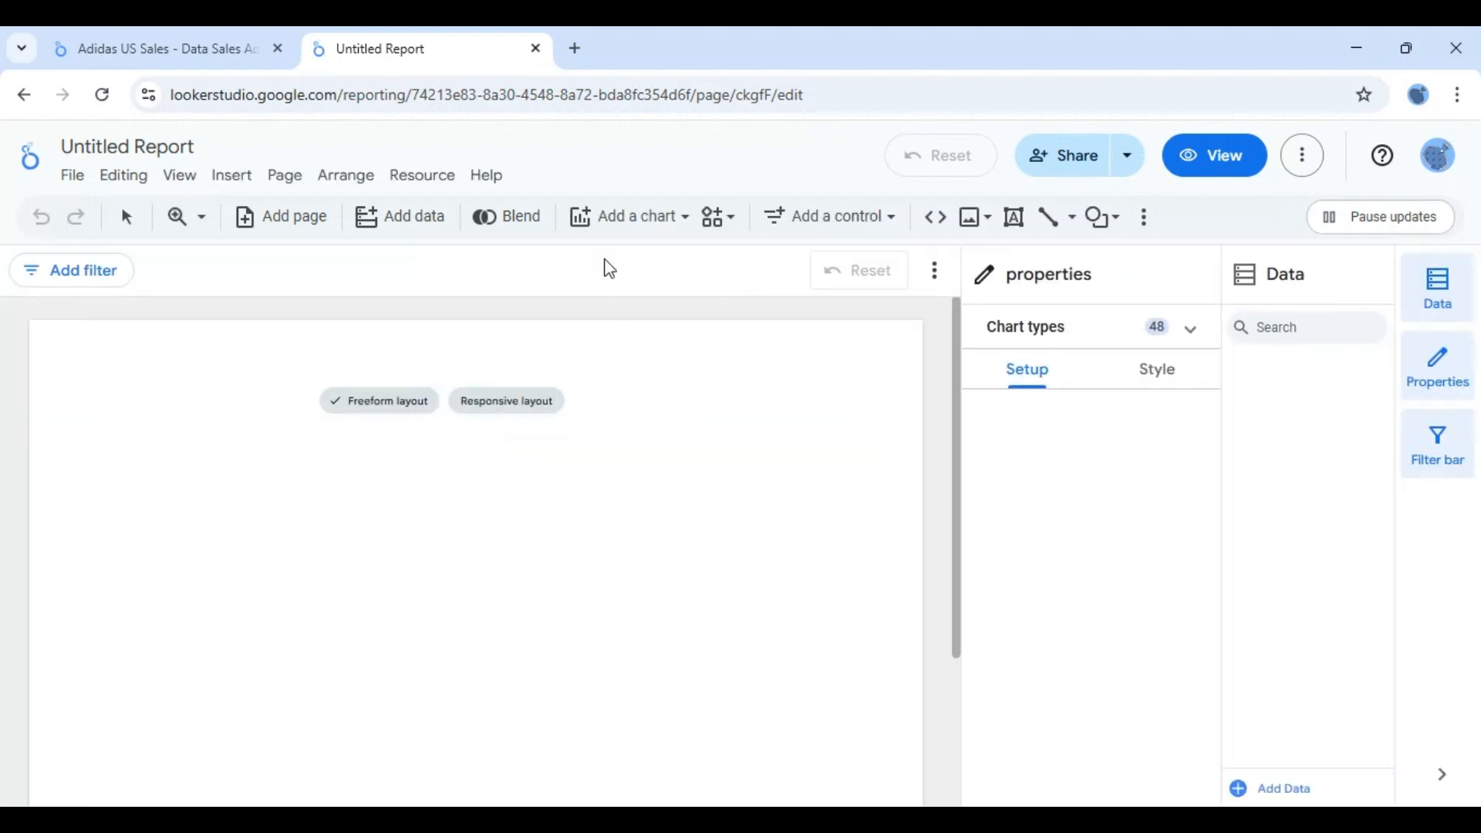
click(683, 231)
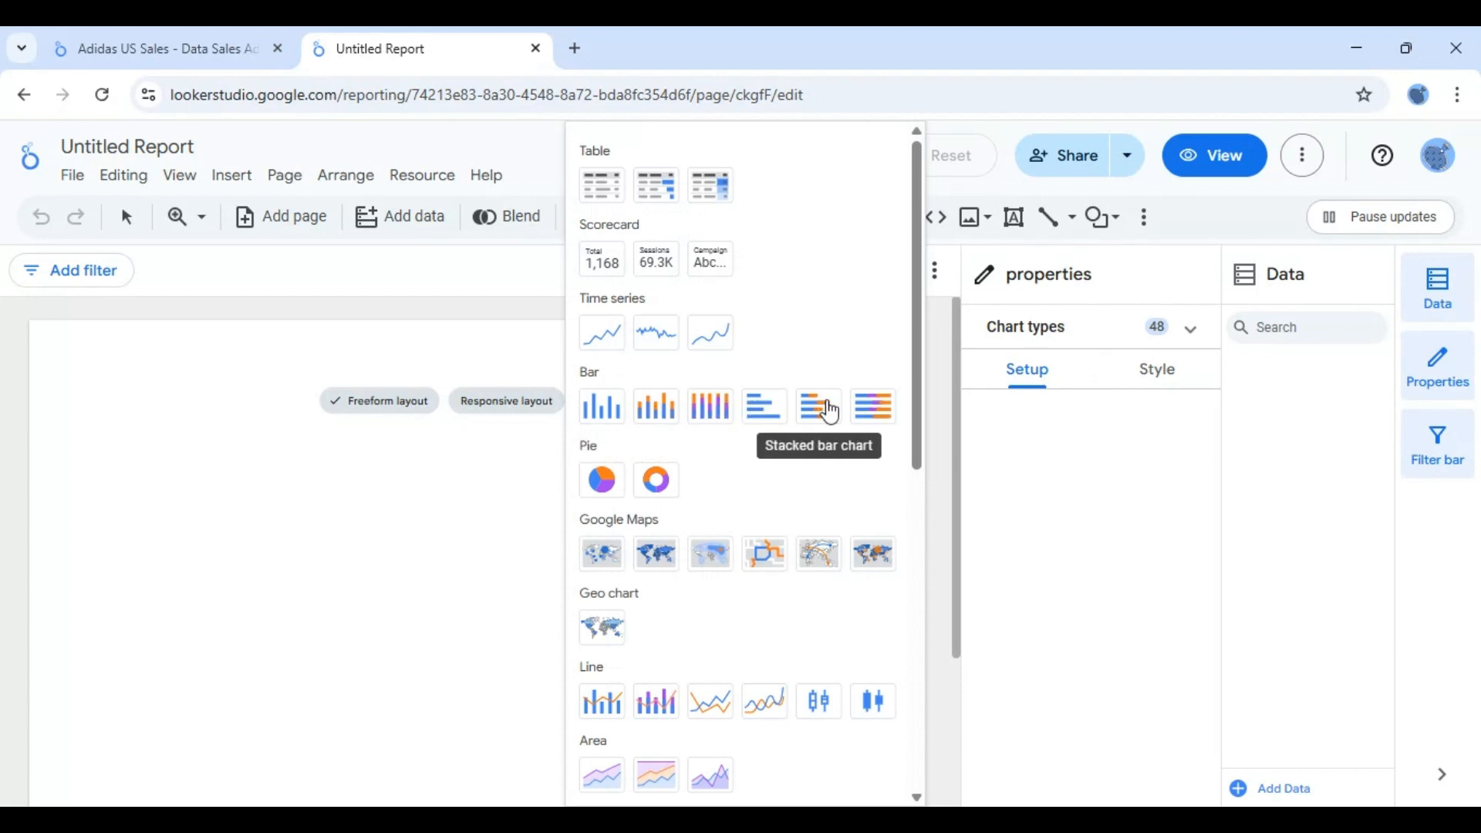
click(603, 412)
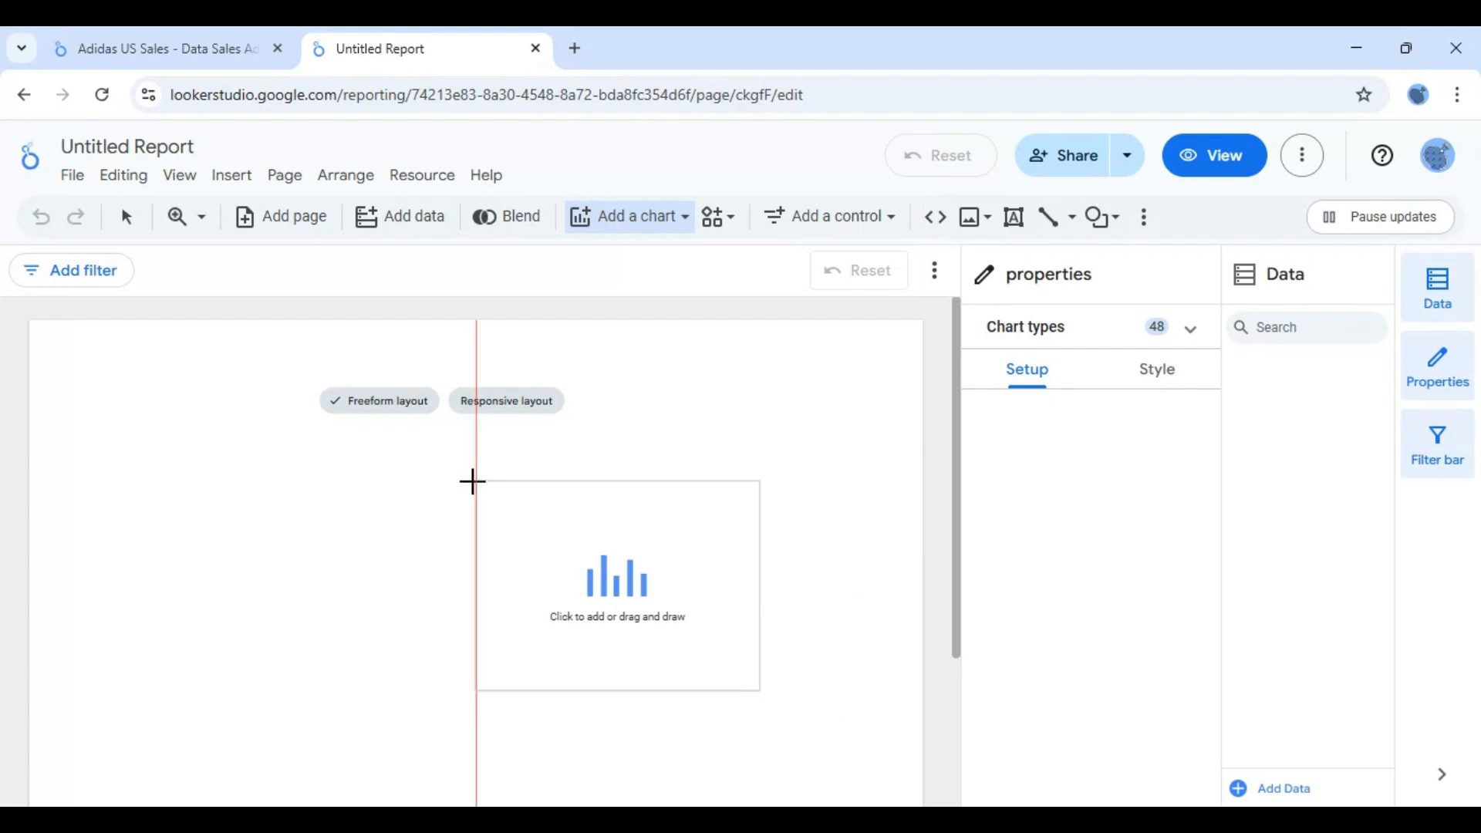
drag(463, 481, 349, 432)
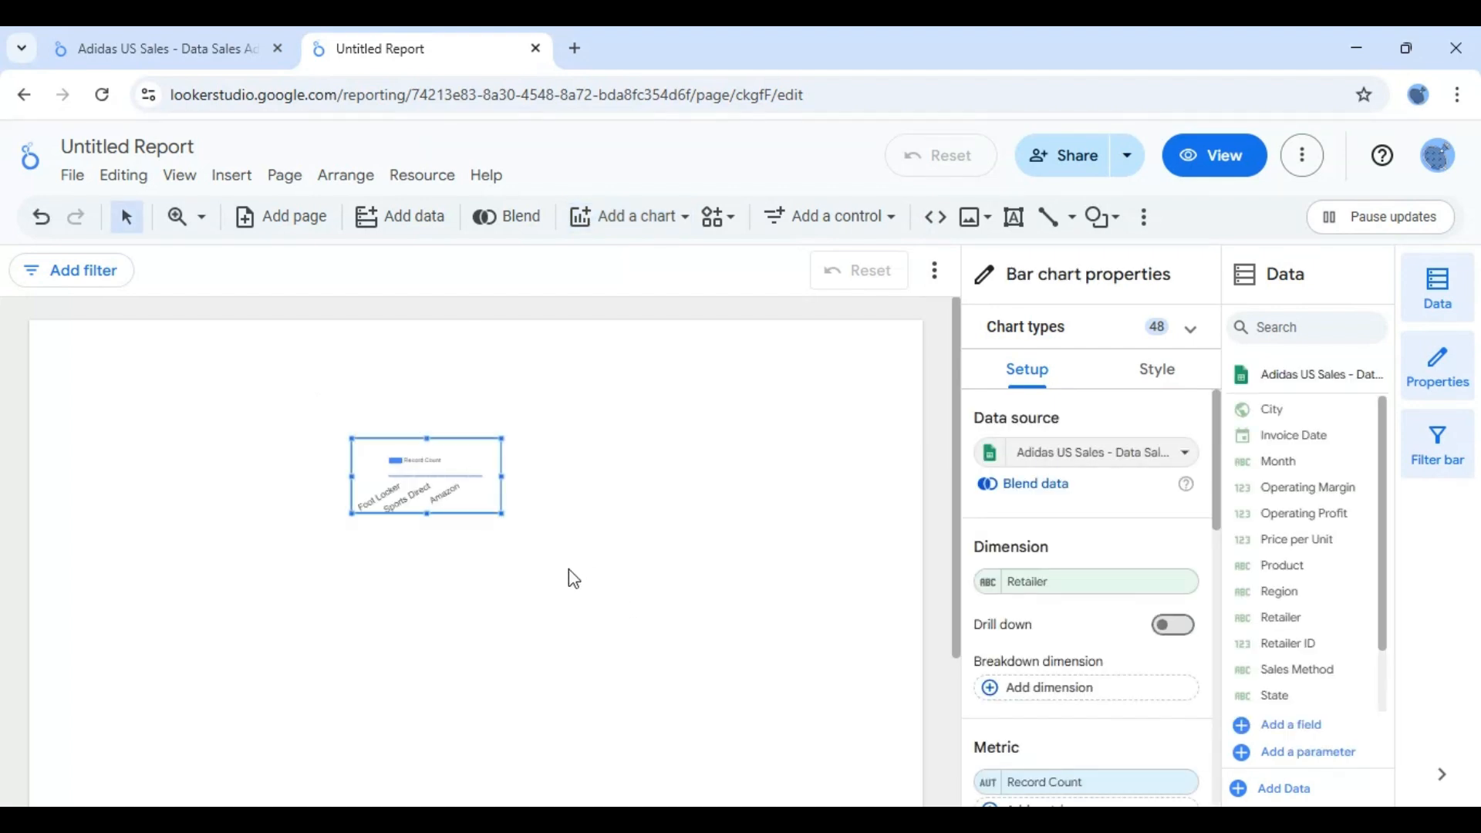
drag(499, 513, 854, 690)
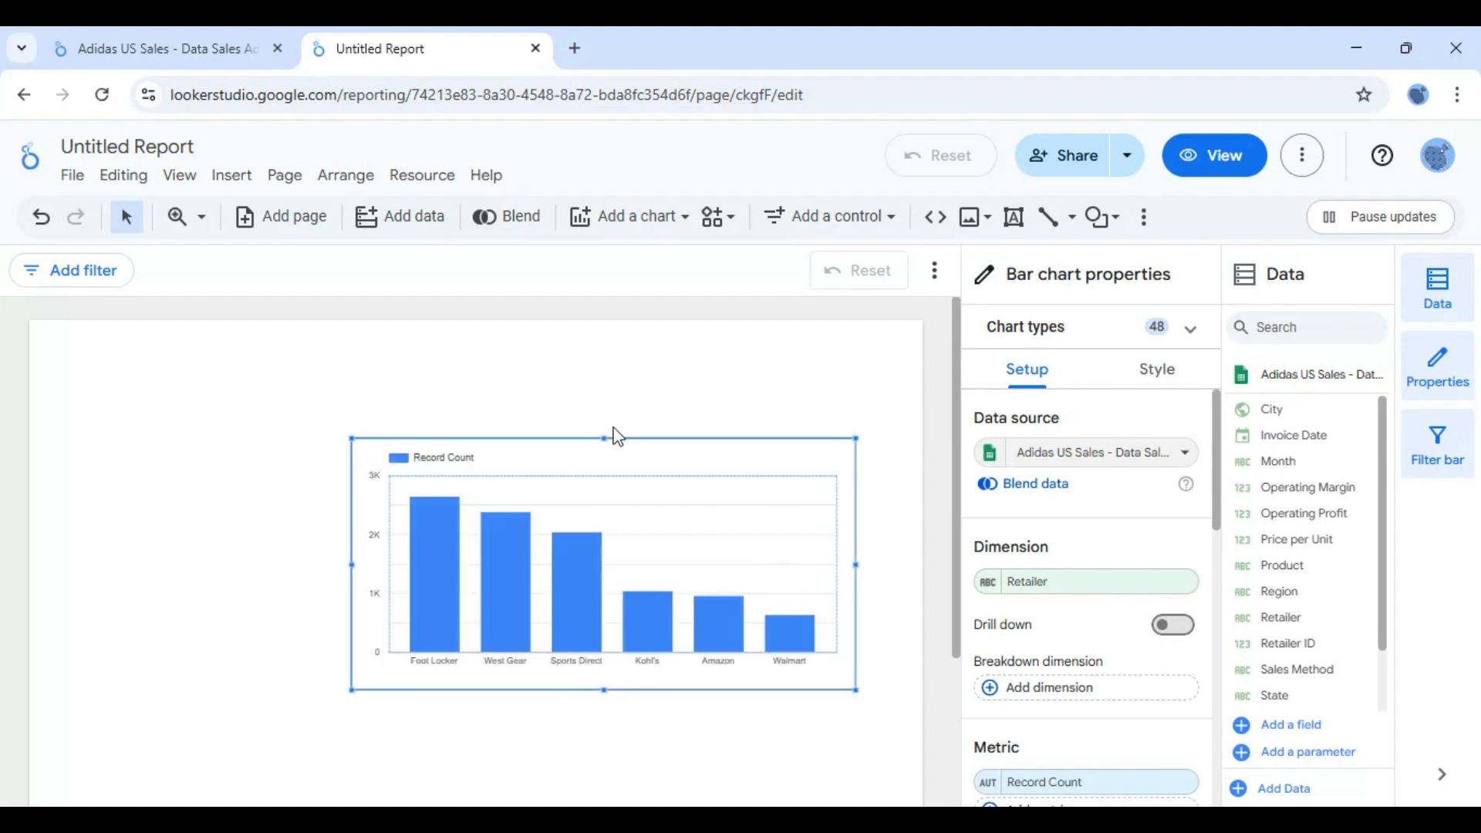
drag(605, 435, 472, 356)
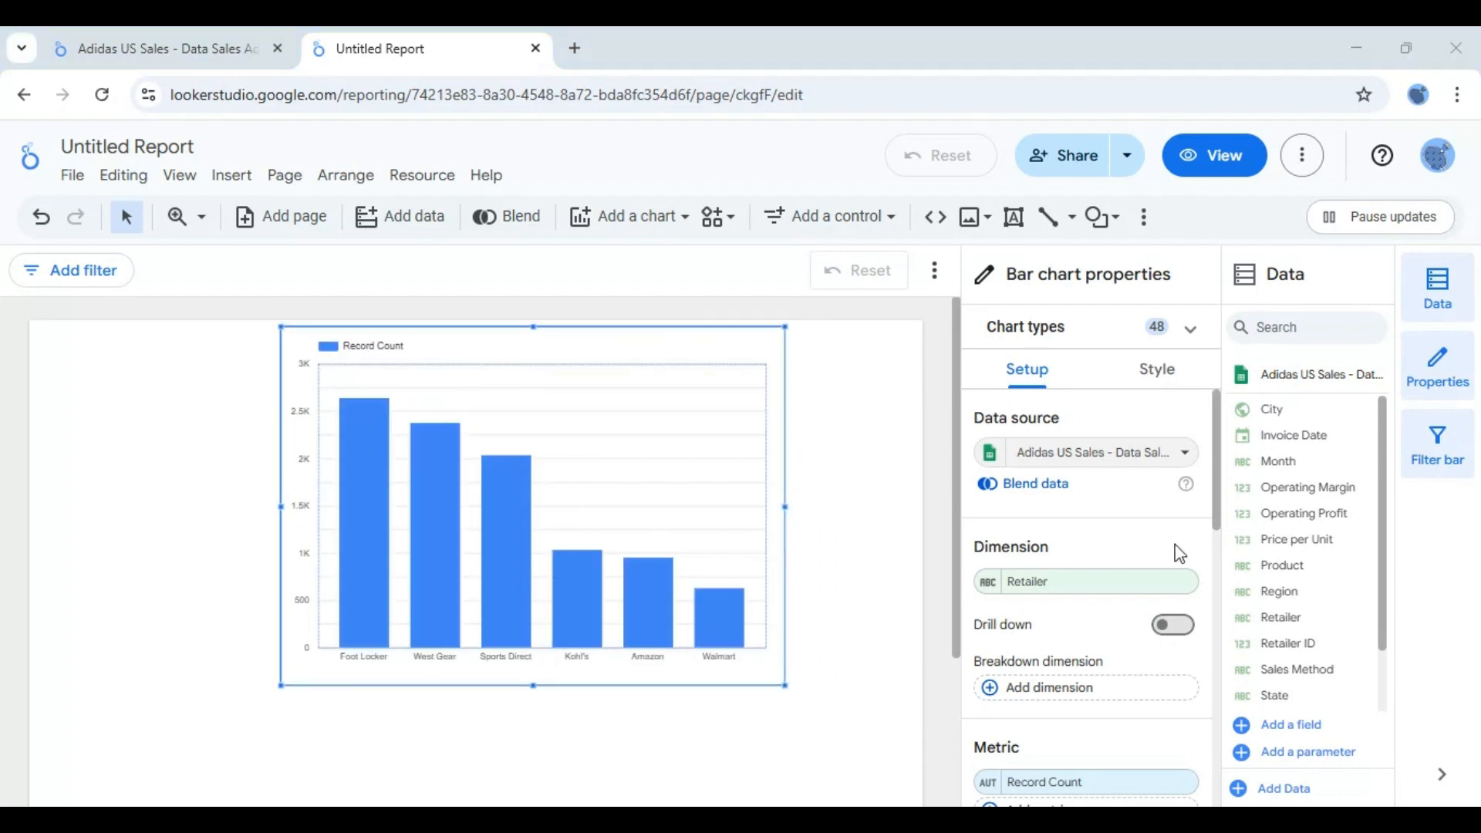
- Replace the bar chart's Record Count metric with Total Sales
scroll(1217, 463, down, 2)
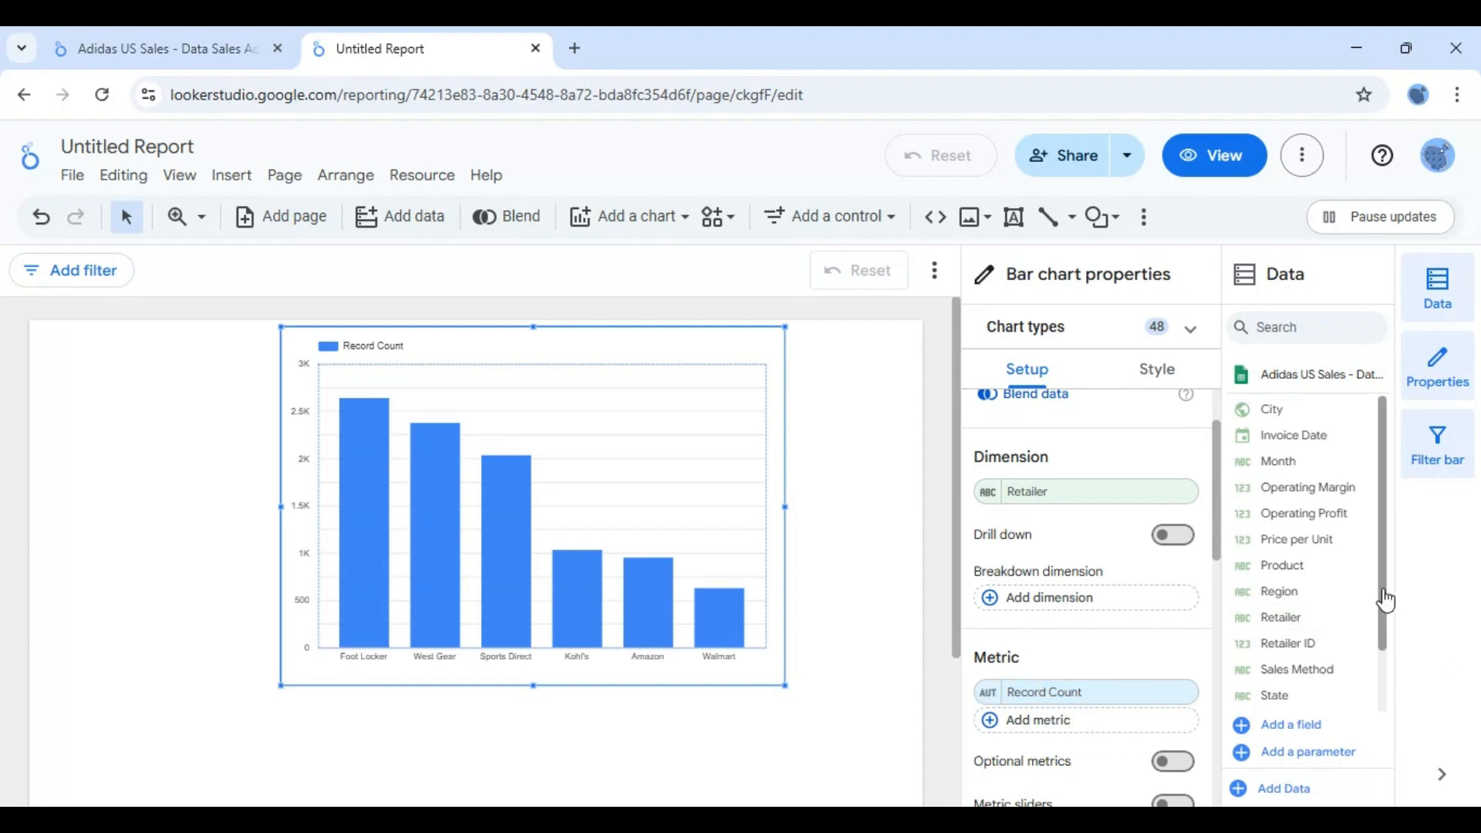
drag(1383, 594, 1385, 674)
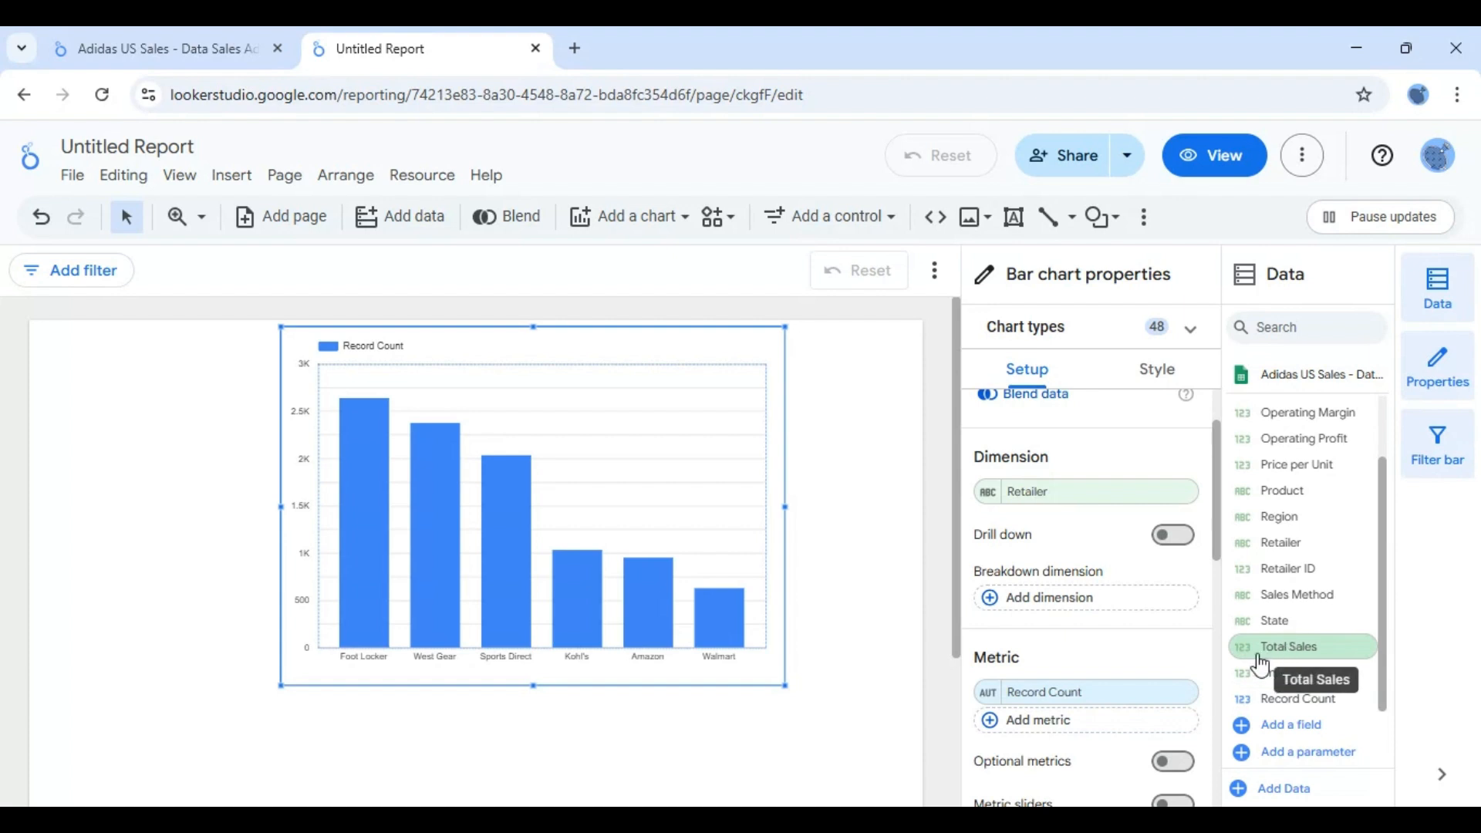
drag(1289, 647, 1071, 701)
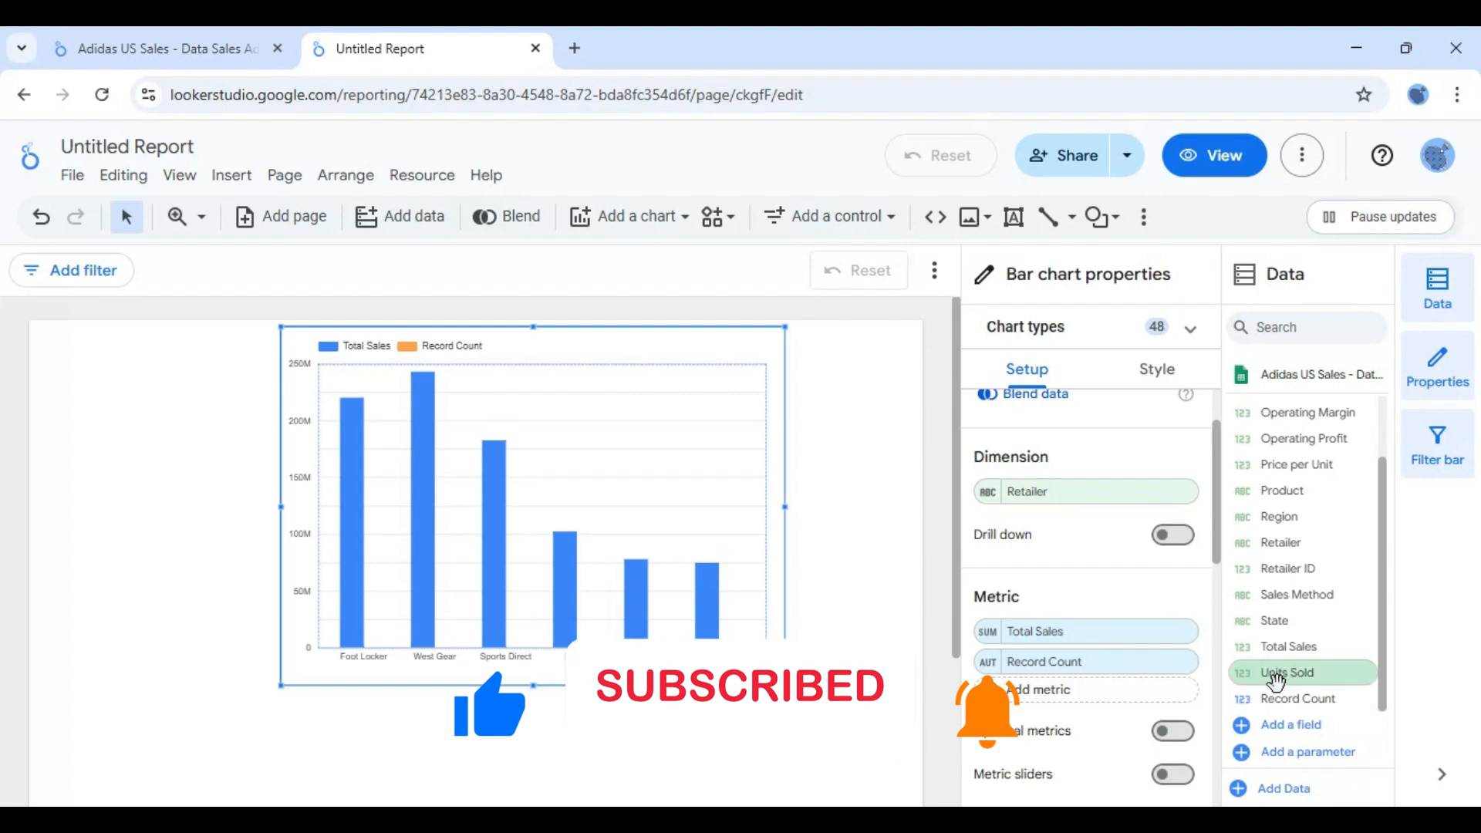
click(1179, 661)
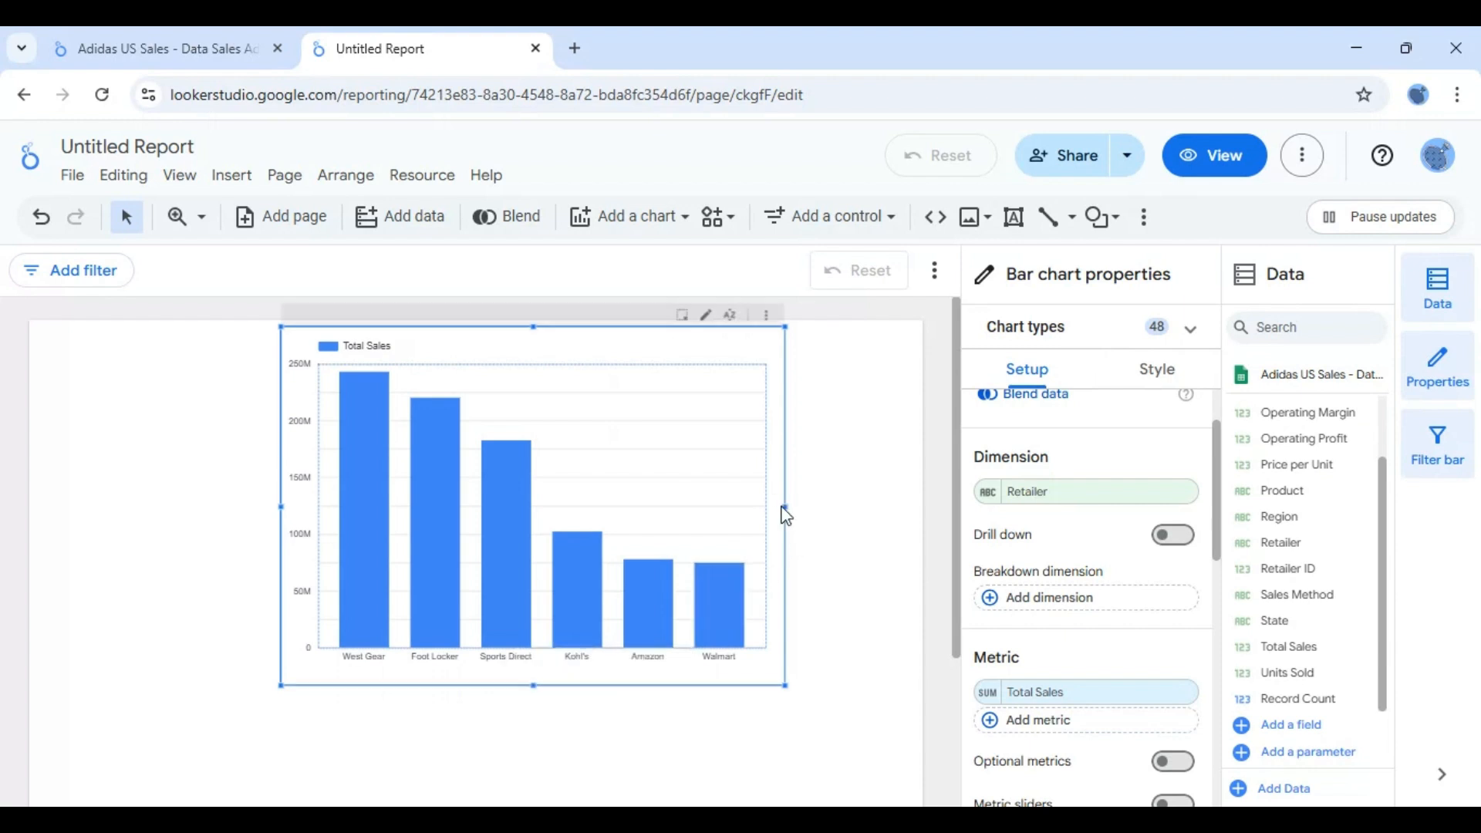
- Widen the bar chart slightly and shift it toward the left side of the page
drag(783, 505, 827, 506)
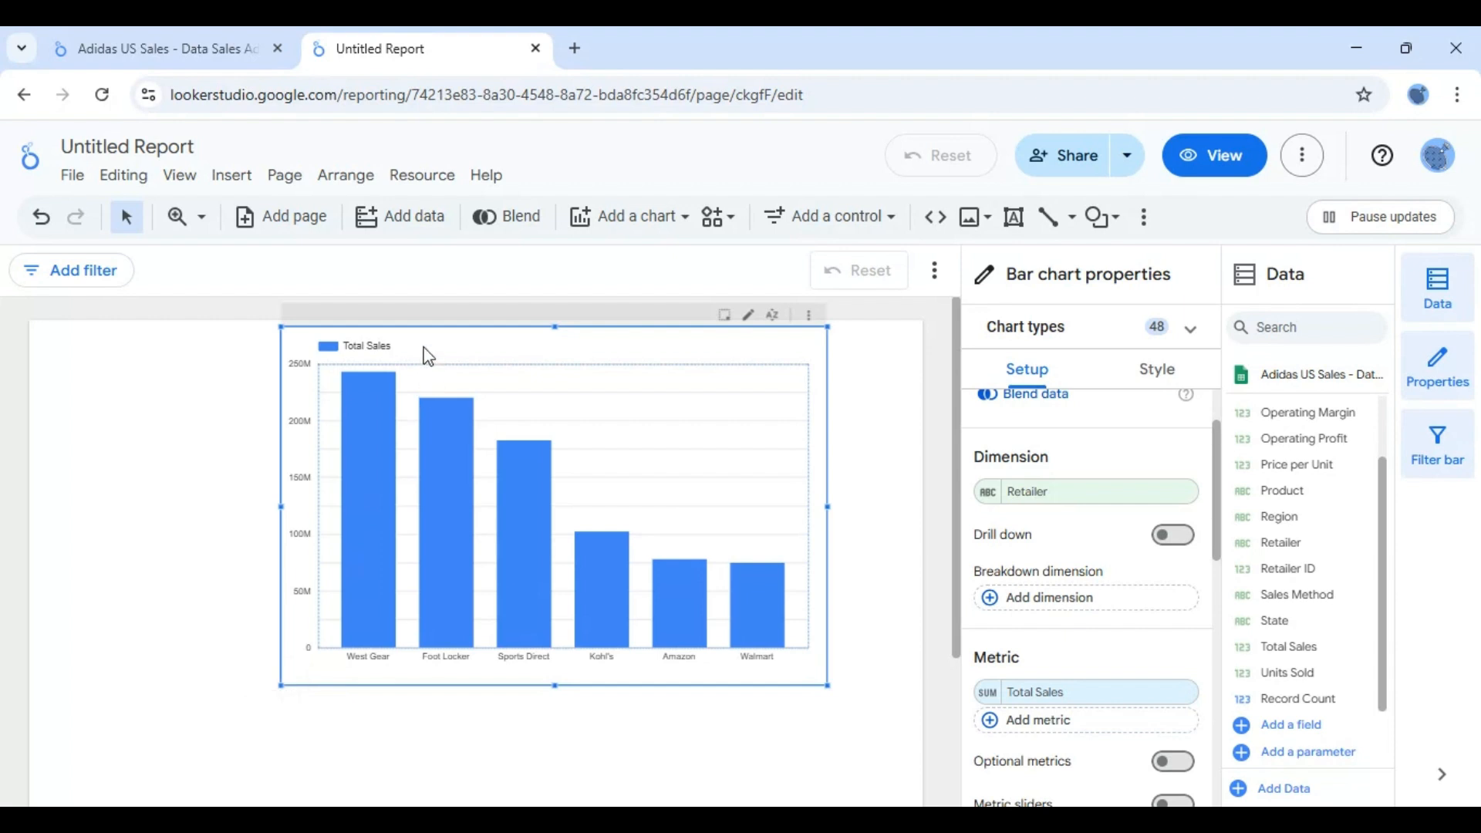
drag(386, 364, 295, 378)
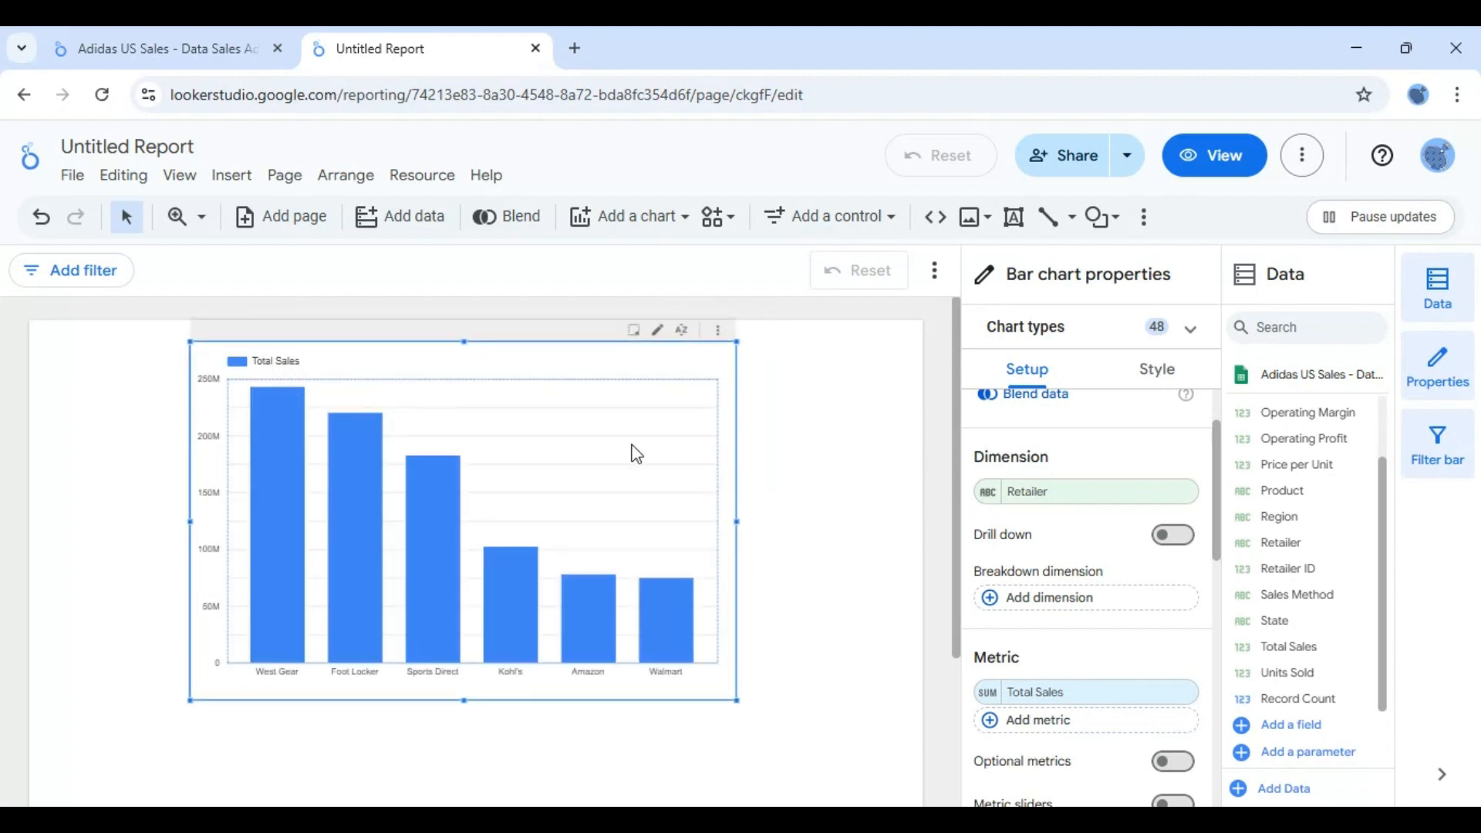
- Change the bar chart's dimension from Retailer to Region
mouse_move(291, 590)
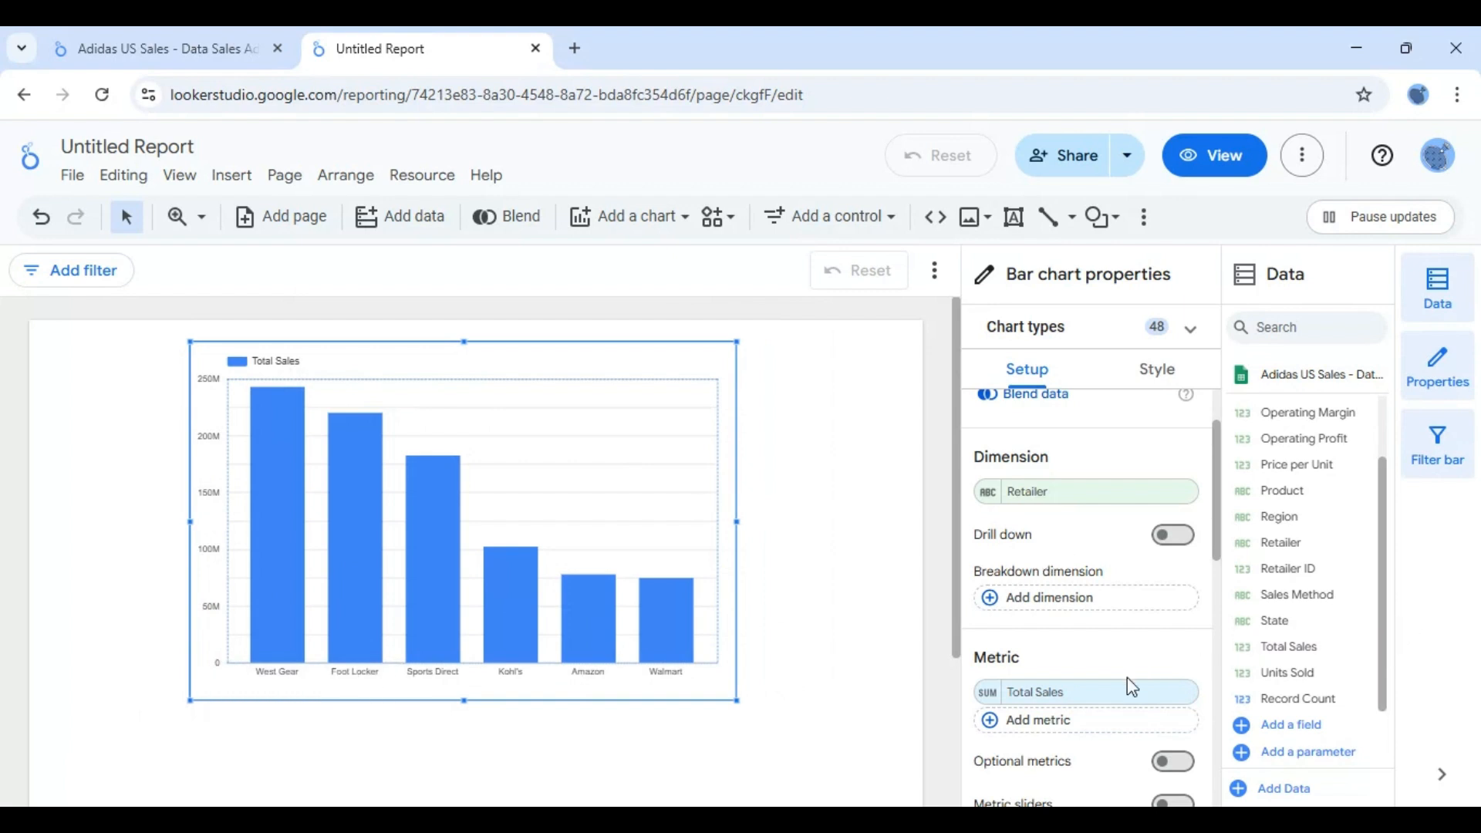
mouse_move(303, 662)
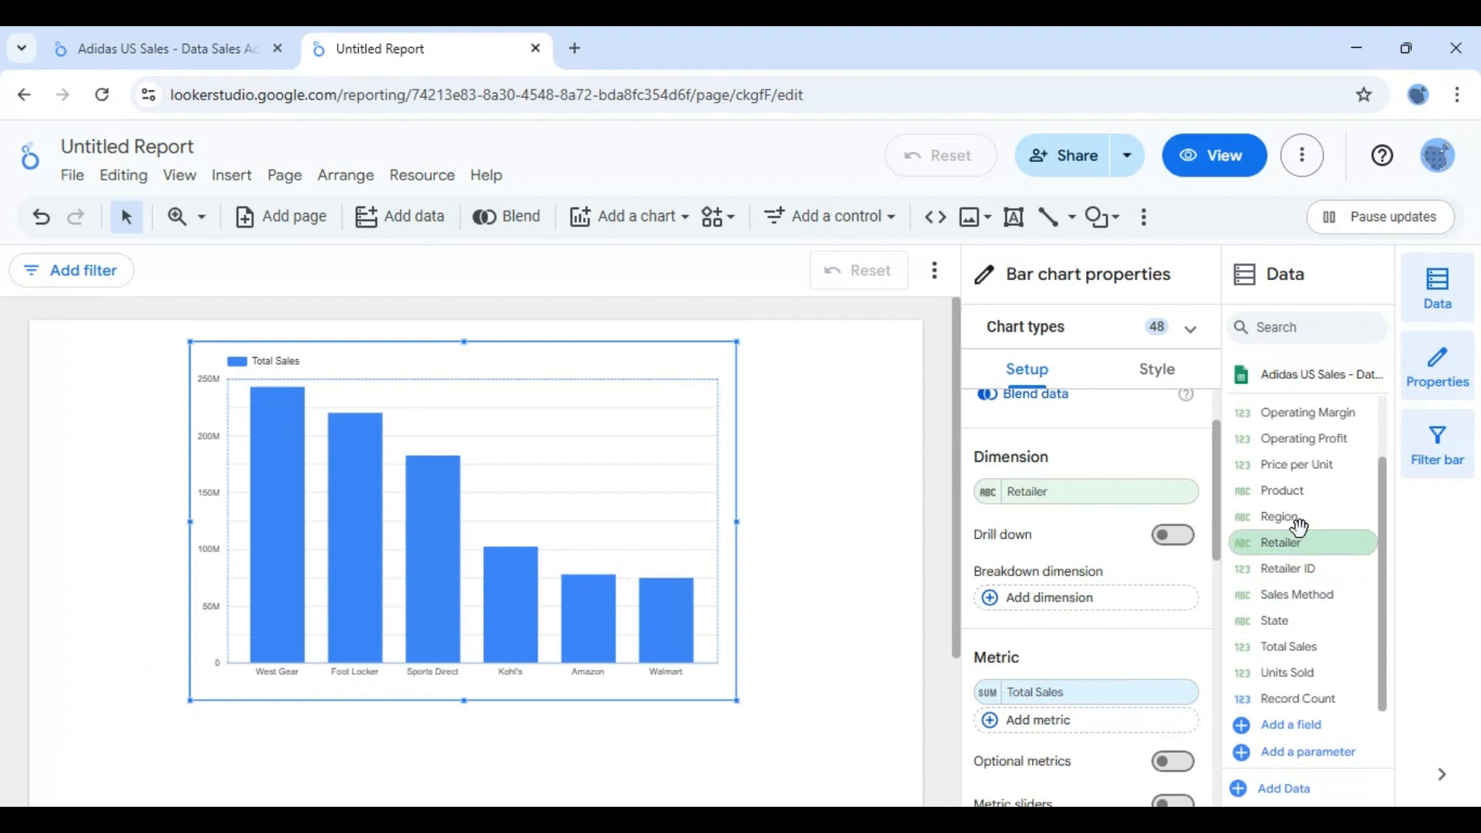
drag(1293, 519, 1067, 507)
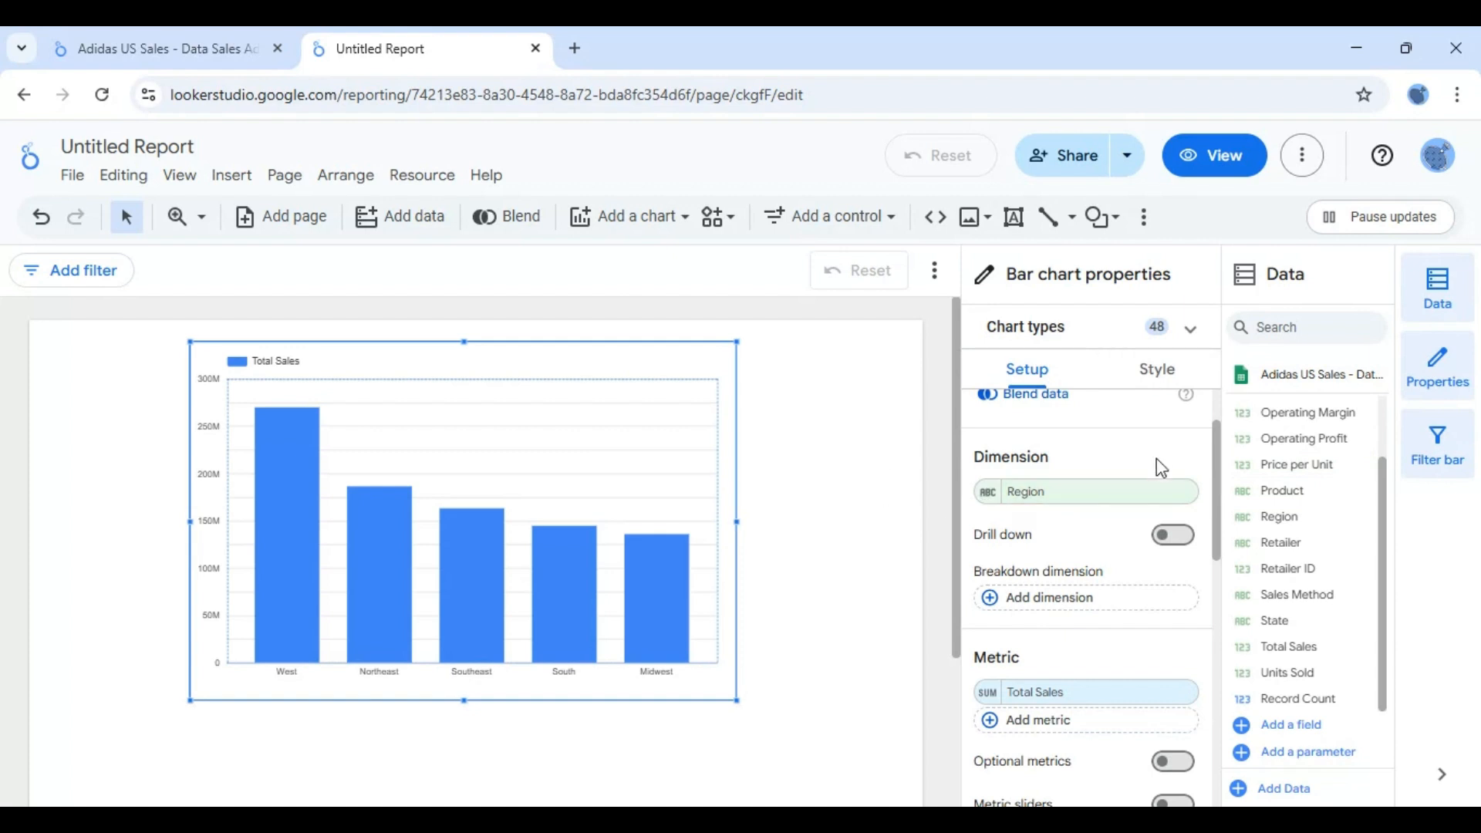
- Add Retailer as the chart's breakdown dimension, inspect the West region's bars, and remove the breakdown again
mouse_move(323, 549)
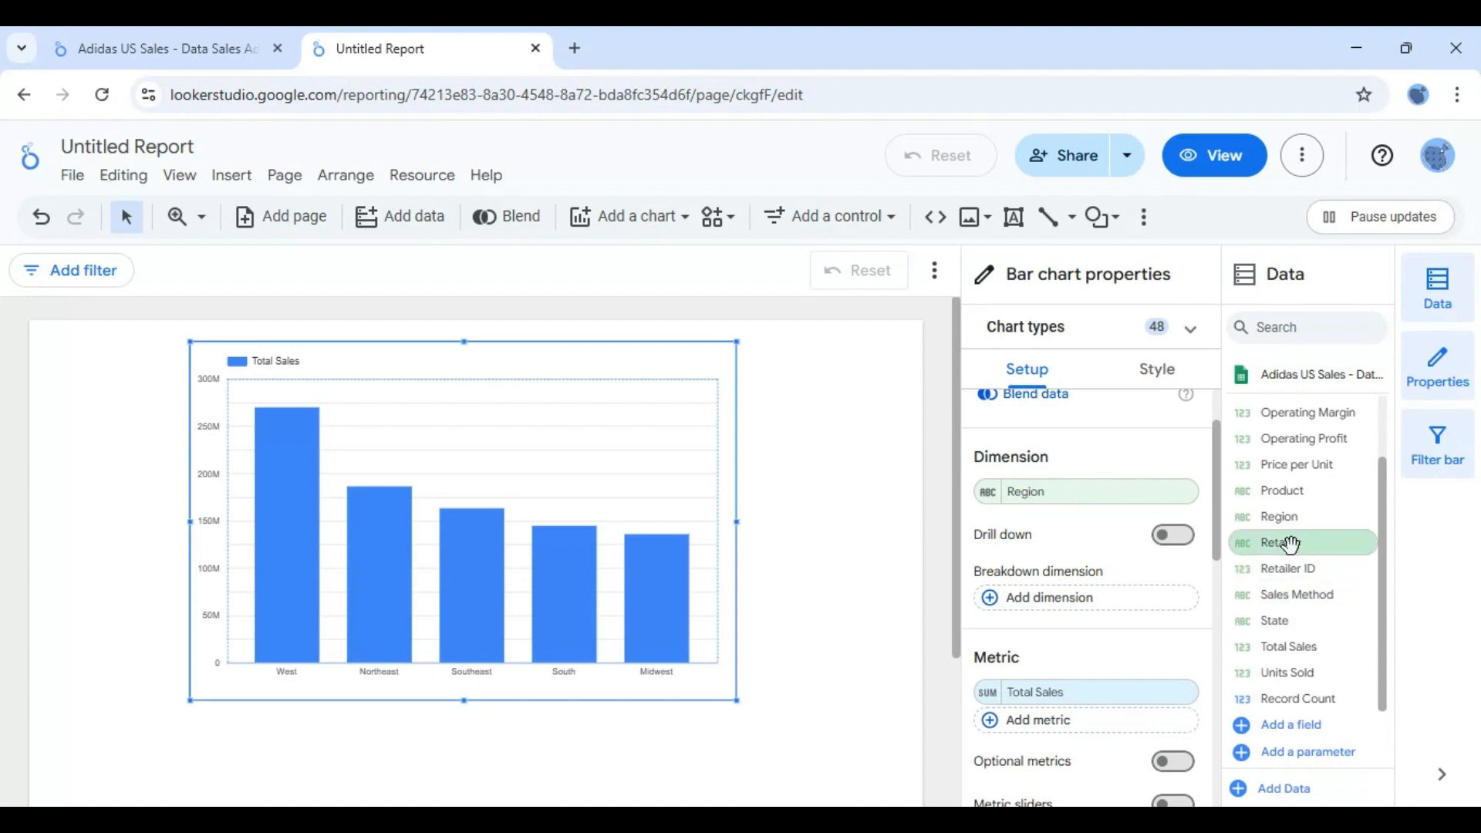
drag(1290, 544, 1091, 603)
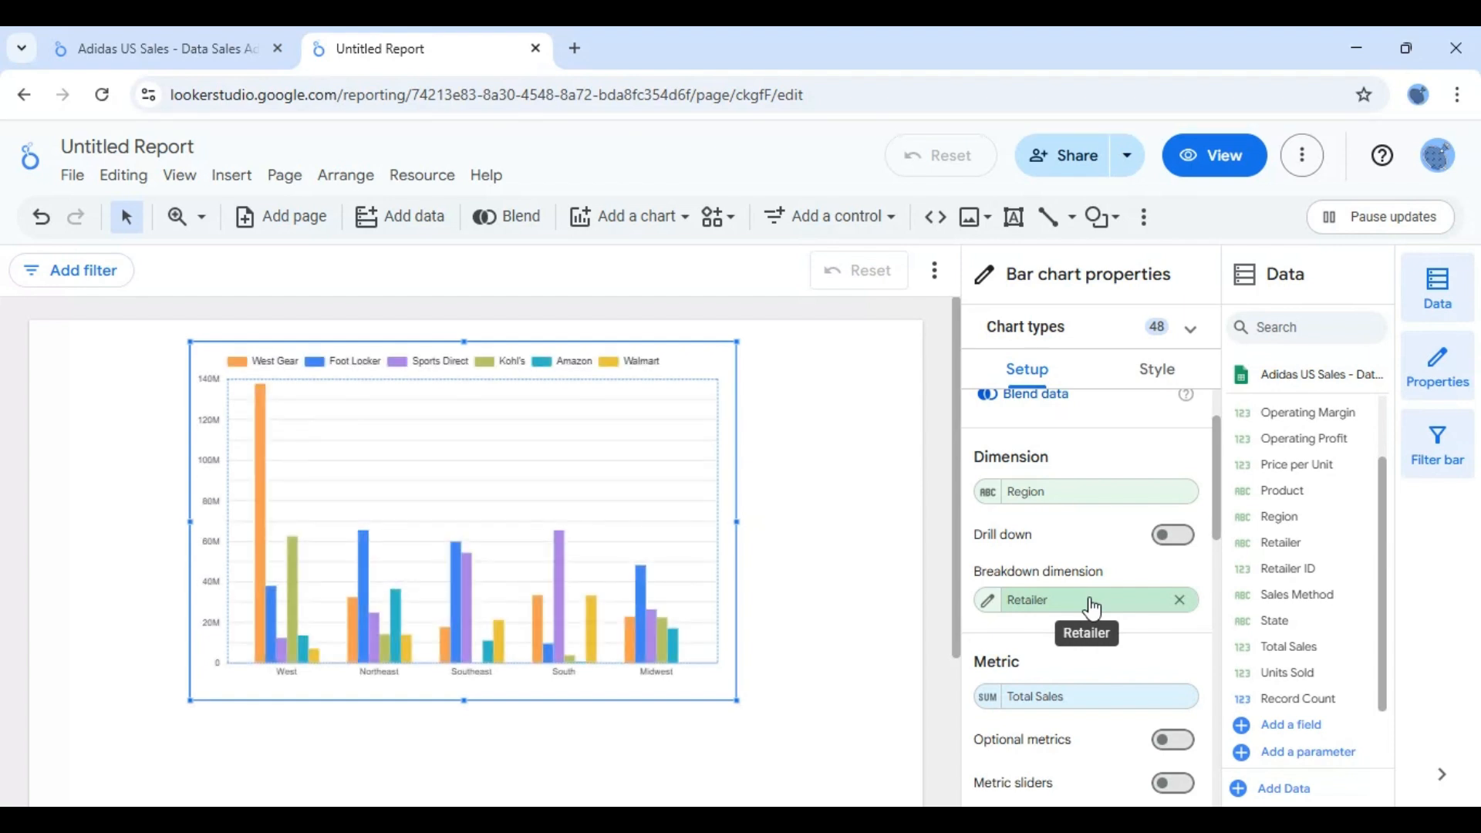
mouse_move(258, 449)
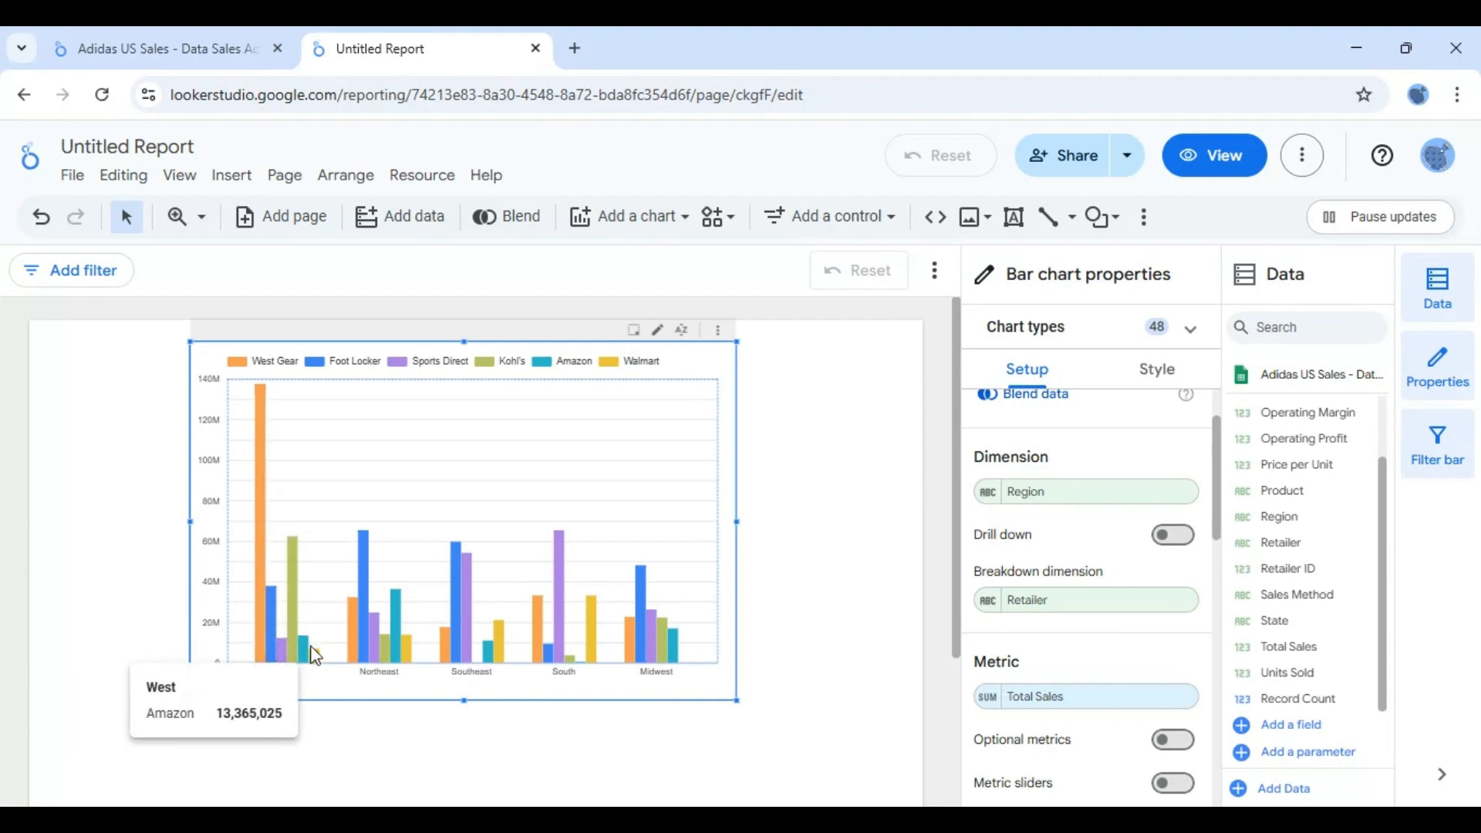
mouse_move(260, 637)
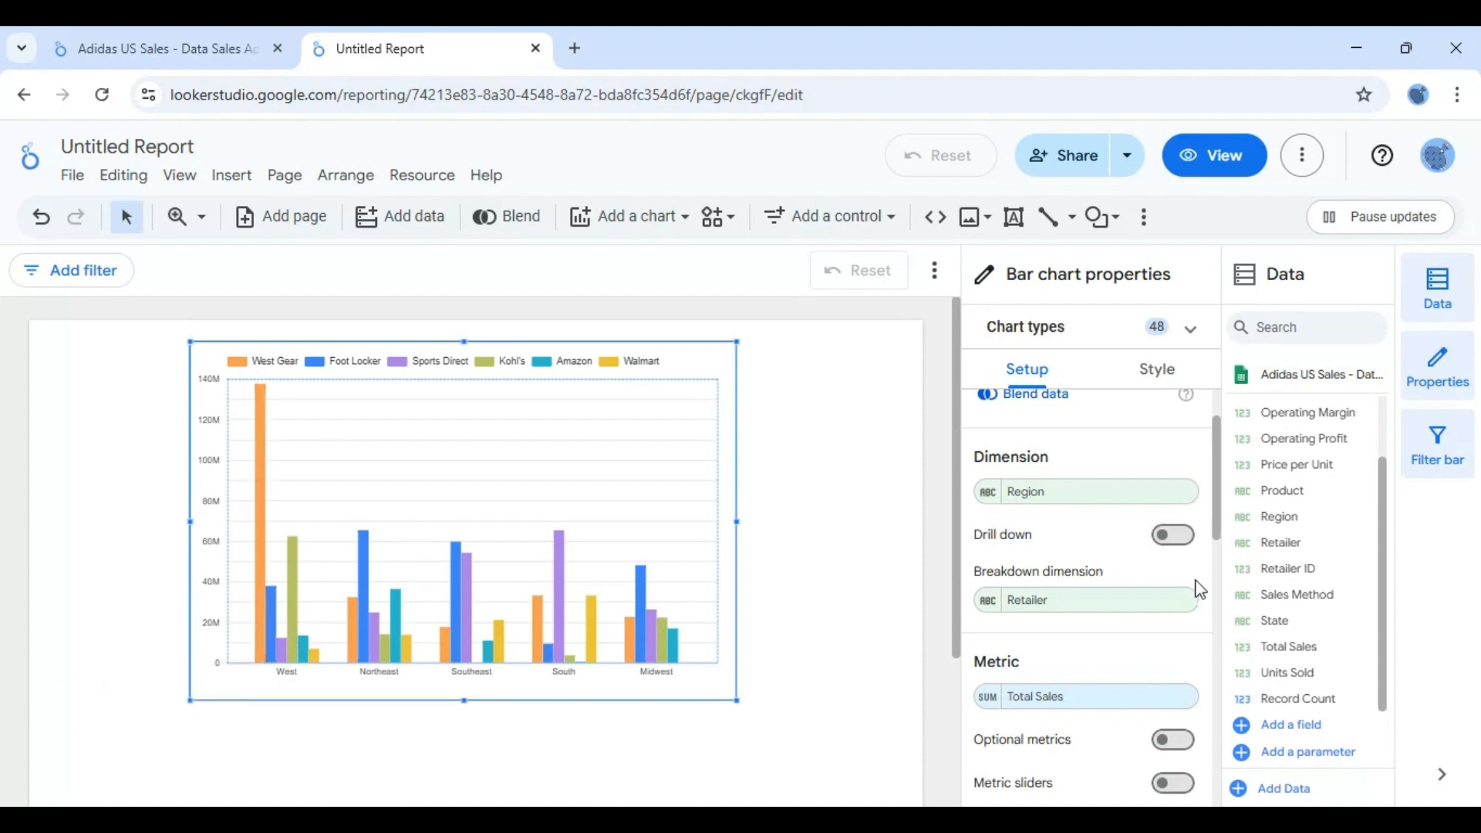
click(1179, 601)
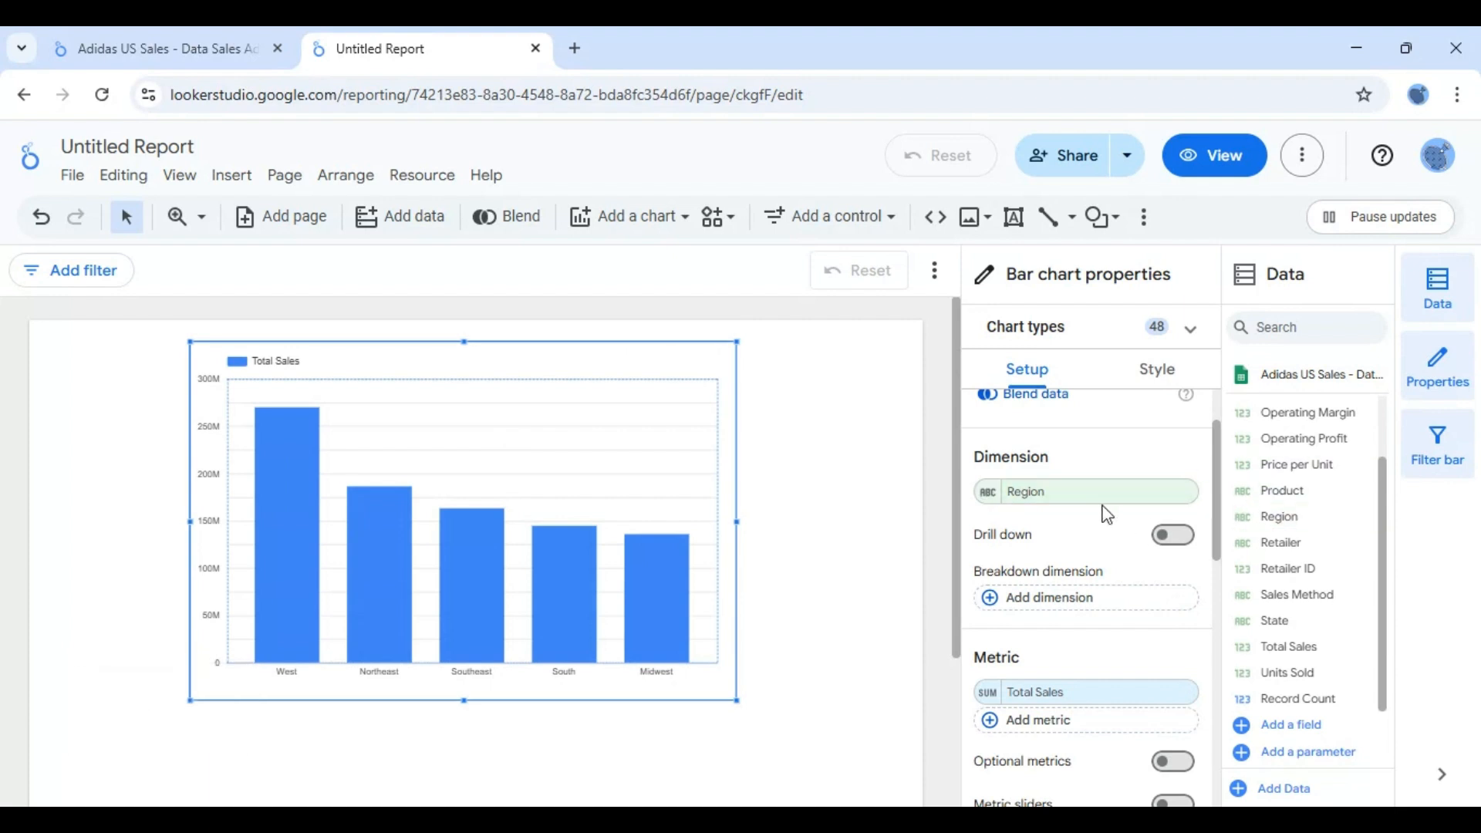
- Turn on drill down for the bar chart and add State as a second dimension
scroll(1224, 494, up, 2)
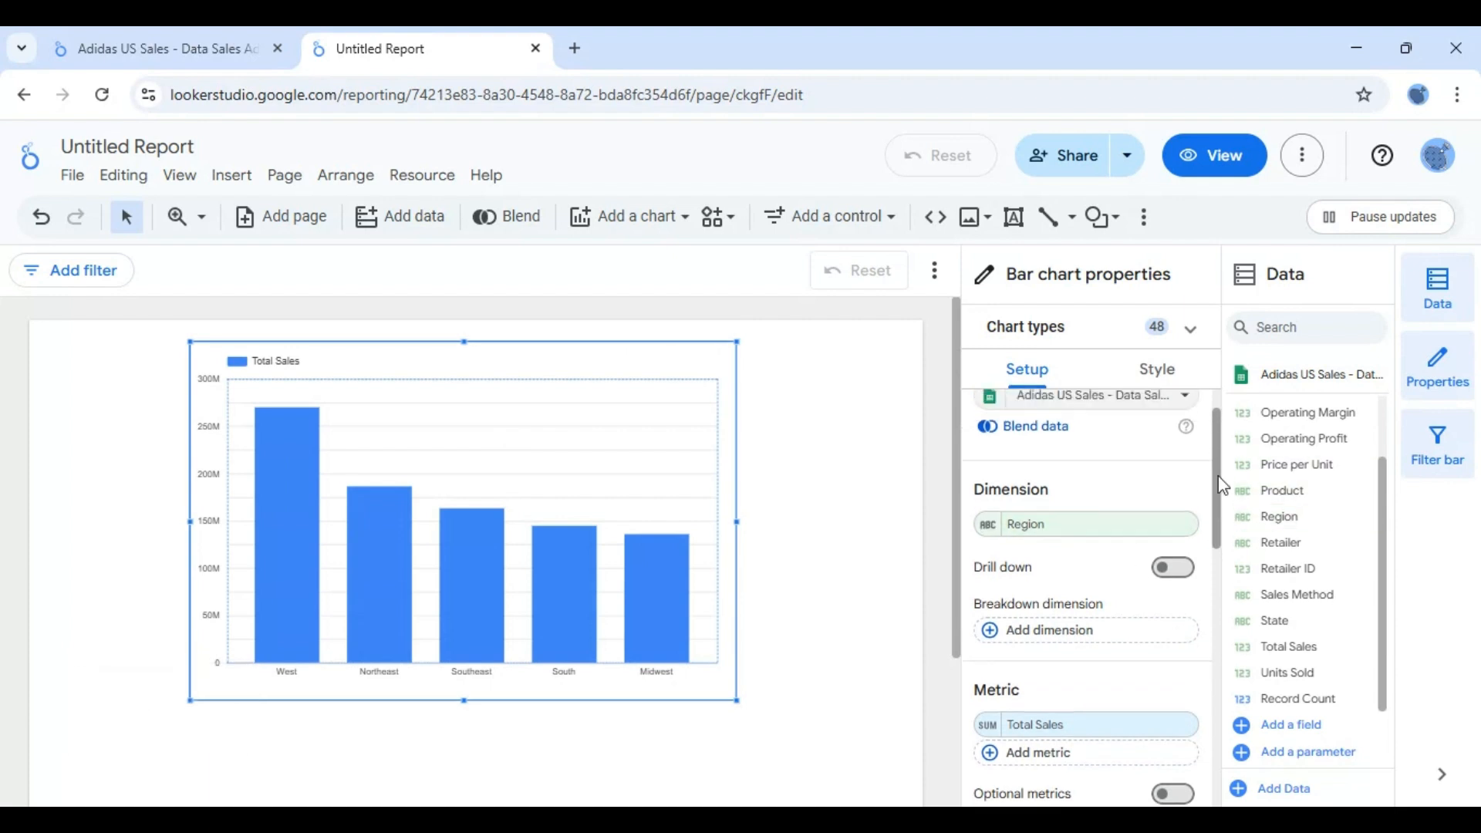
scroll(1222, 510, down, 3)
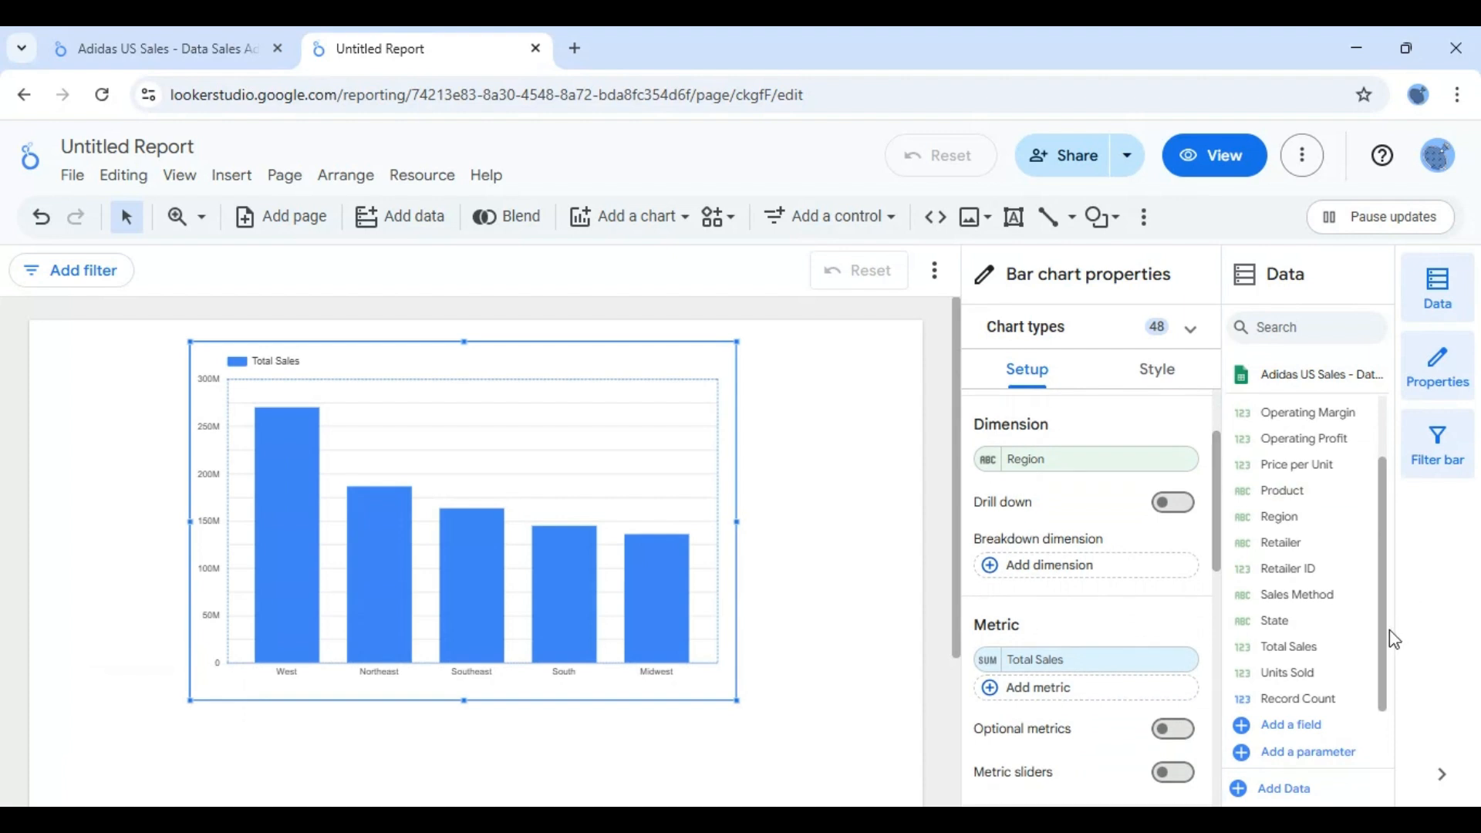
click(1178, 506)
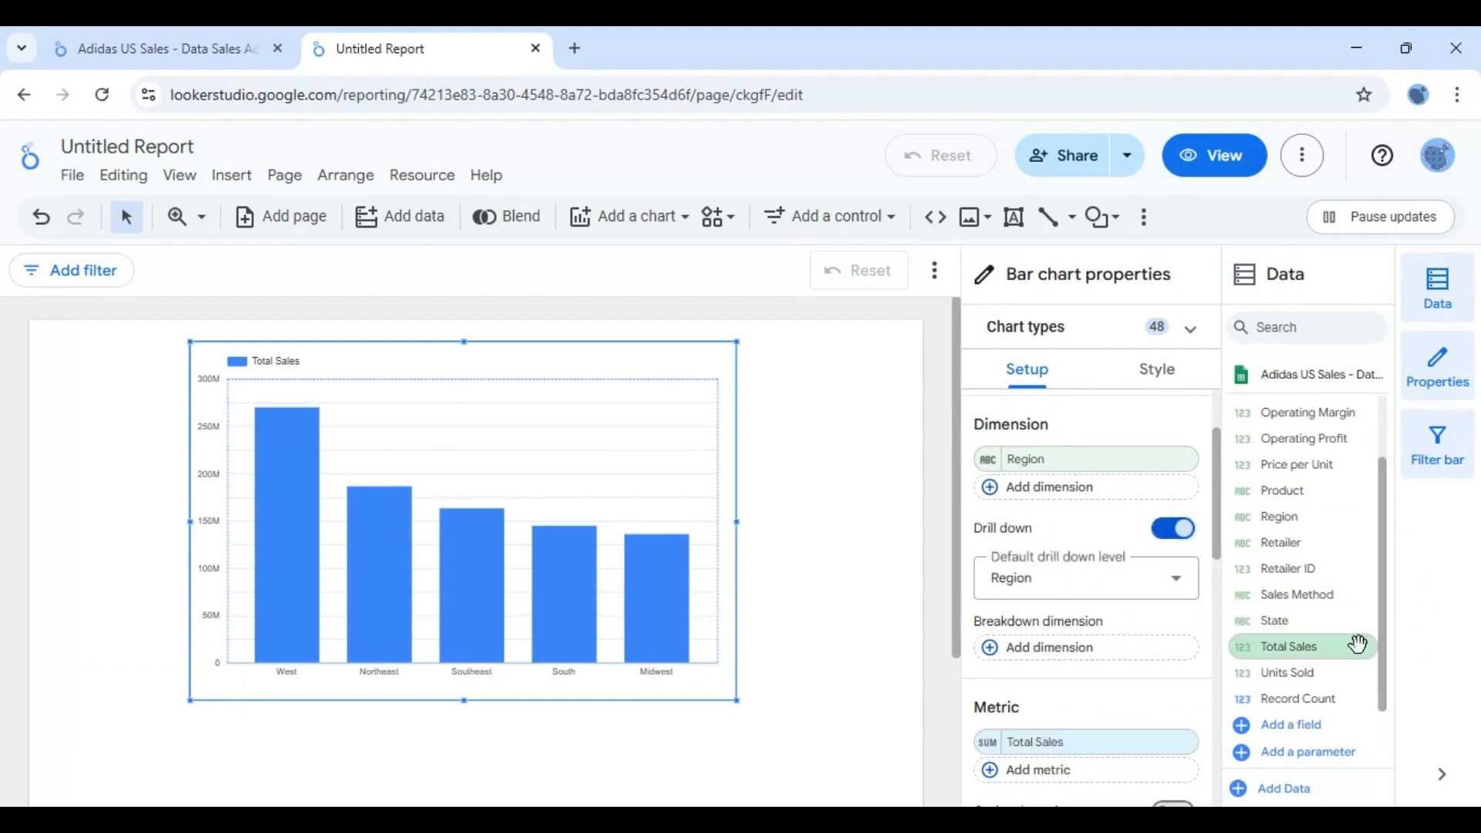
drag(1280, 619, 1077, 493)
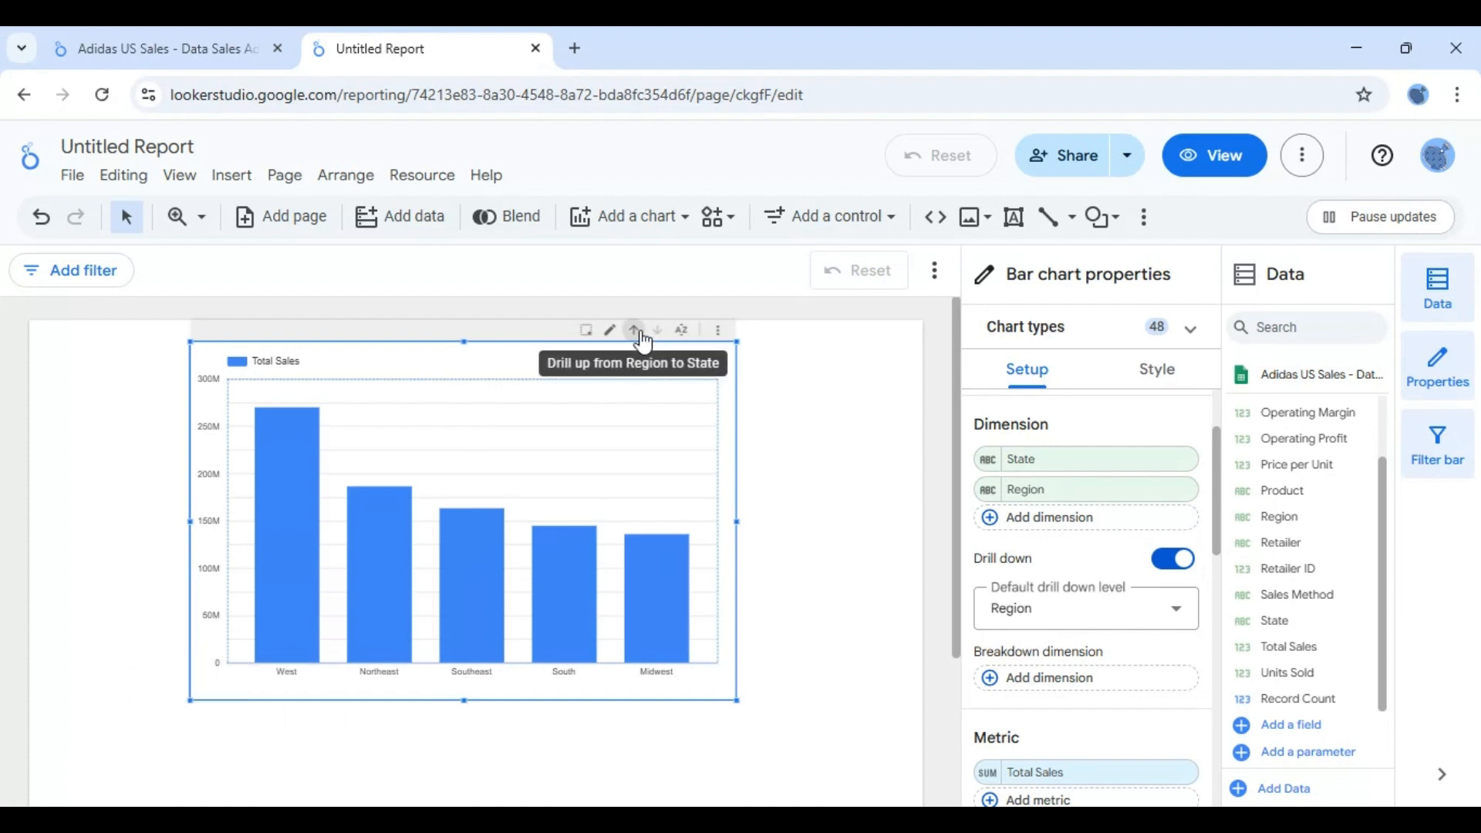
- Reorder the drill-down dimensions so that Region comes before State, removing the extra State entry
drag(1051, 469, 1068, 527)
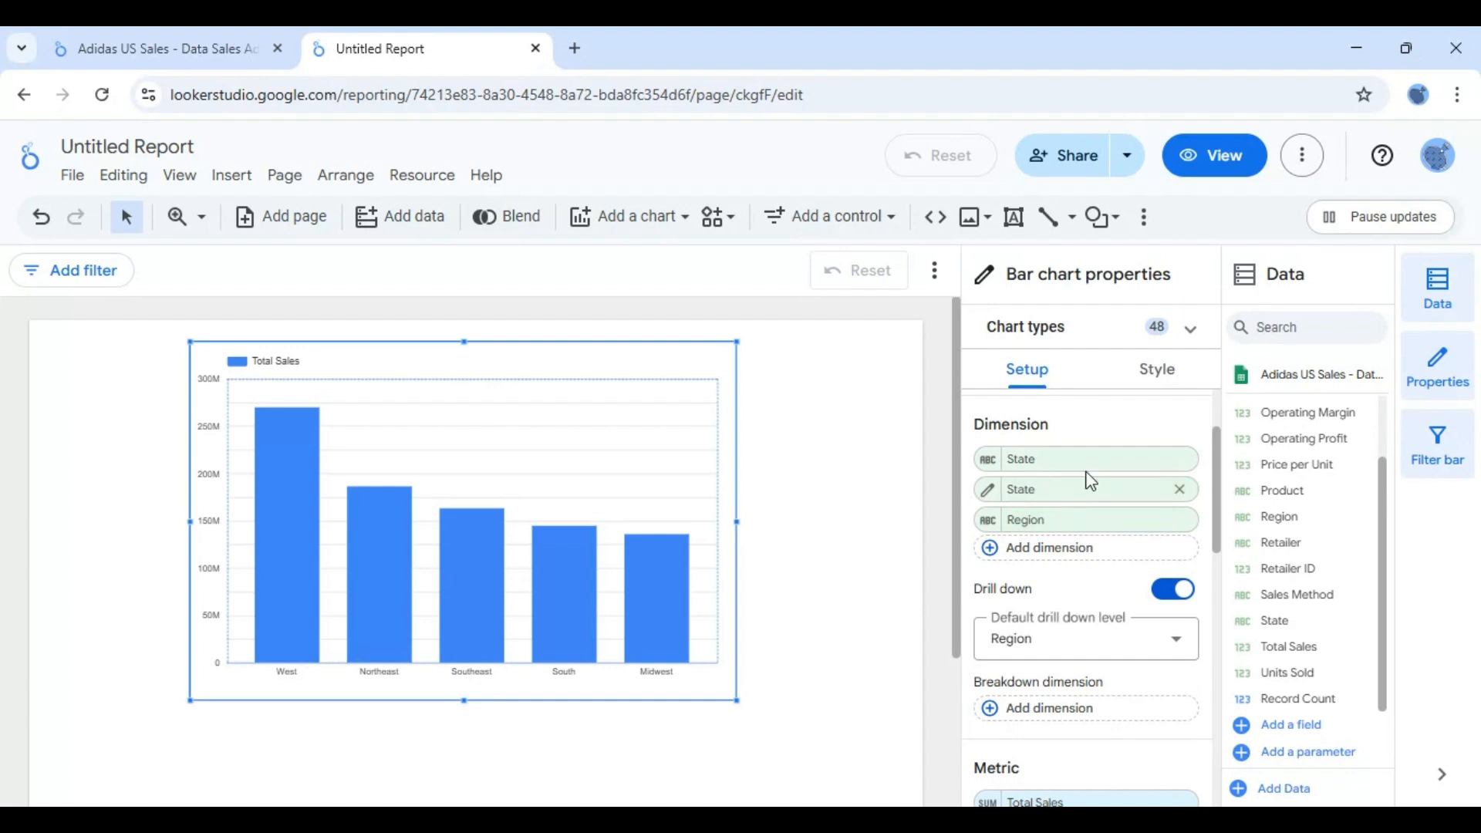
click(1183, 461)
drag(1049, 501, 1053, 468)
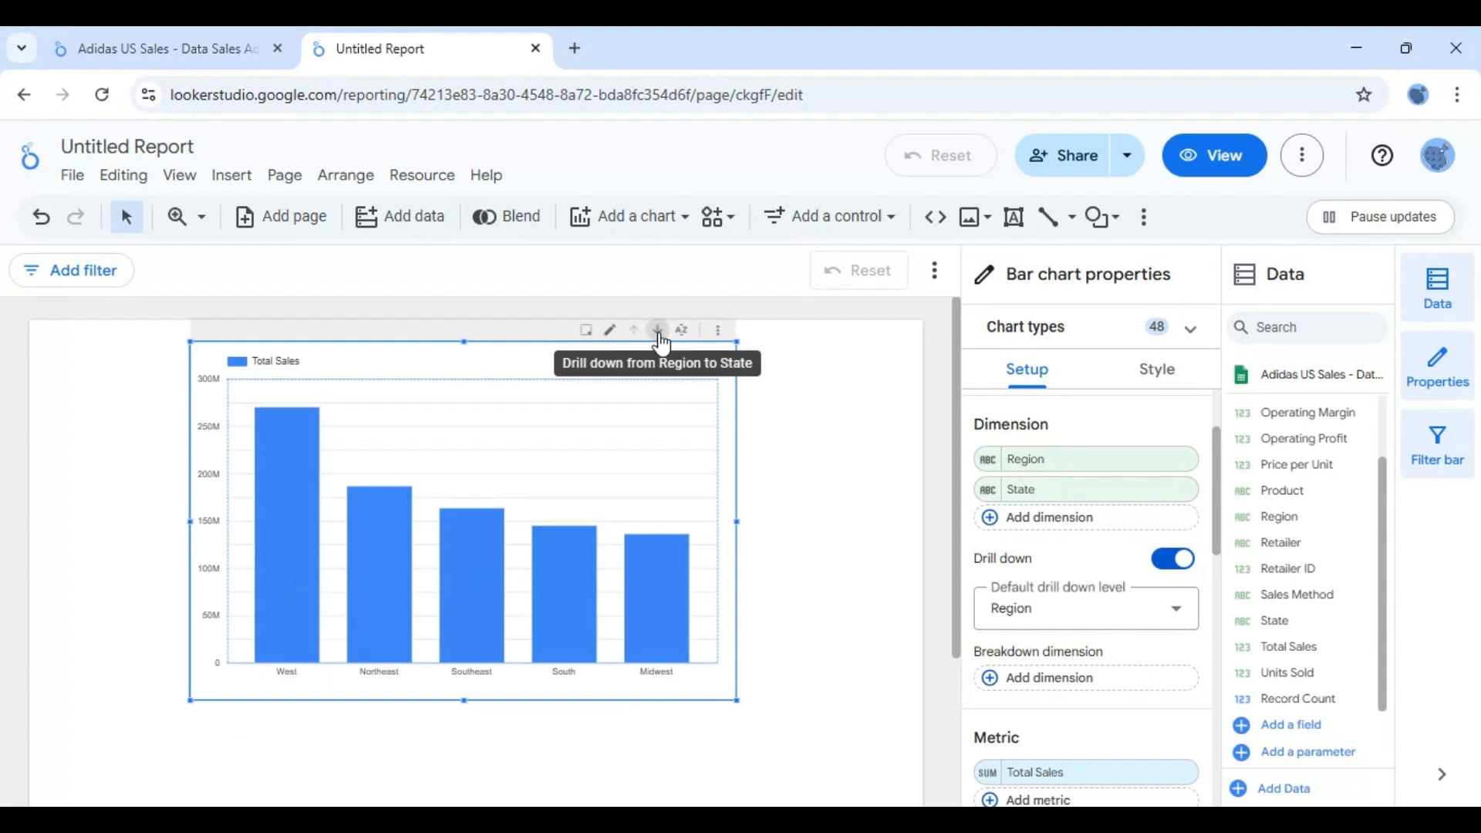
- Hide the data fields list, drill the chart down from Region to State to examine sales, and drill back up to Region
click(1442, 297)
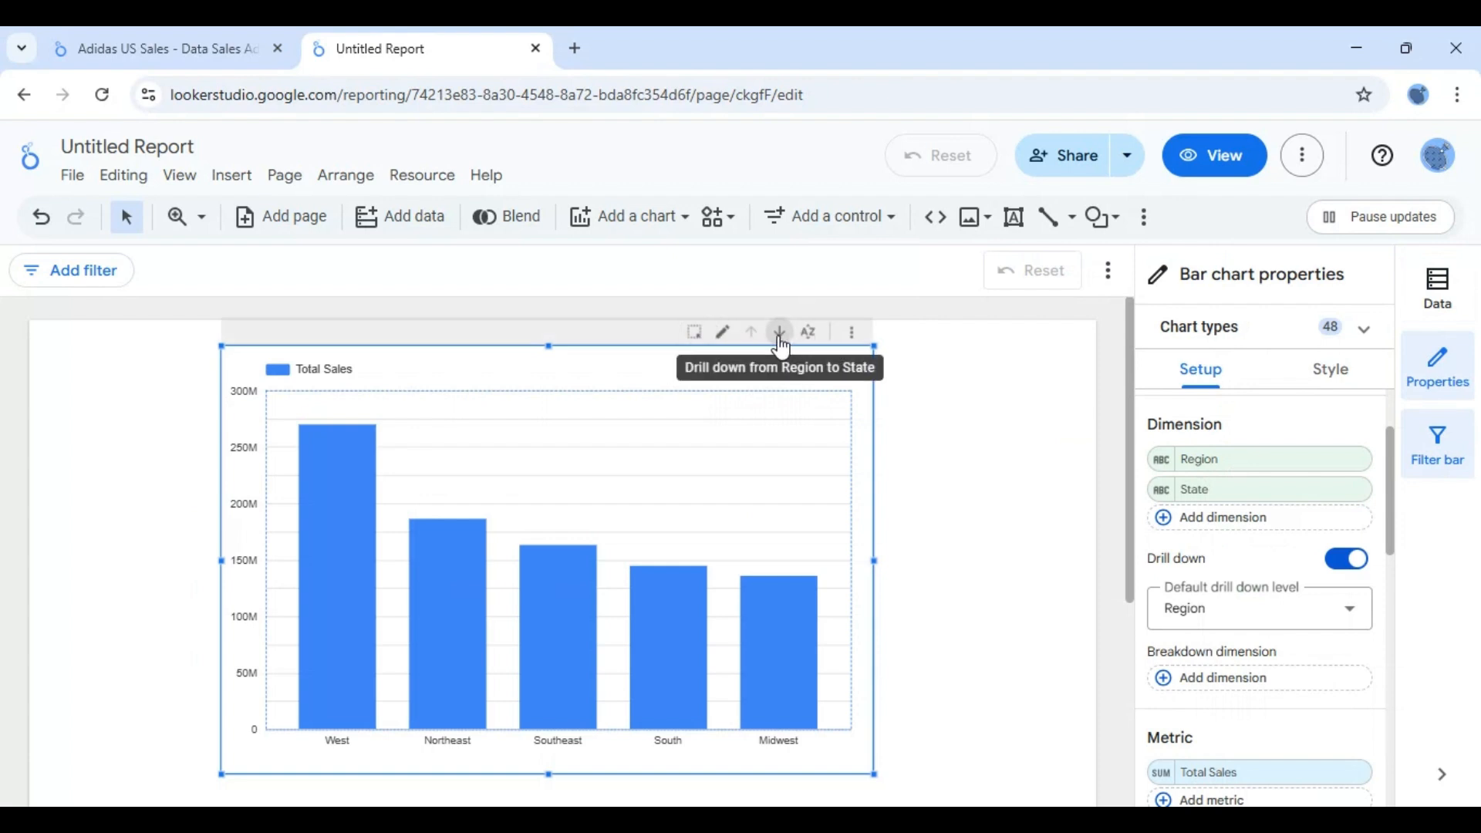
click(780, 340)
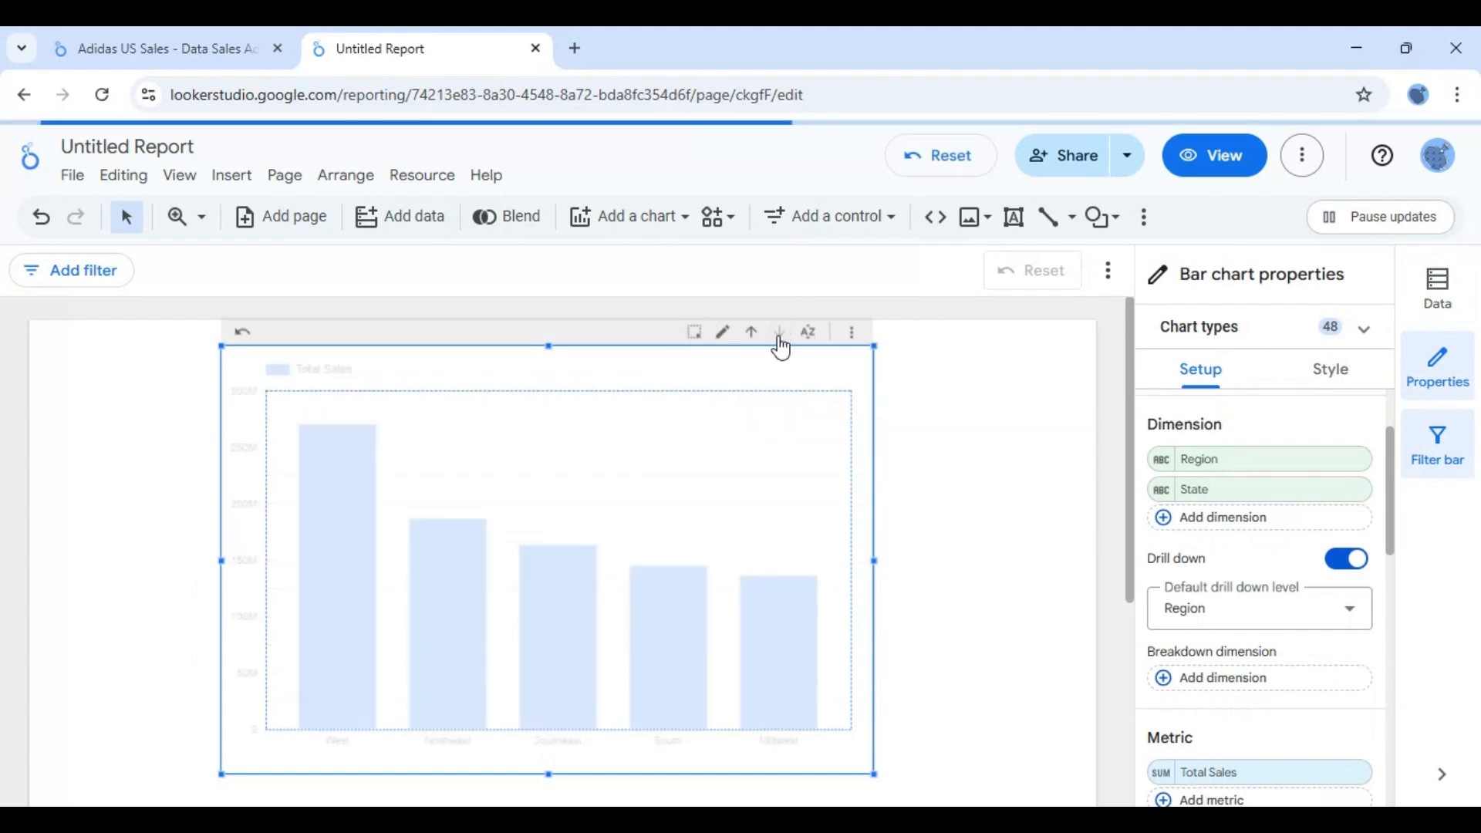
mouse_move(284, 646)
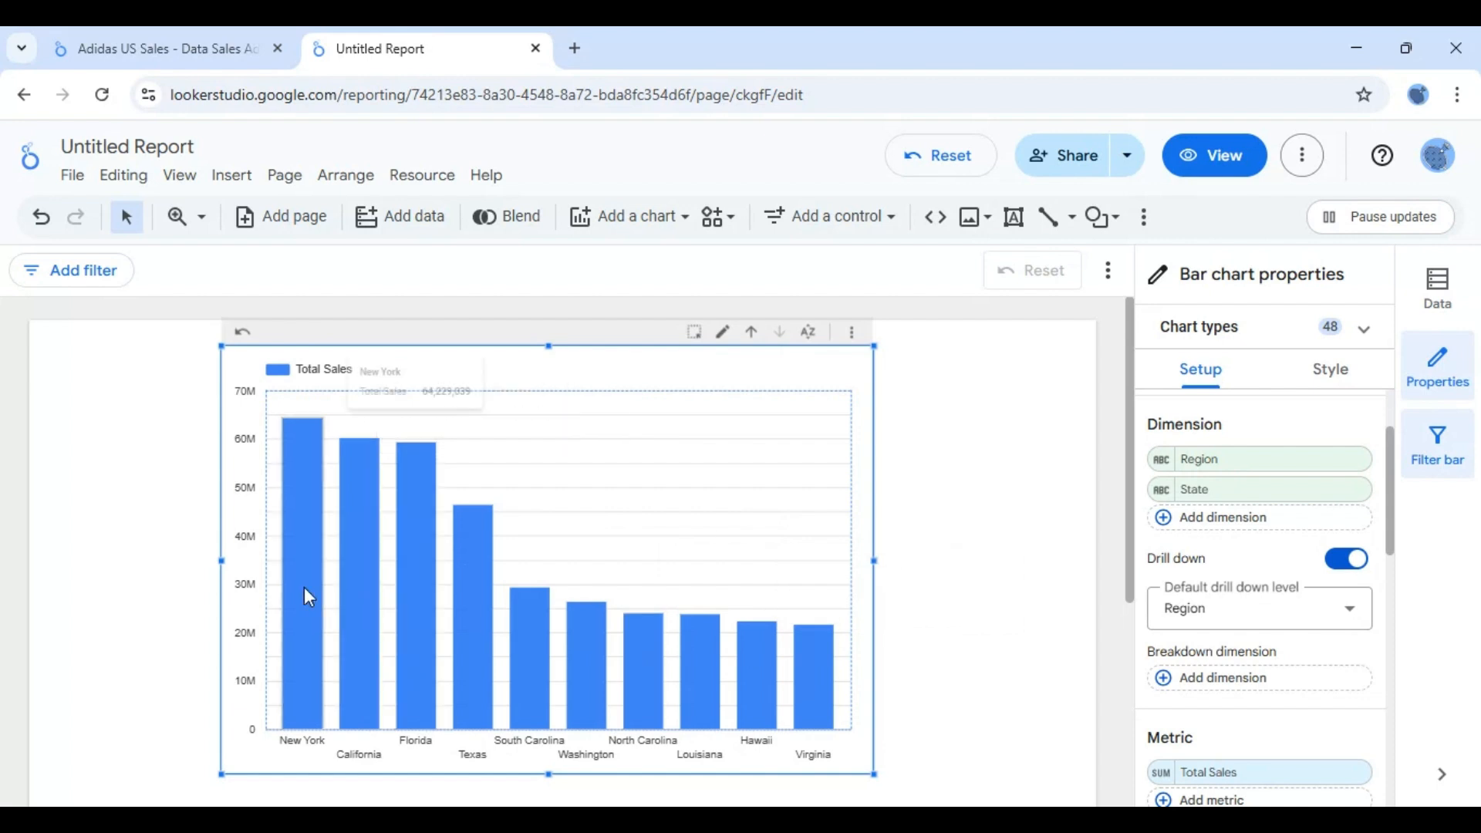
mouse_move(309, 592)
mouse_move(659, 634)
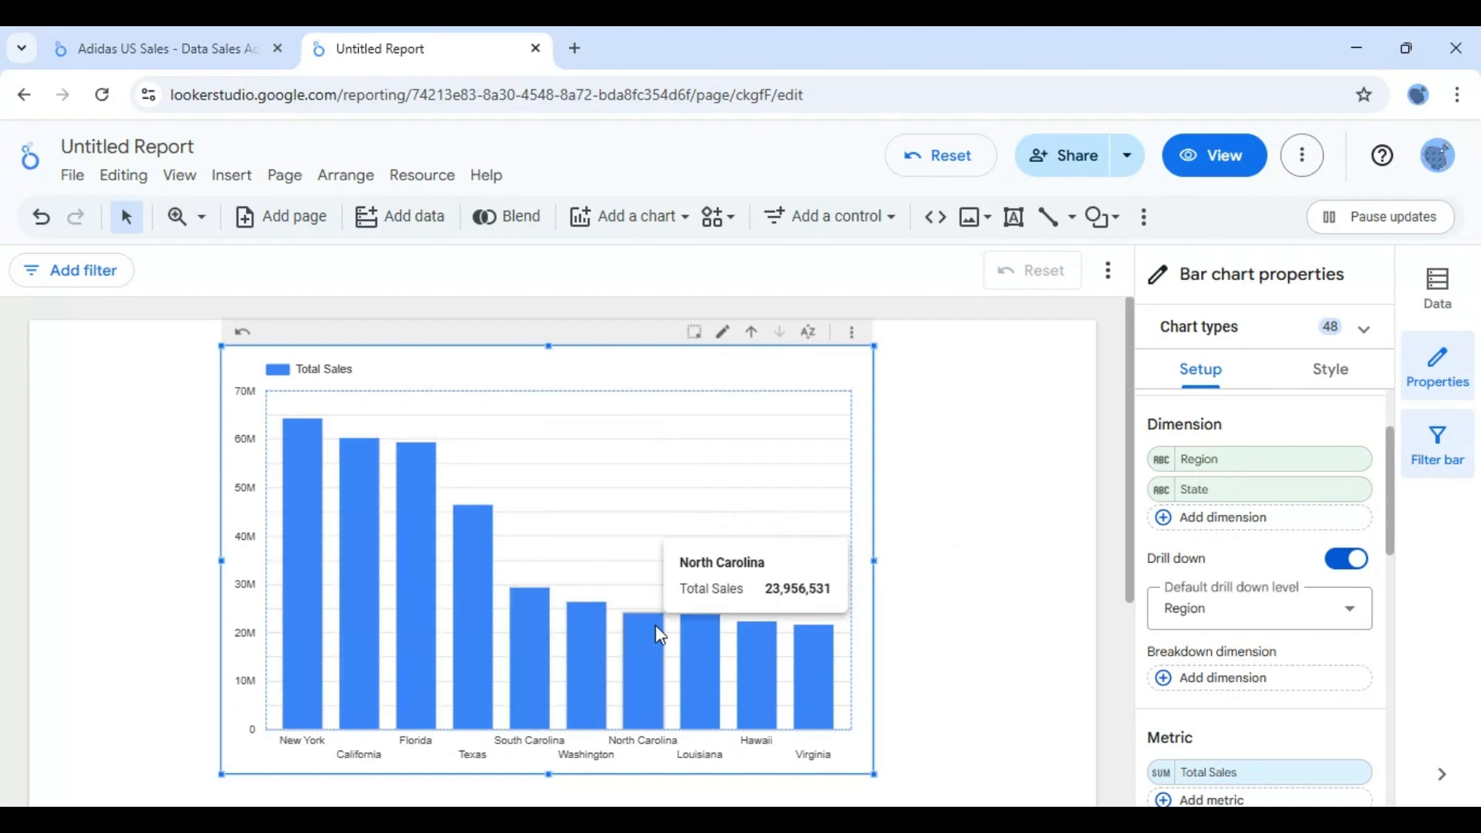
click(752, 339)
- Filter the chart to the West region, drill down to its states, and return to Region level with the filter cleared
mouse_move(349, 557)
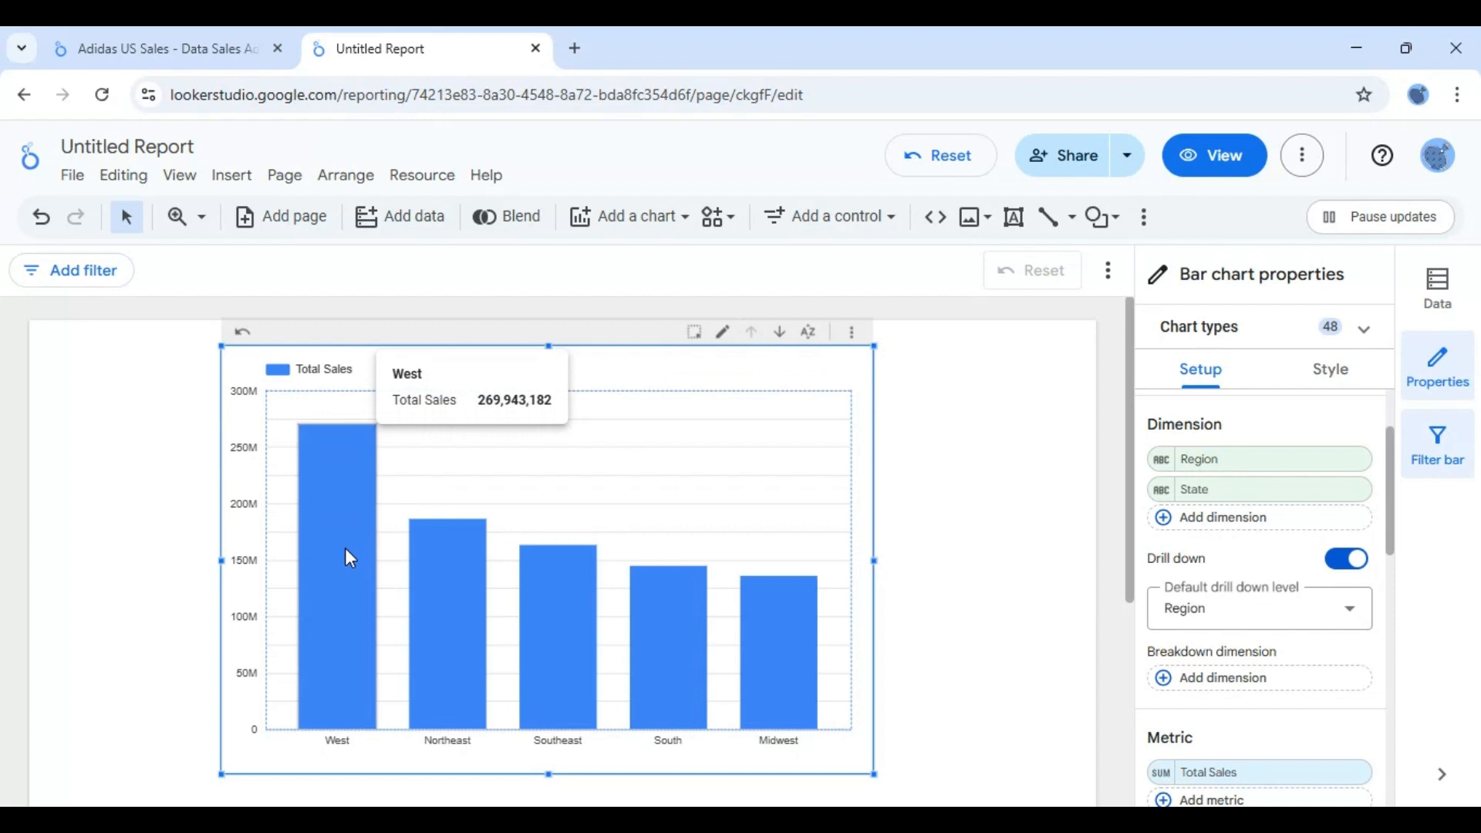
click(337, 574)
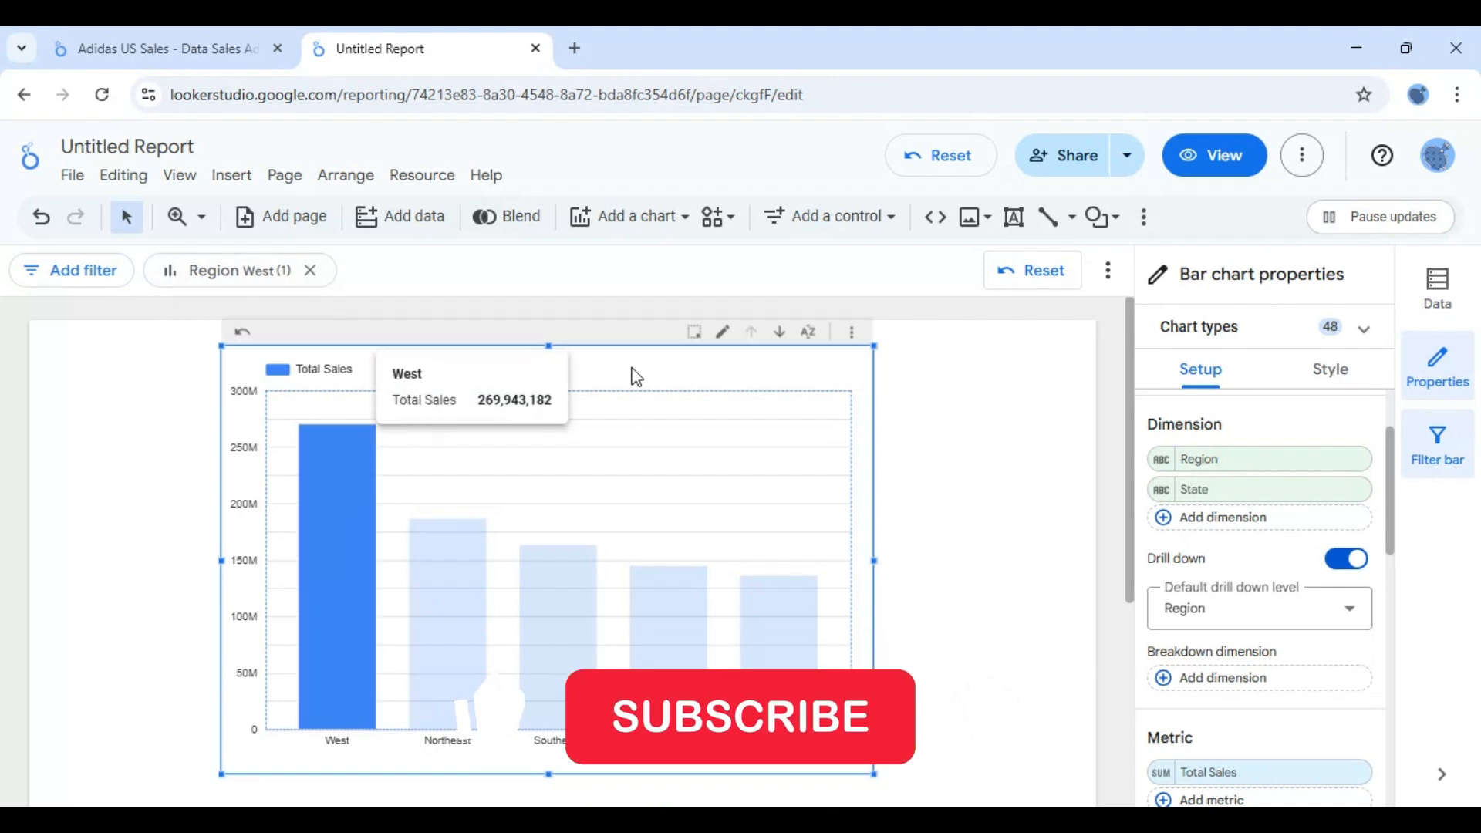
click(779, 333)
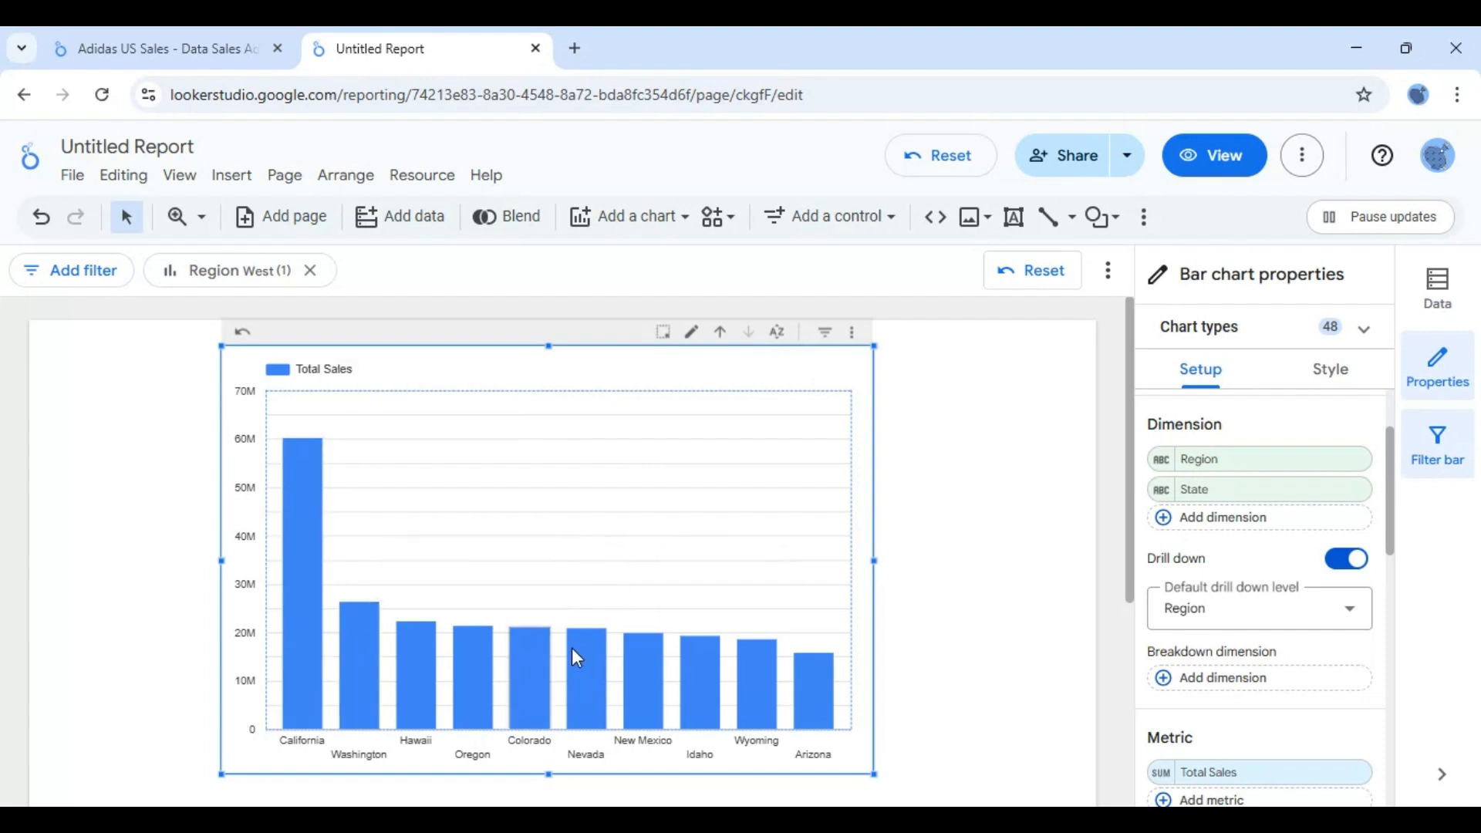
click(718, 343)
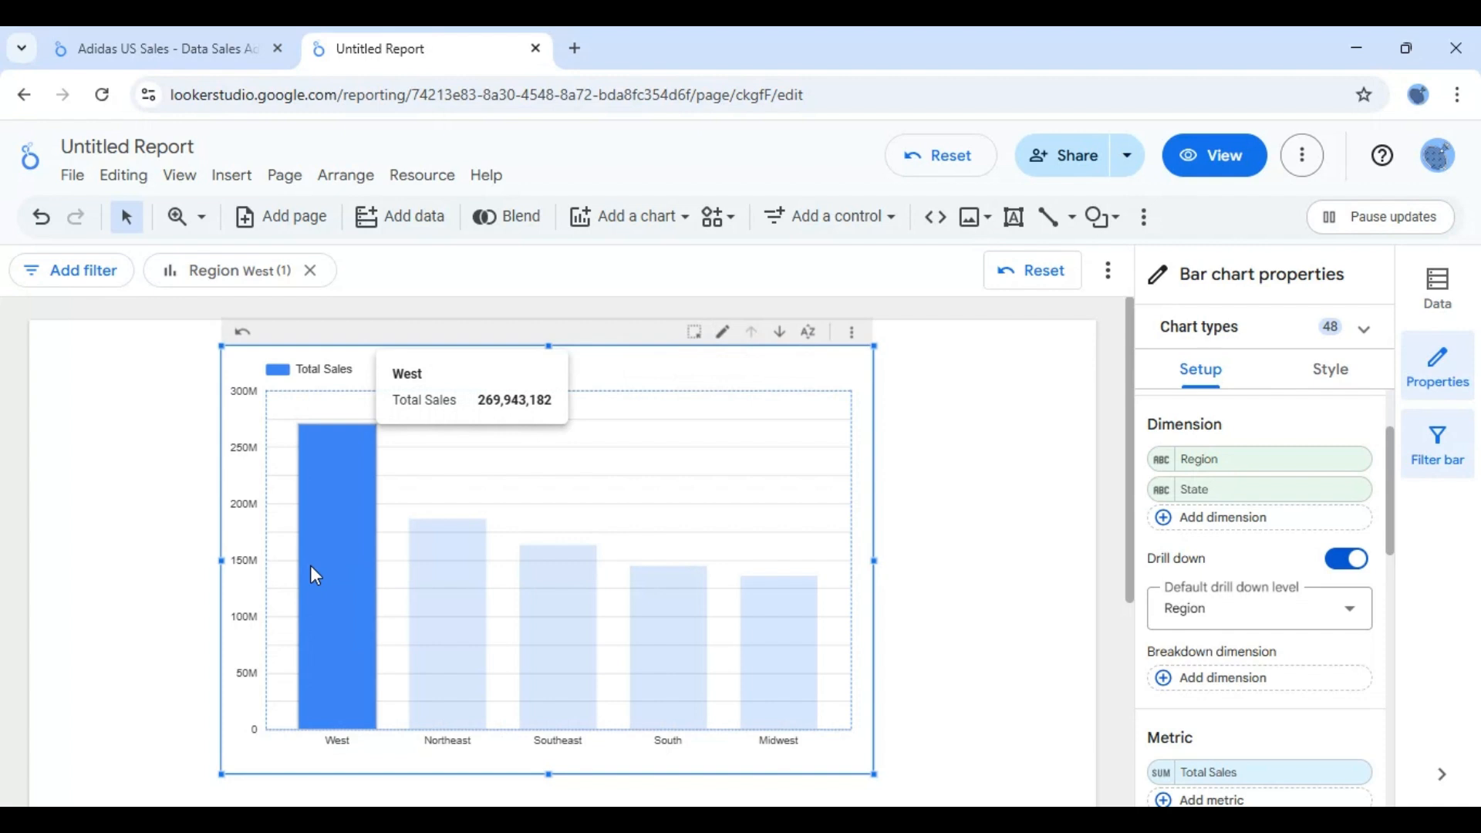
click(310, 566)
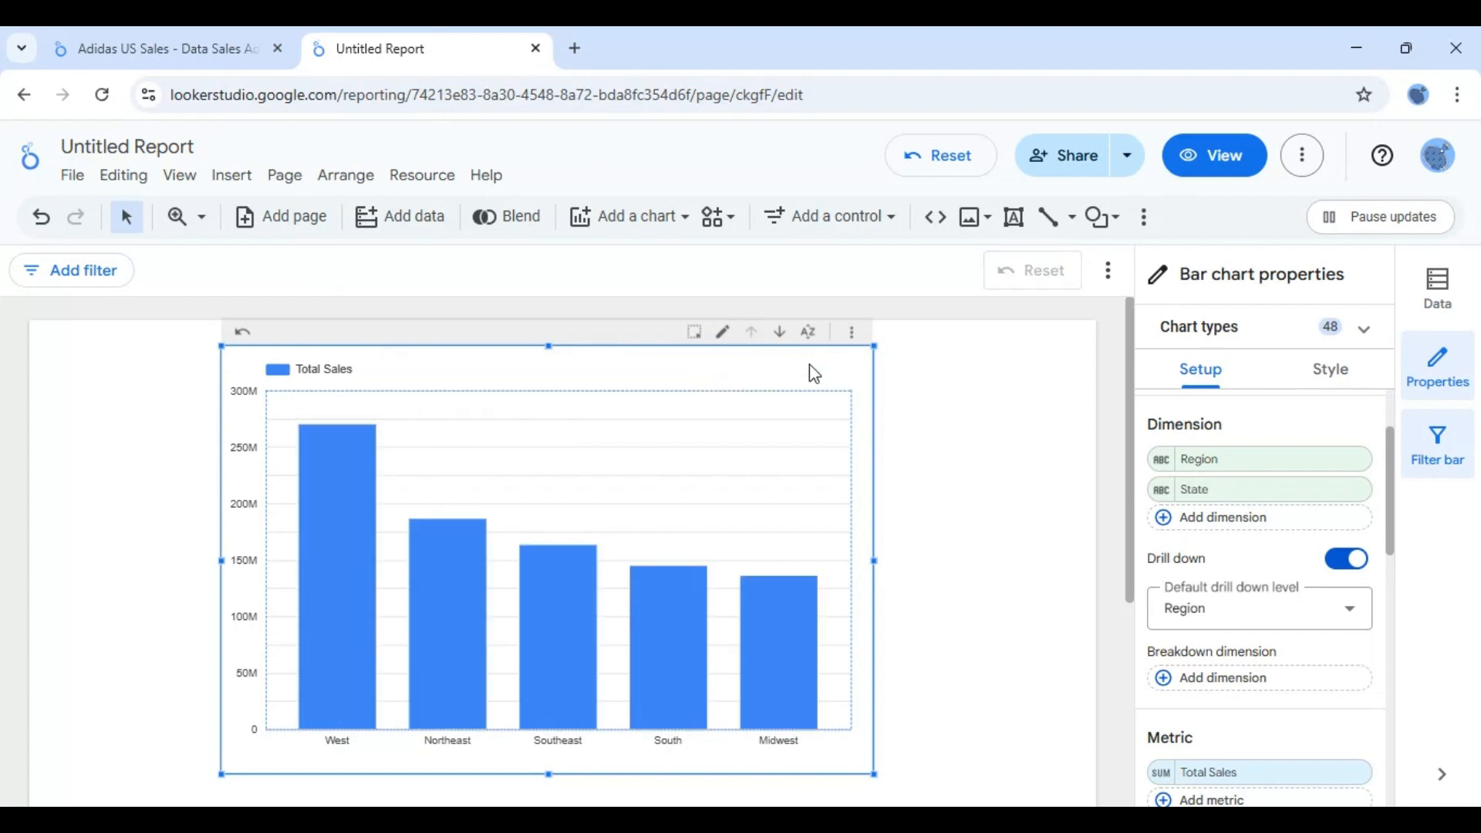
- Drill the bar chart down from Region to State to examine sales by state, and drill back up to Region
click(781, 332)
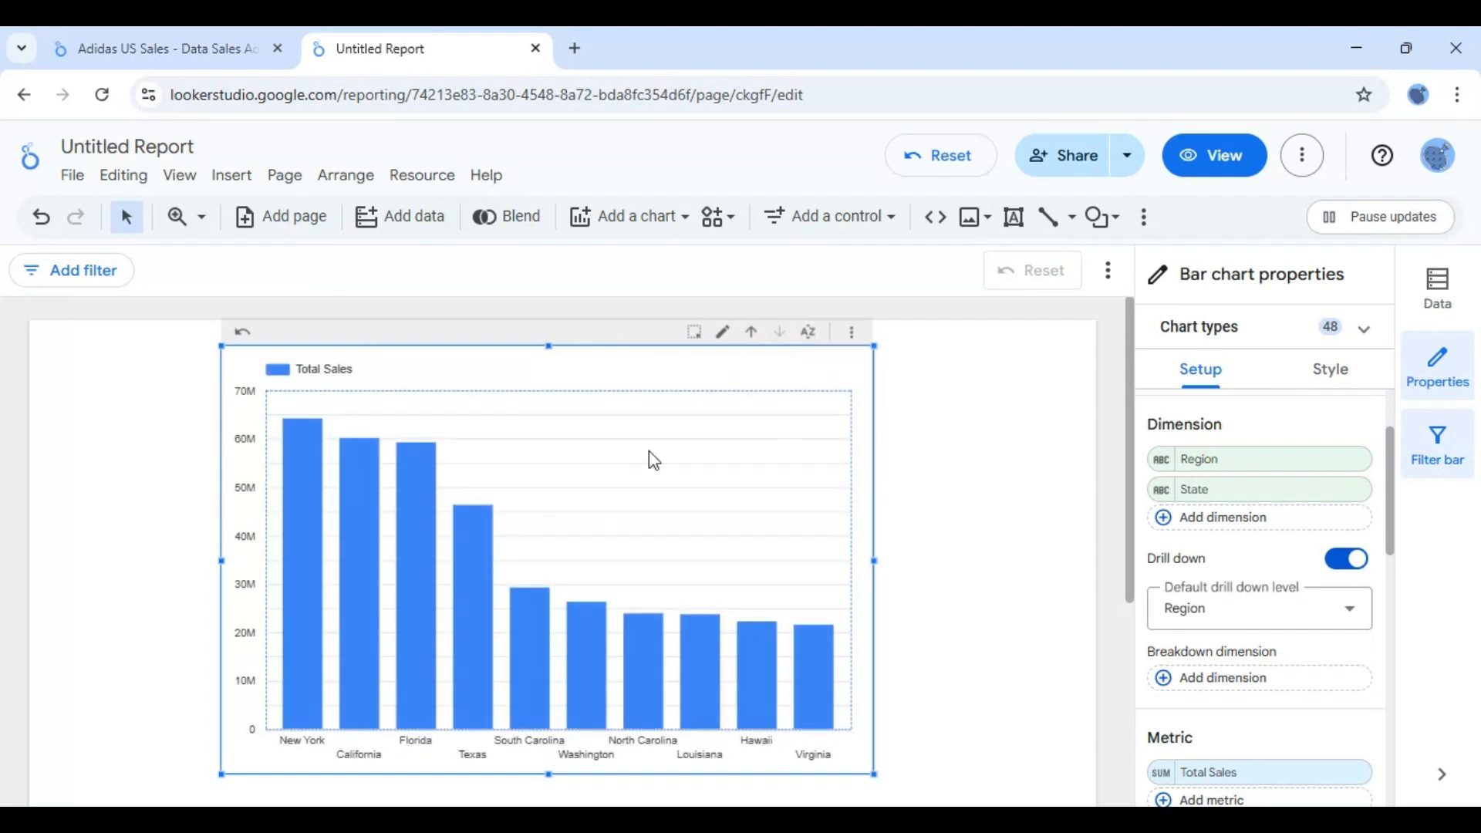
mouse_move(300, 686)
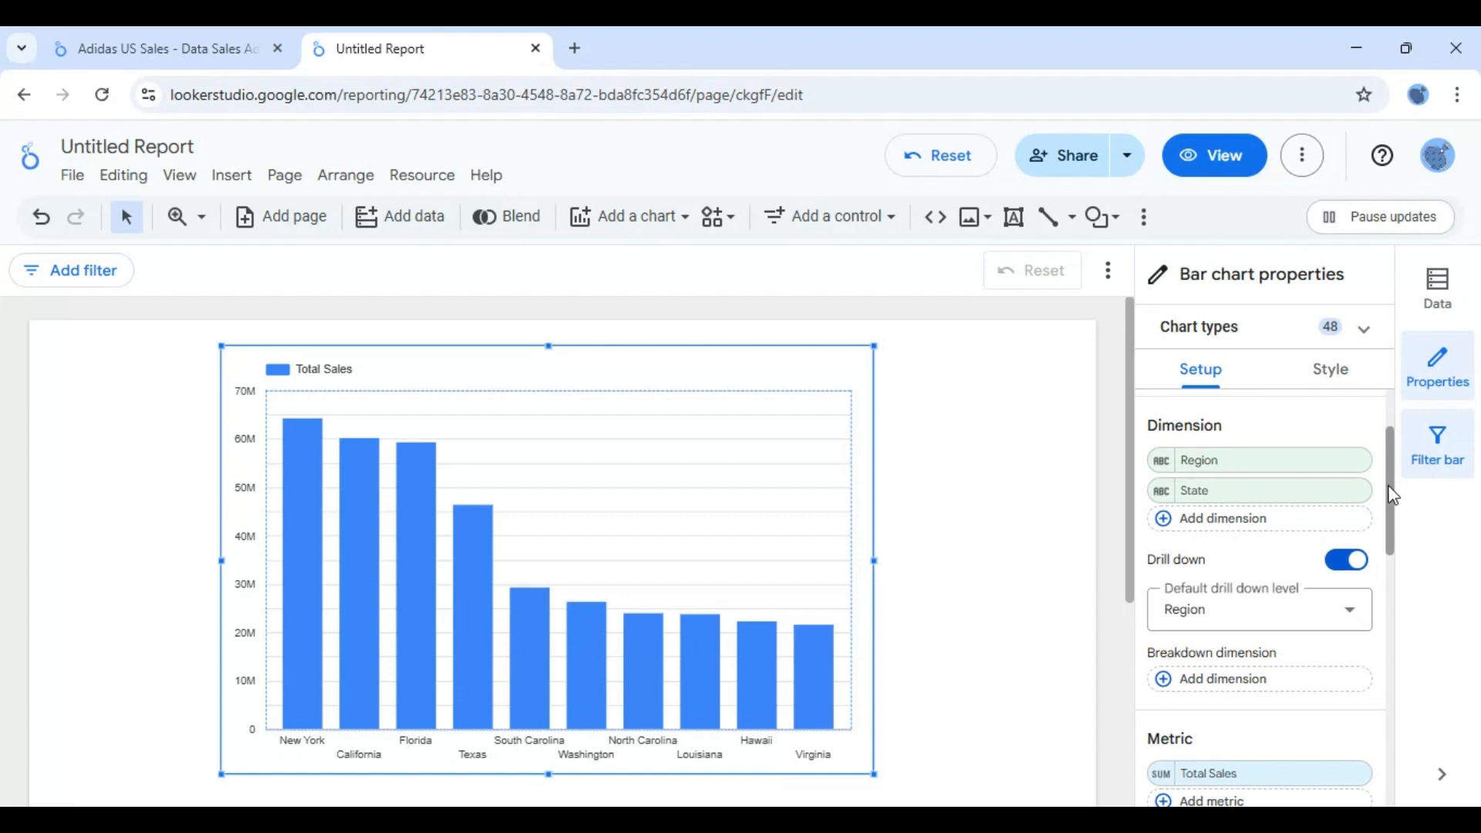
scroll(1265, 524, down, 2)
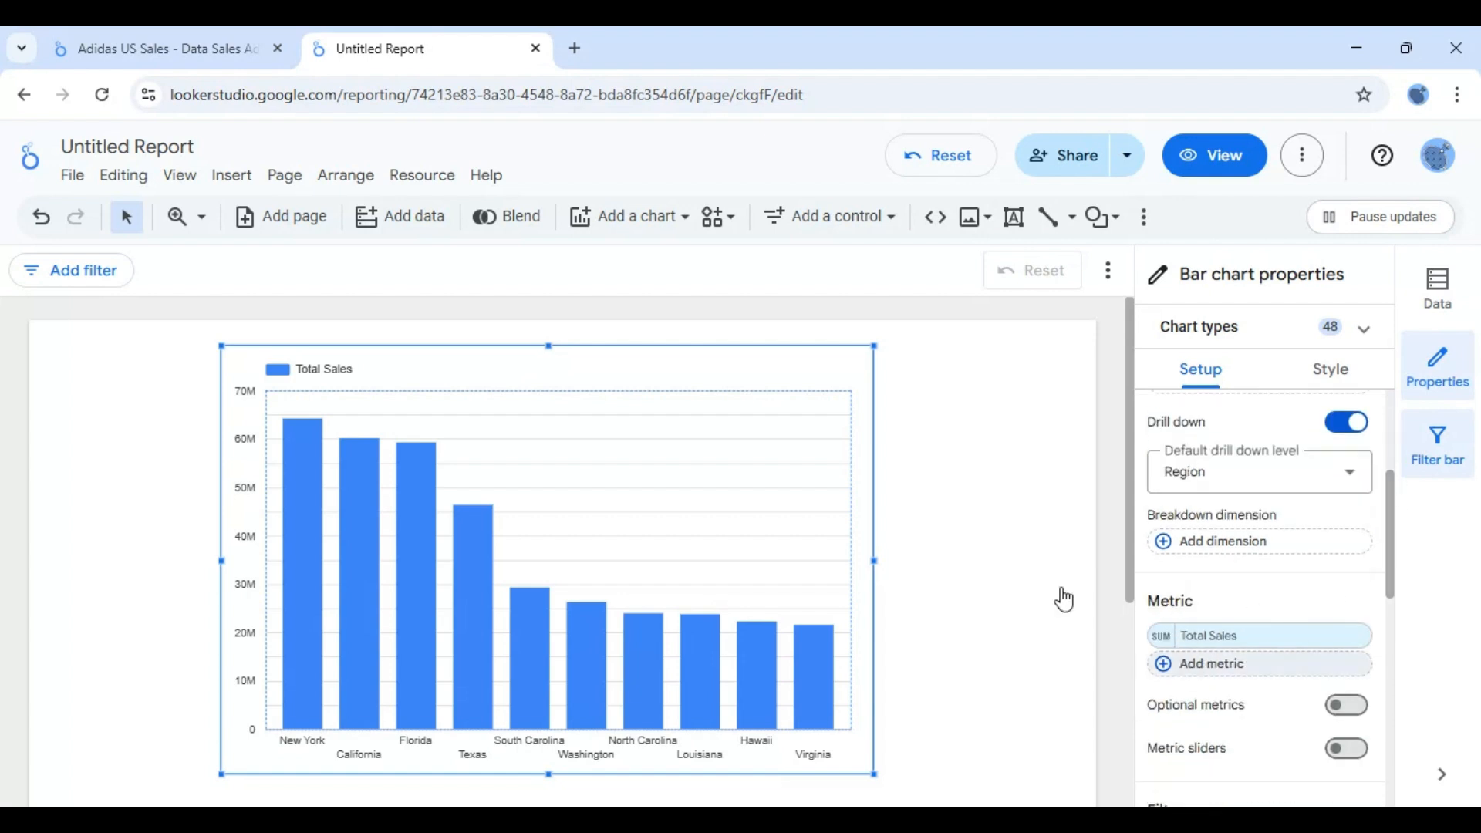
click(752, 334)
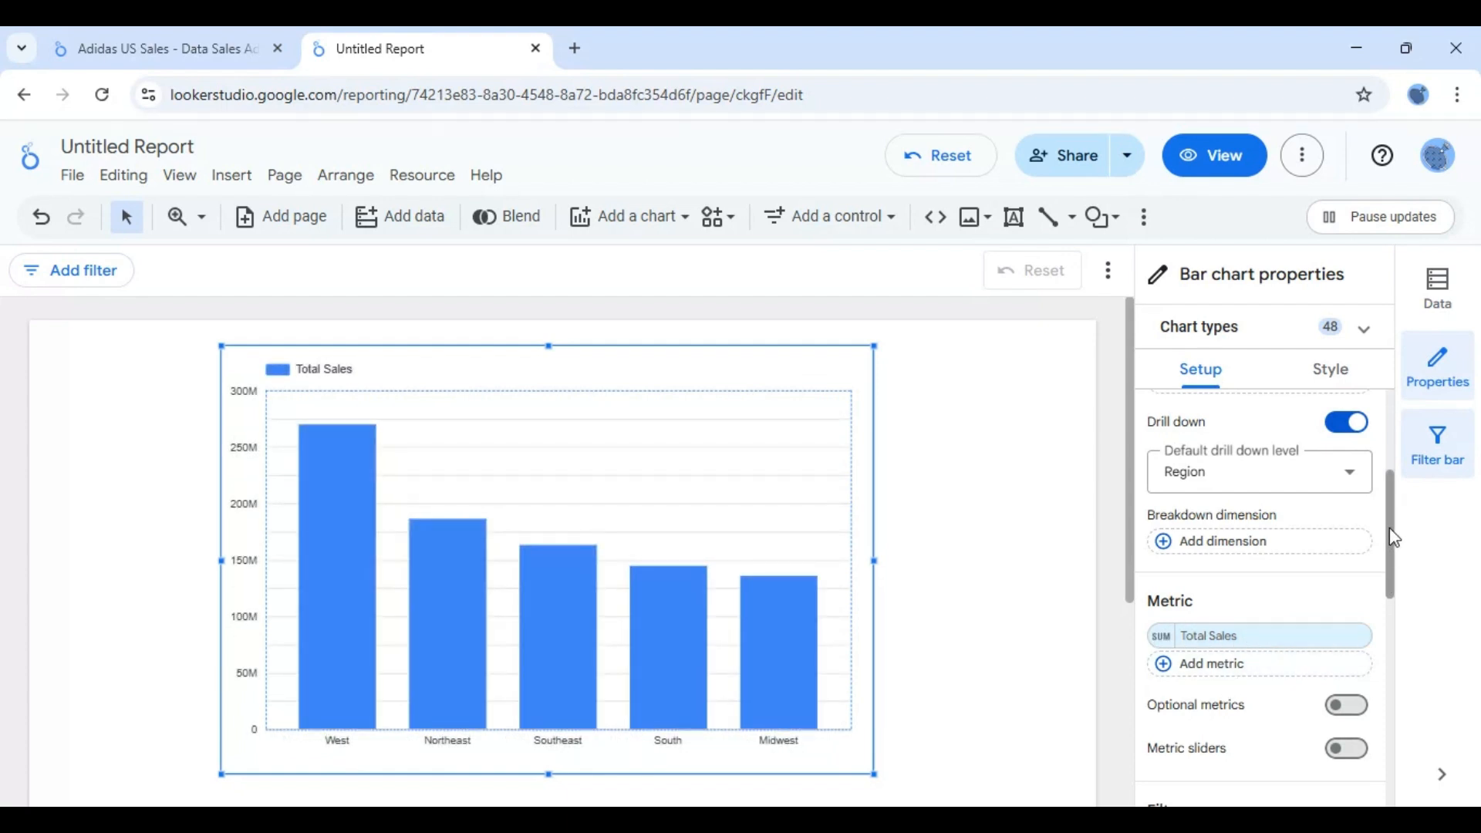
- Add Units Sold from the data fields as a second metric on the bar chart and hide the fields list
click(1450, 297)
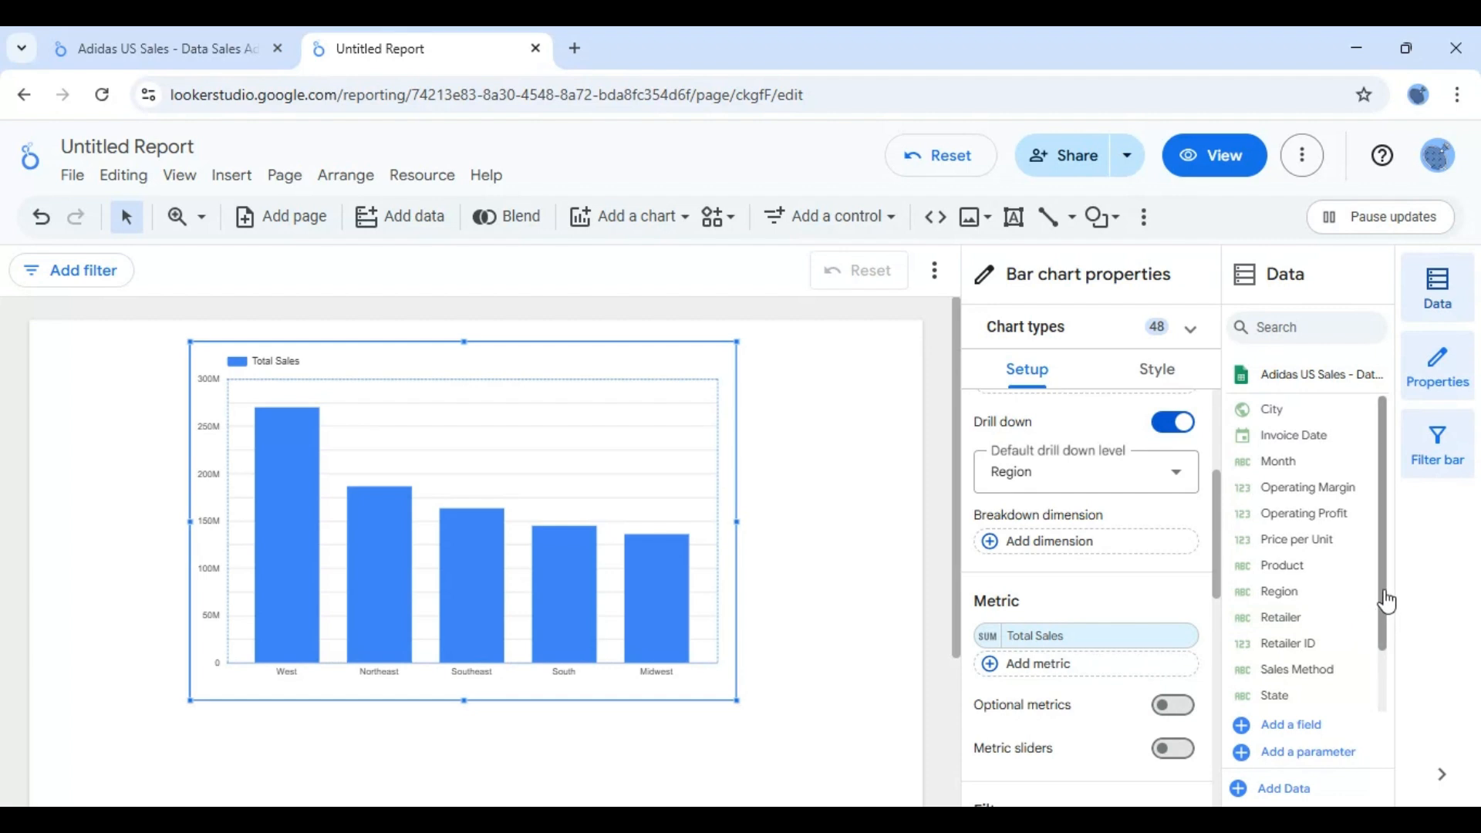
drag(1385, 602, 1387, 725)
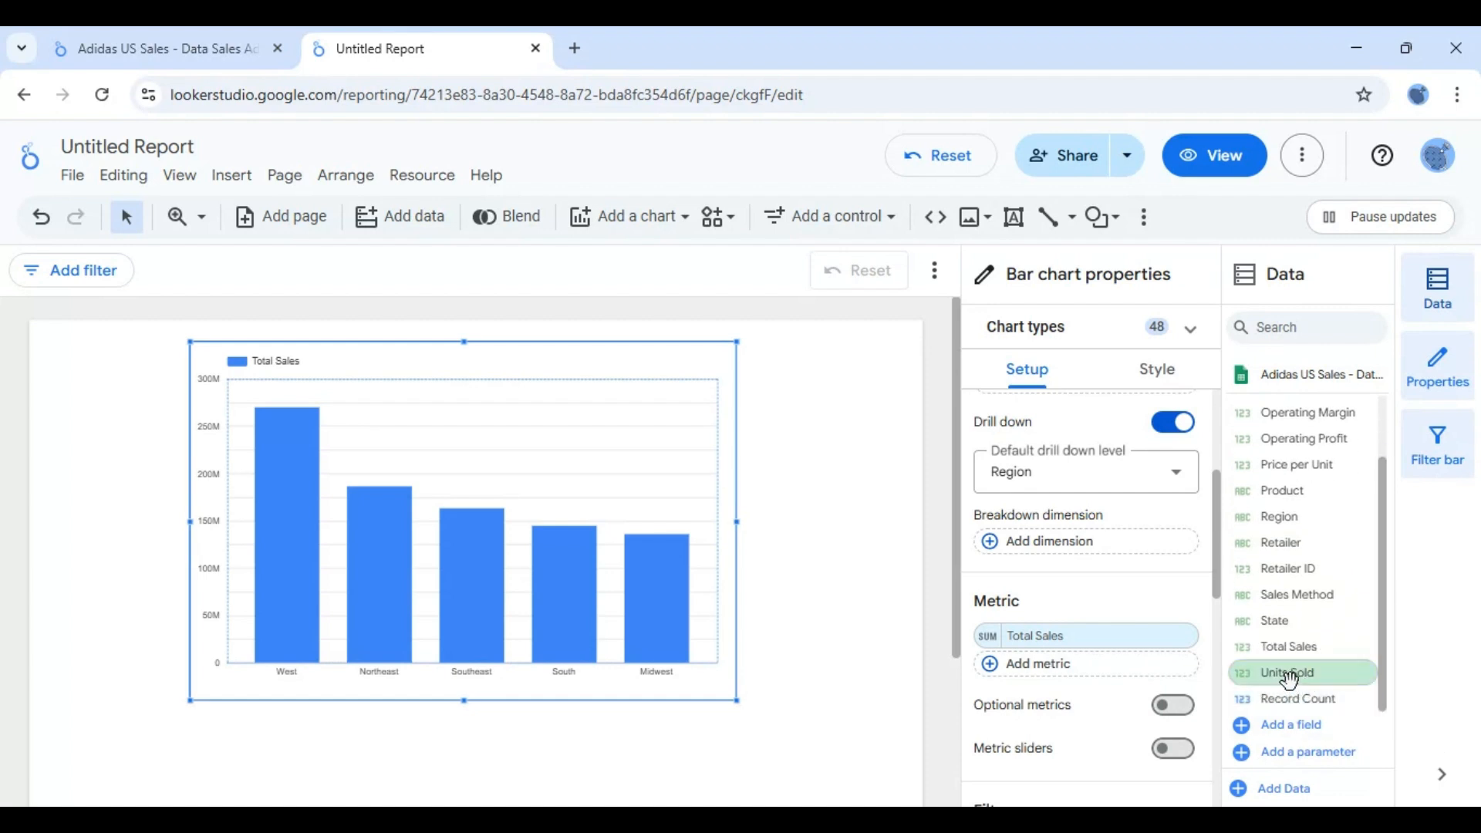
drag(1289, 679, 1059, 676)
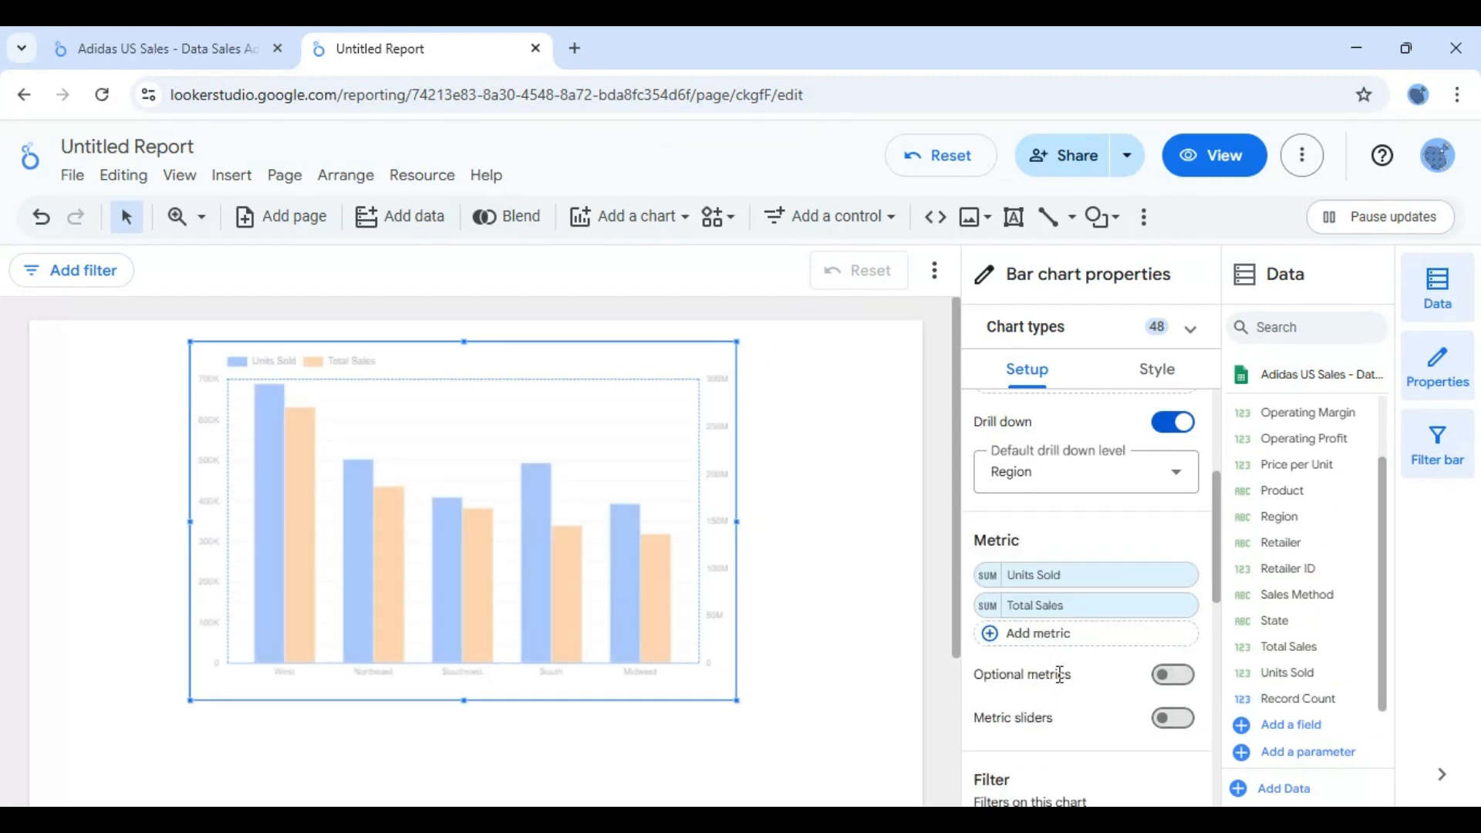
mouse_move(278, 478)
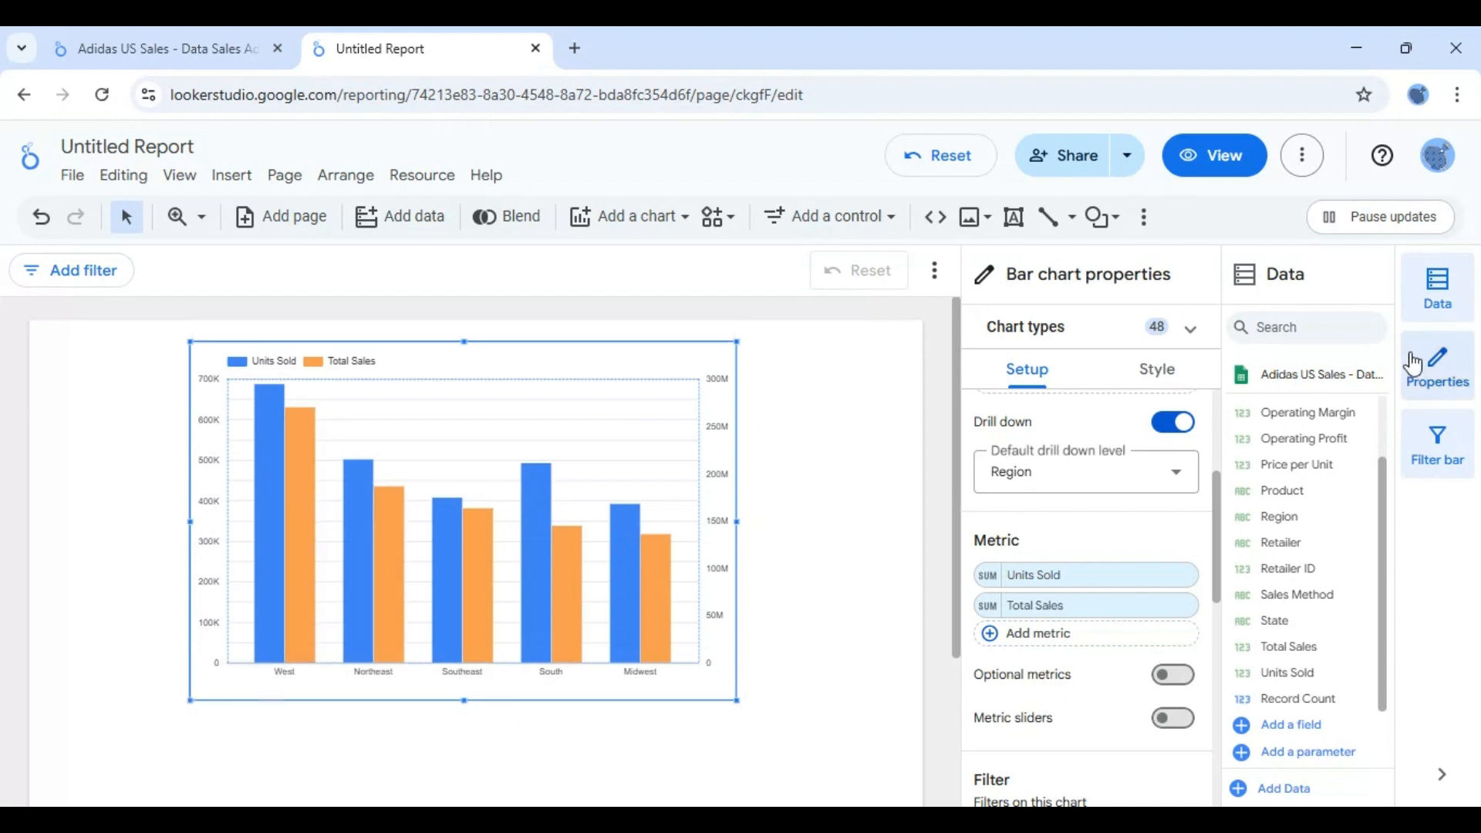
click(1439, 297)
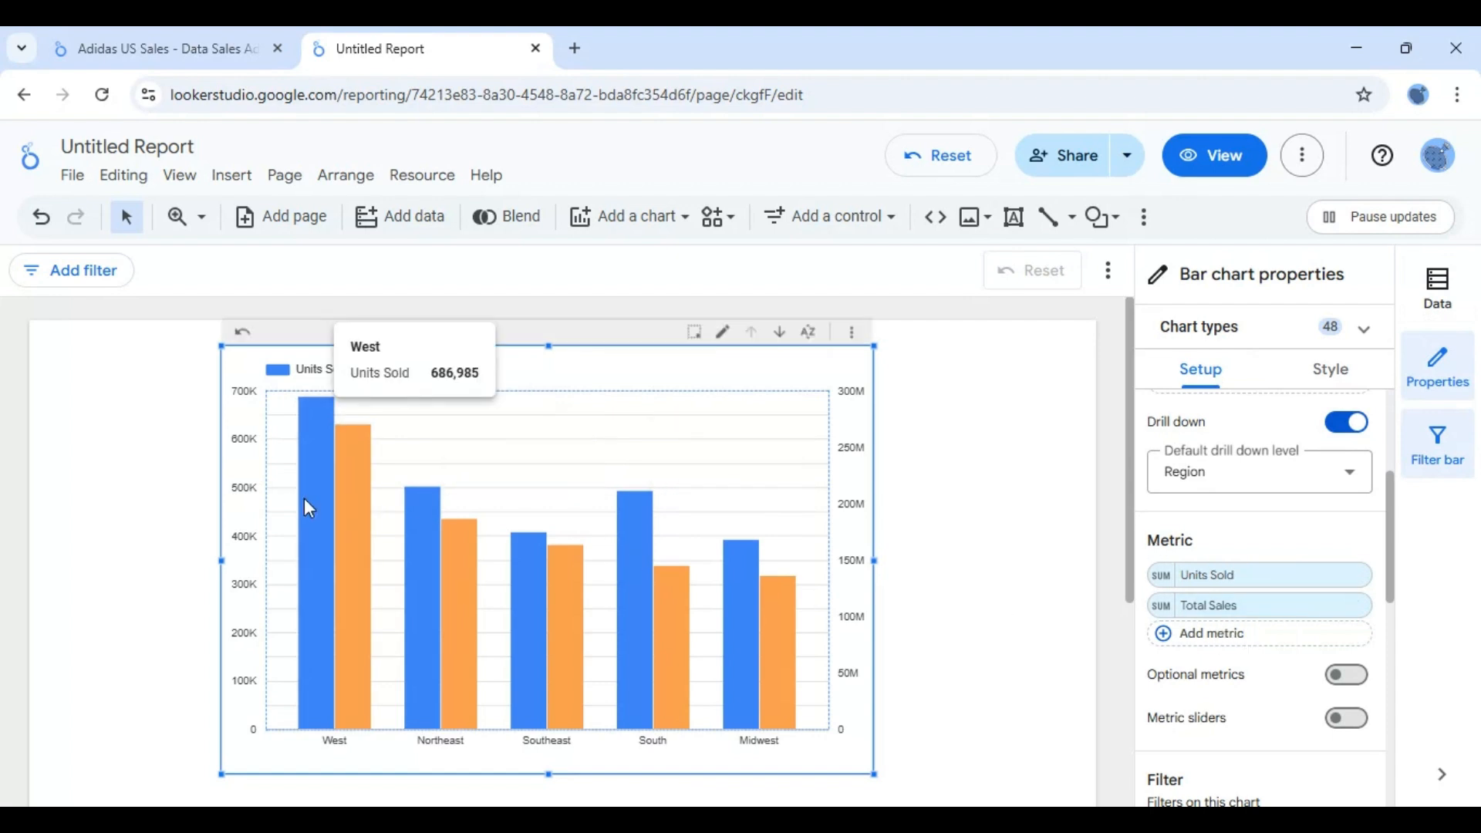
mouse_move(355, 510)
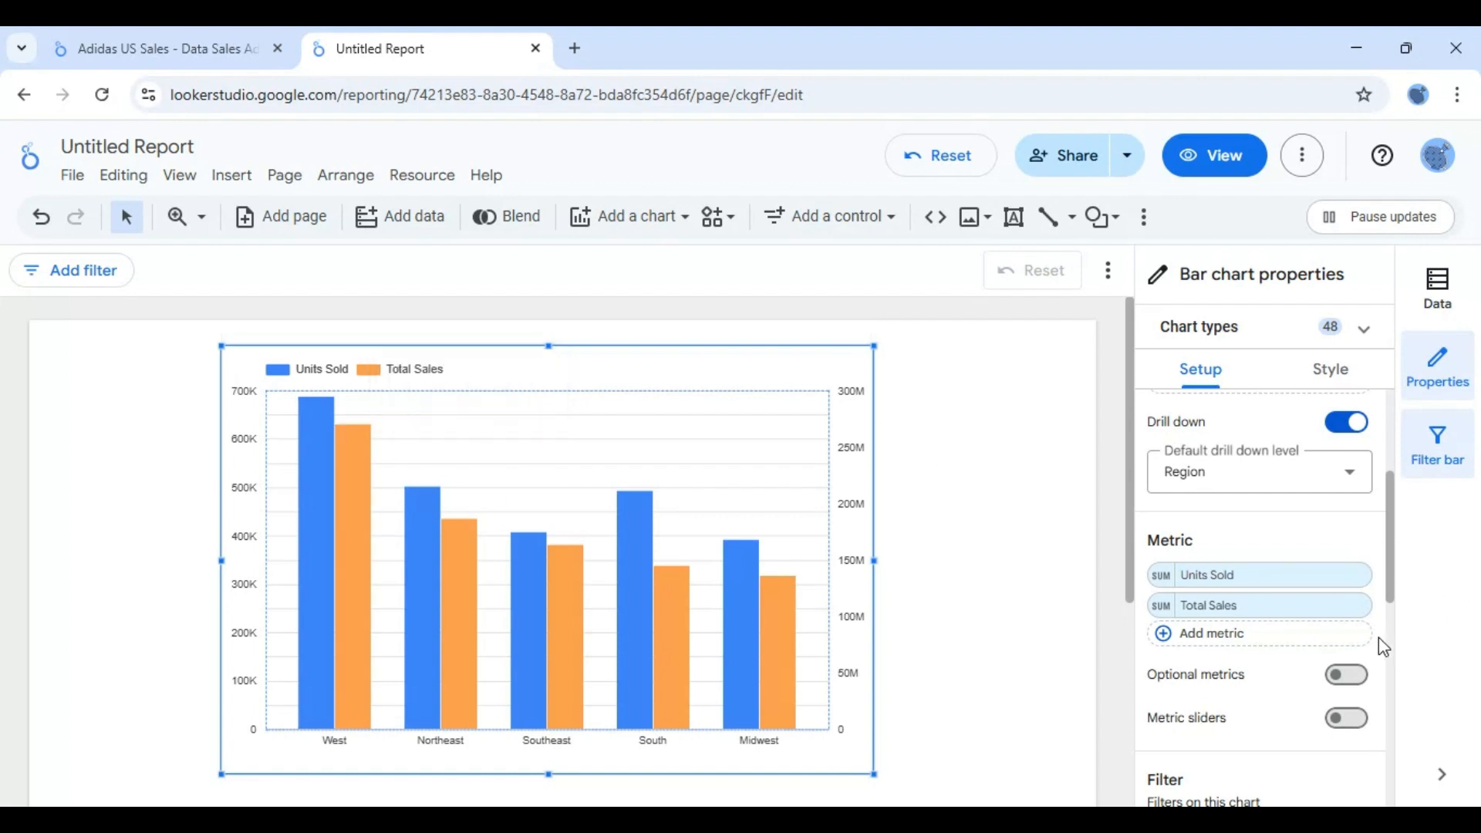
- Turn on optional metrics, add Units Sold as an optional metric, and remove it from the chart's main metrics
click(1351, 676)
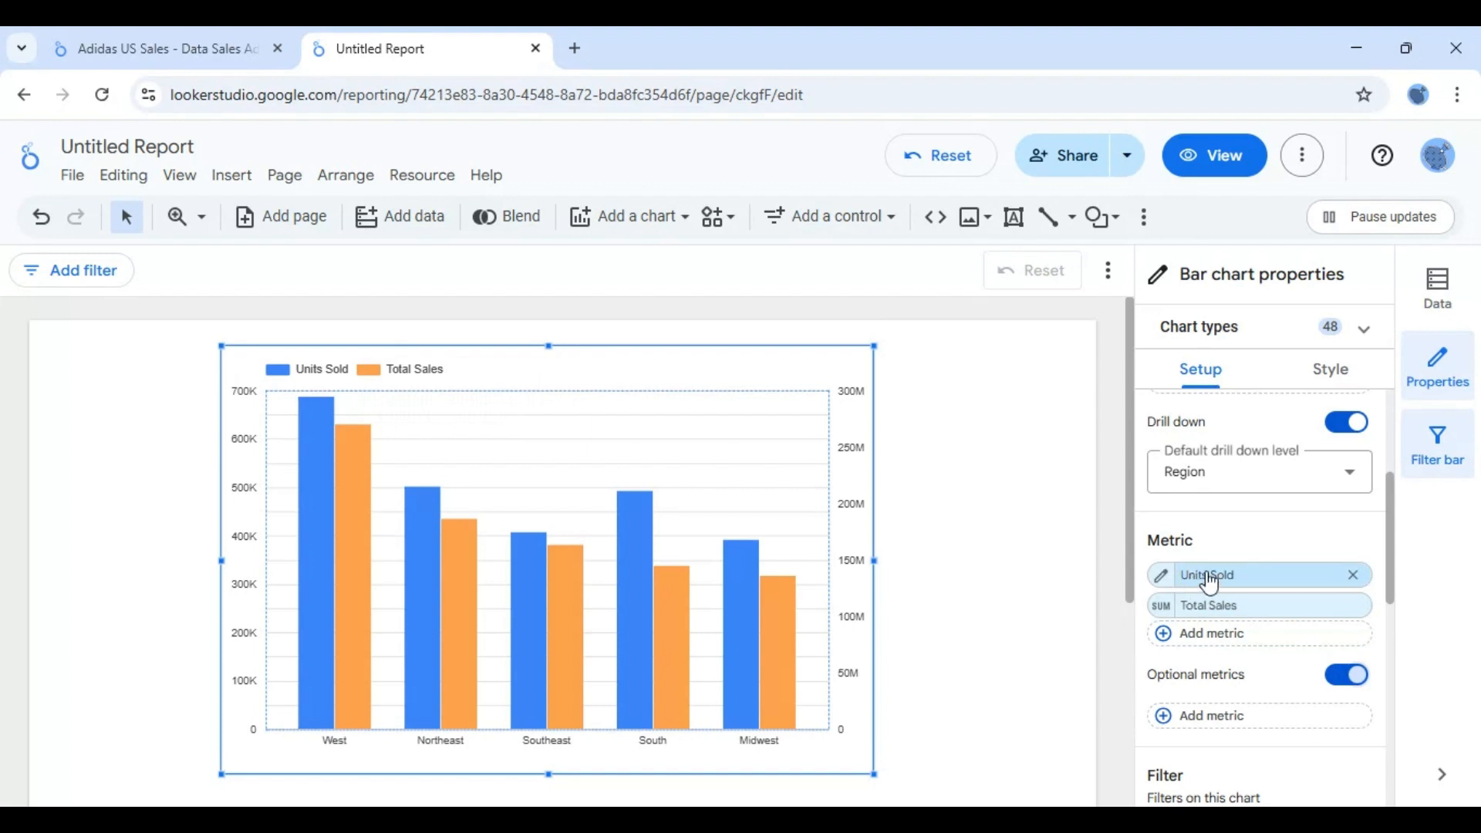
drag(1217, 583, 1231, 718)
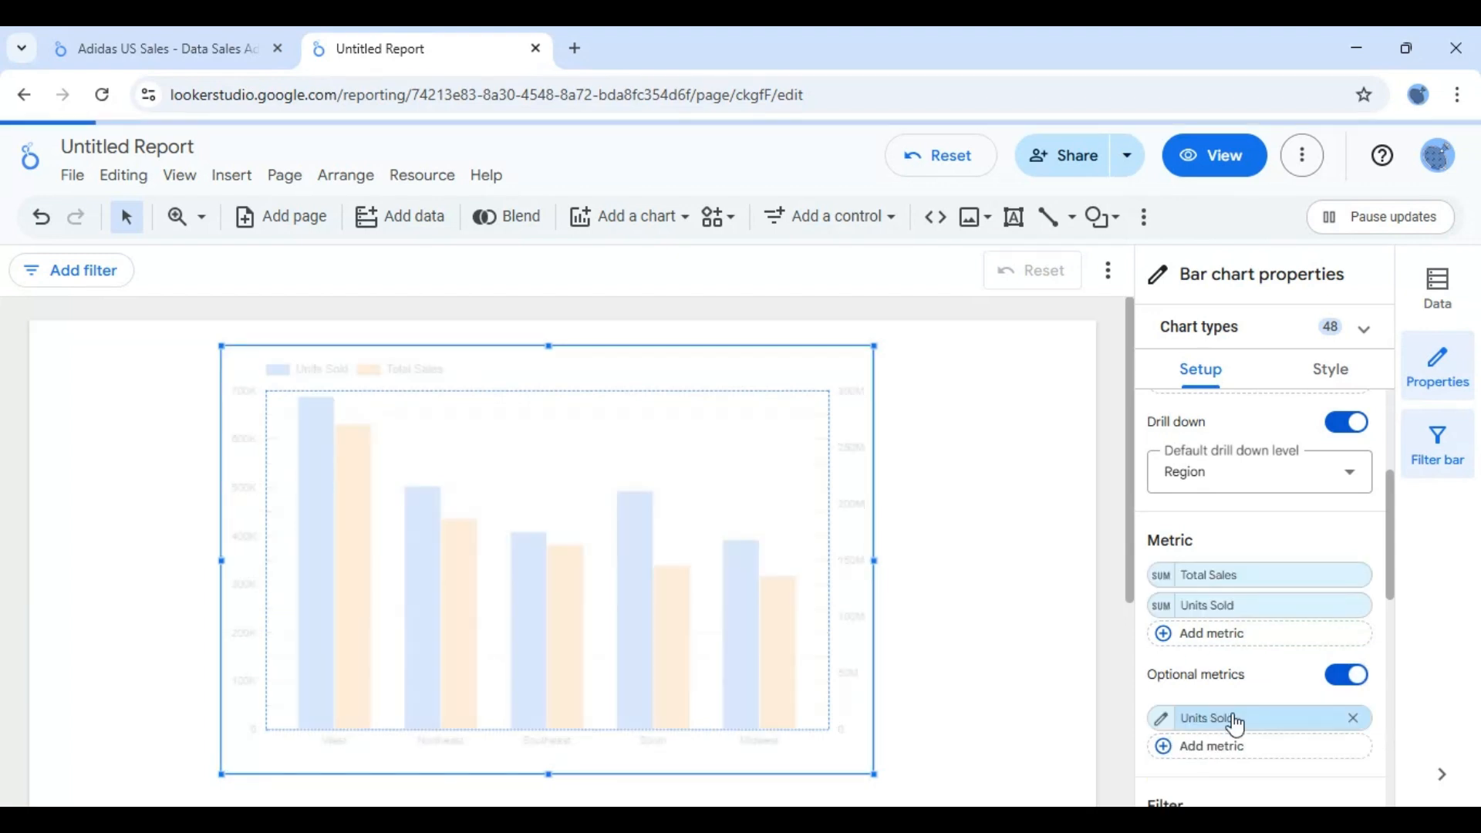
click(1353, 606)
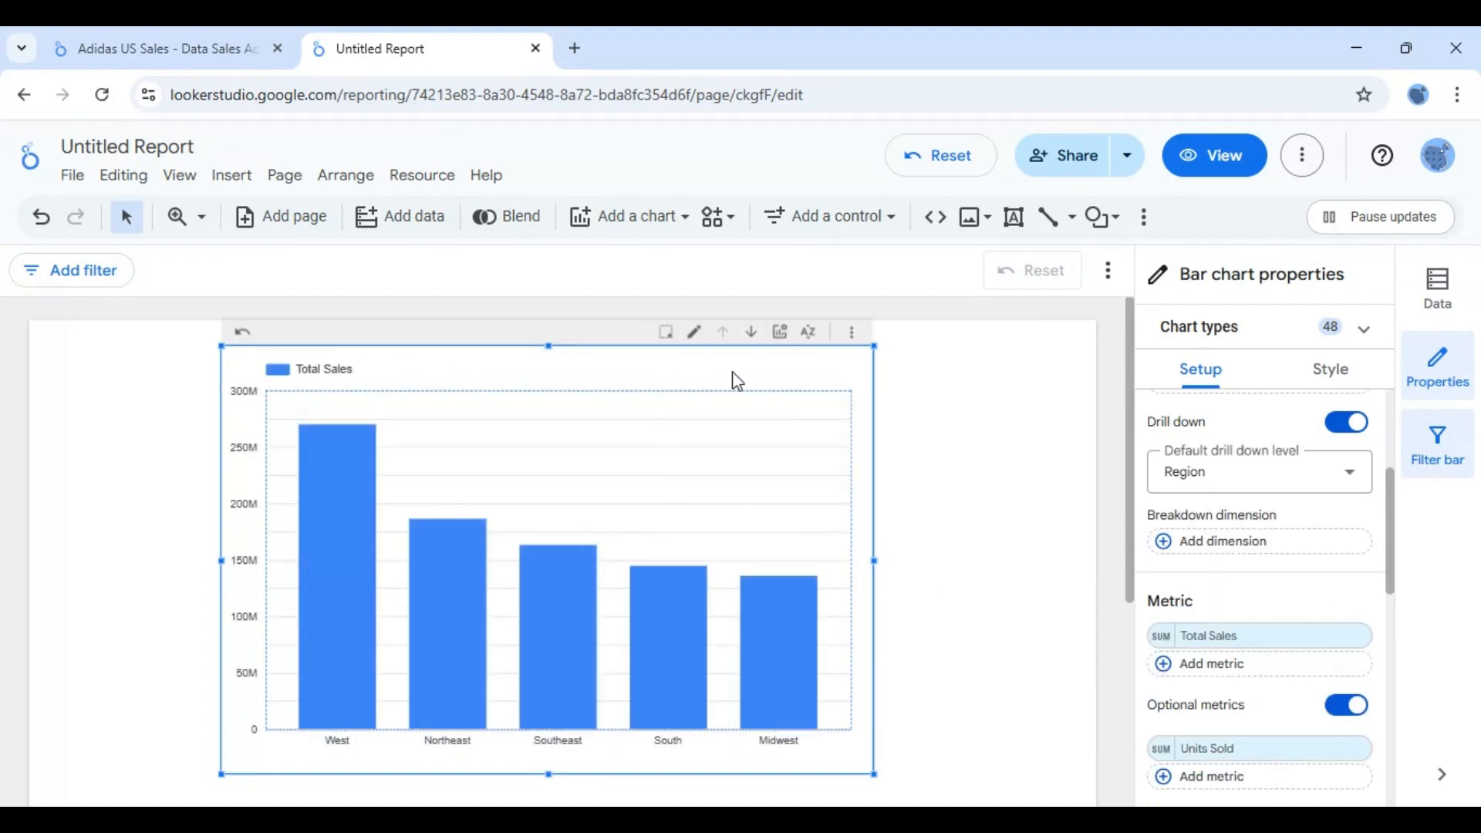
- With the chart properties hidden, show the optional metric Units Sold on the chart, hide it again, and reopen the properties
click(1454, 361)
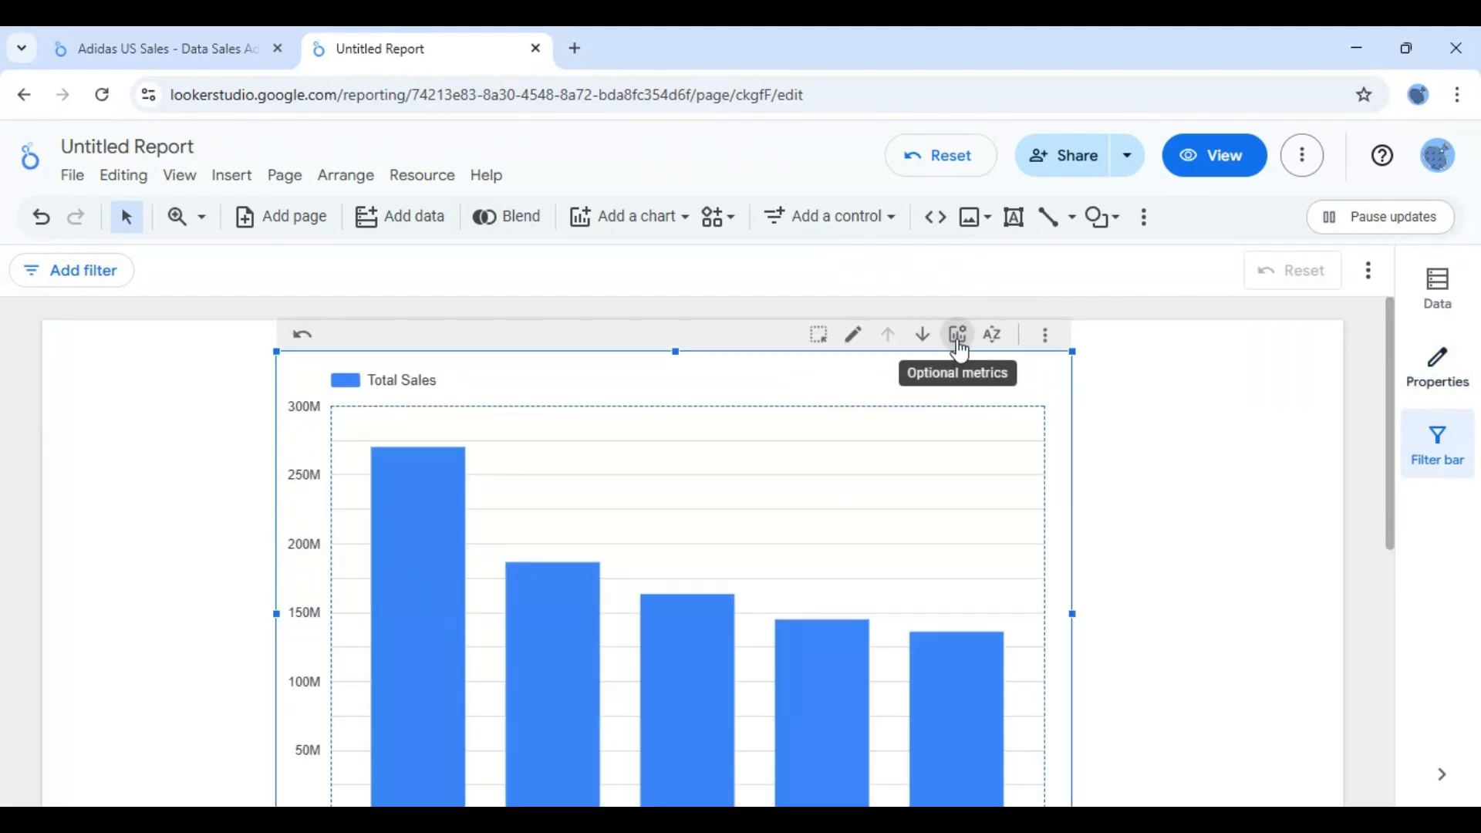
click(960, 346)
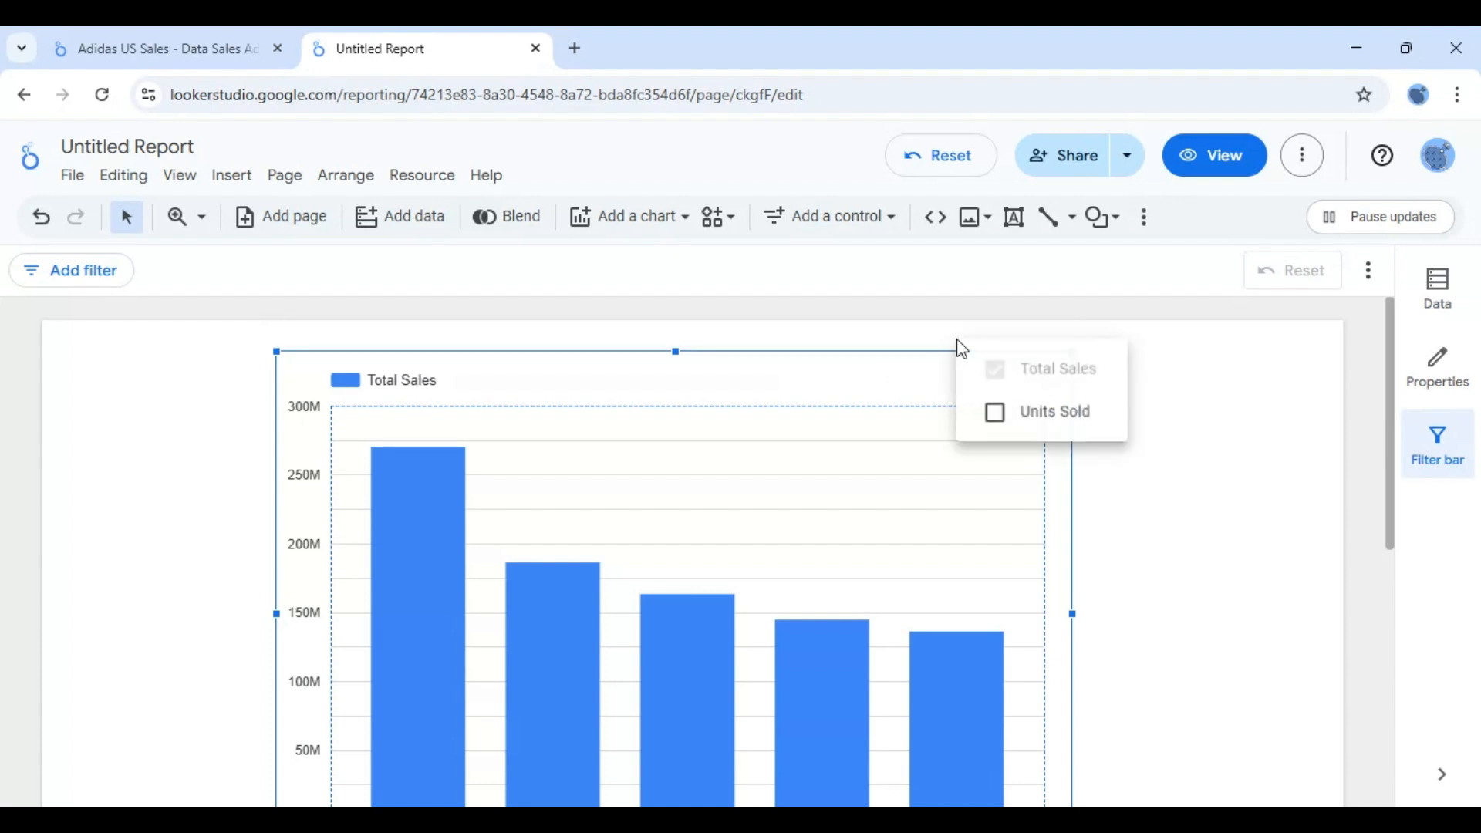
click(997, 416)
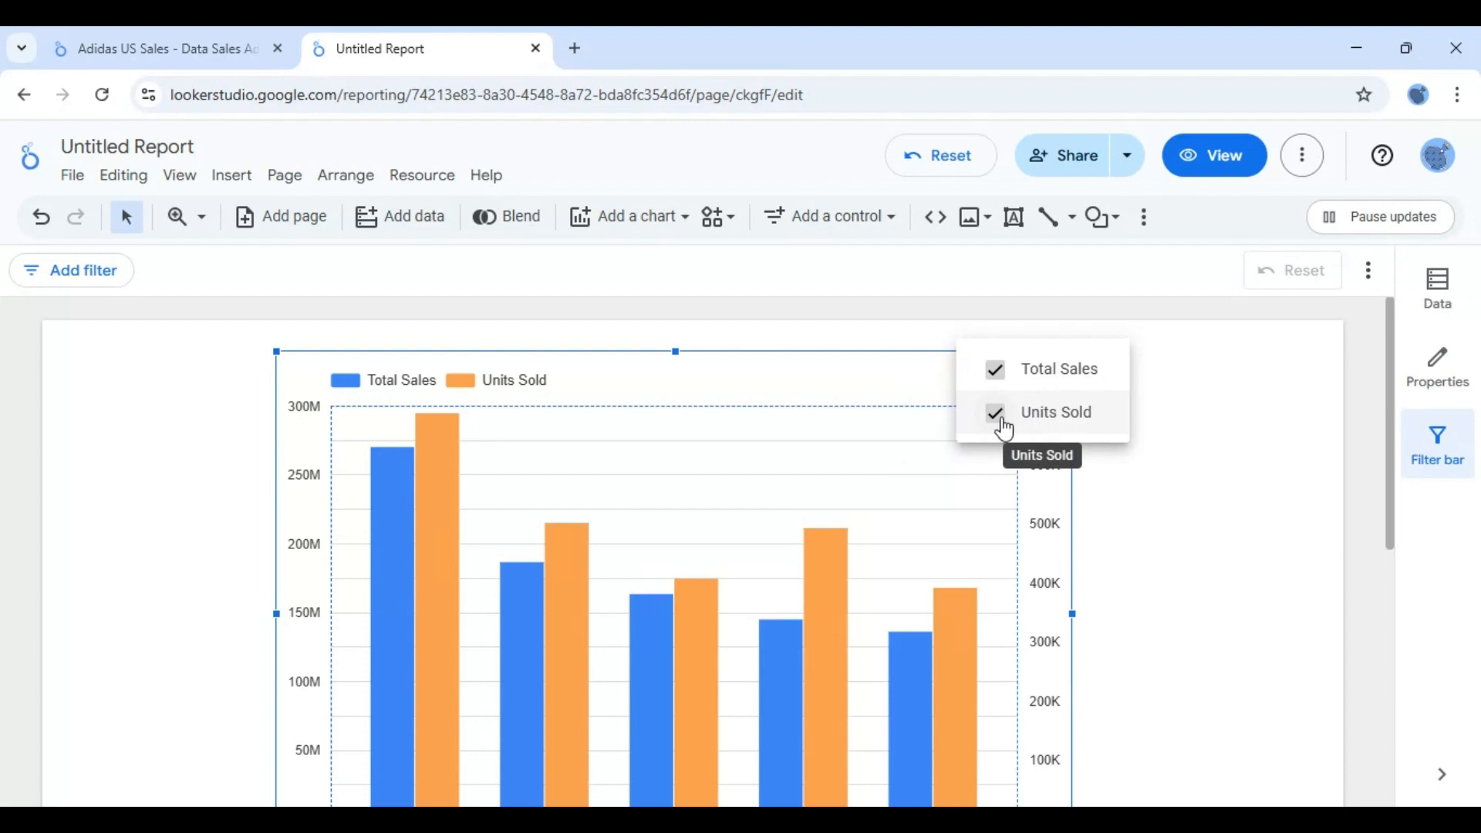
click(998, 417)
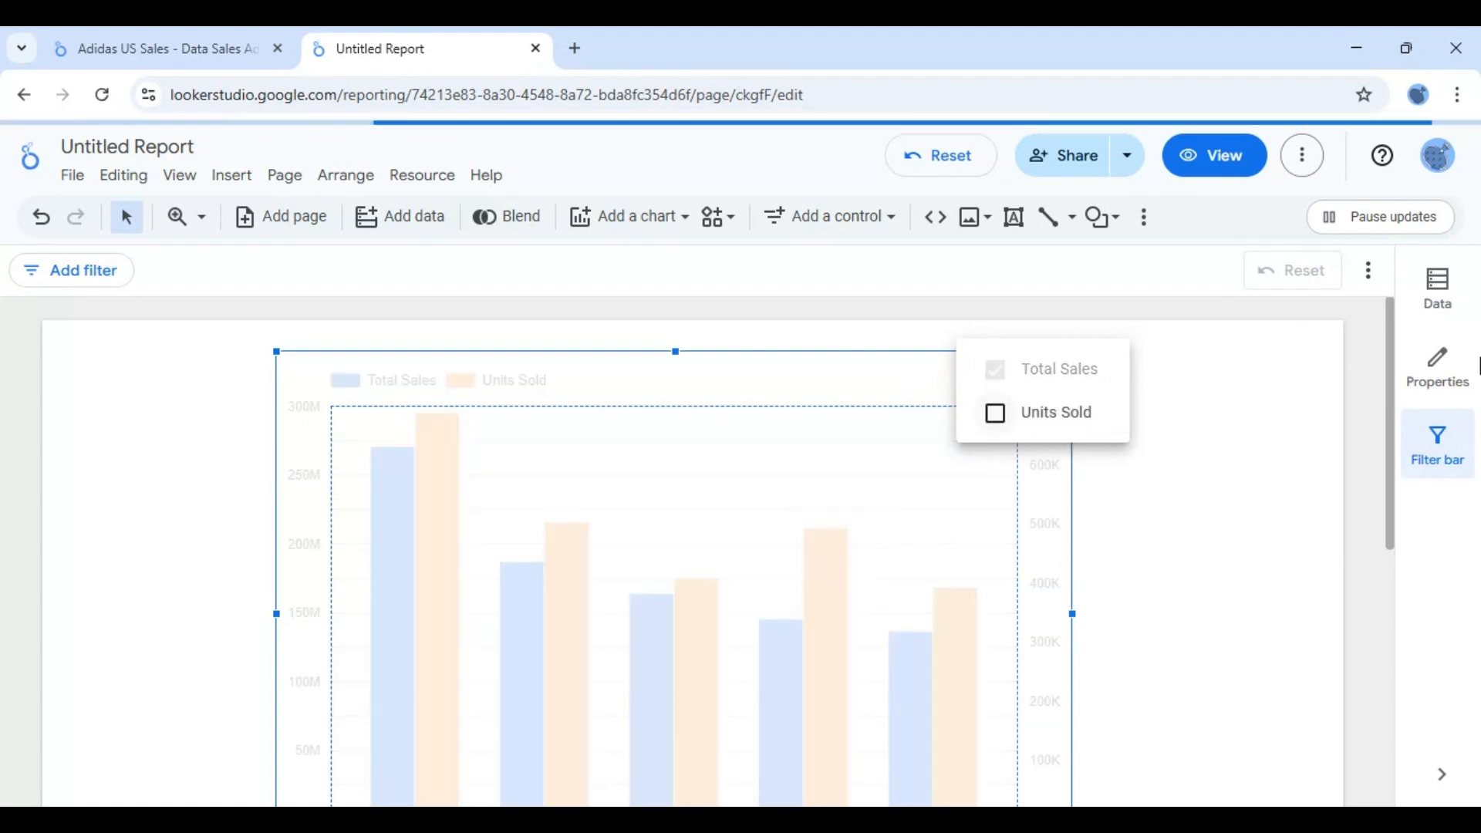
click(1446, 364)
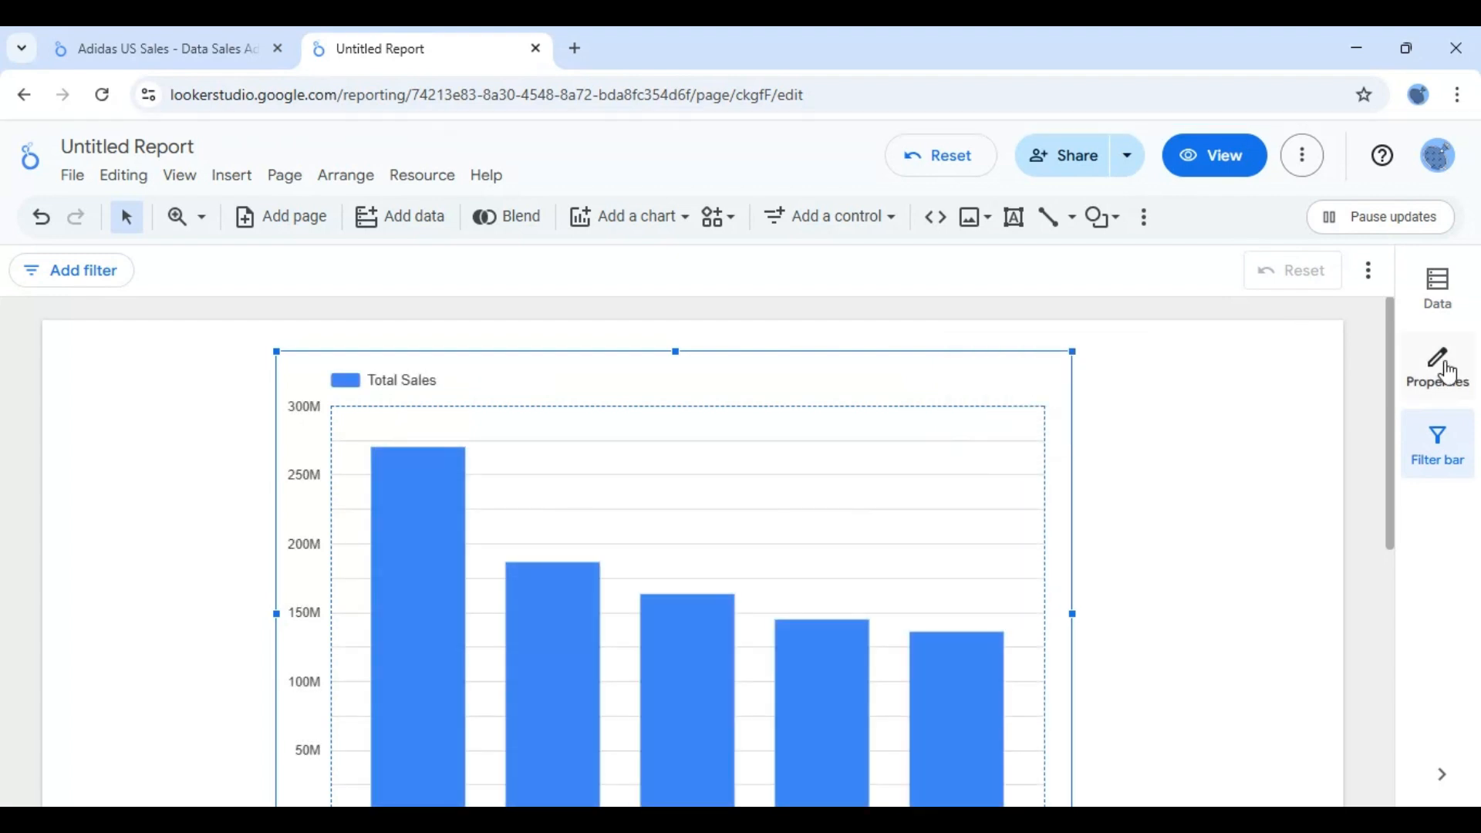
click(1432, 381)
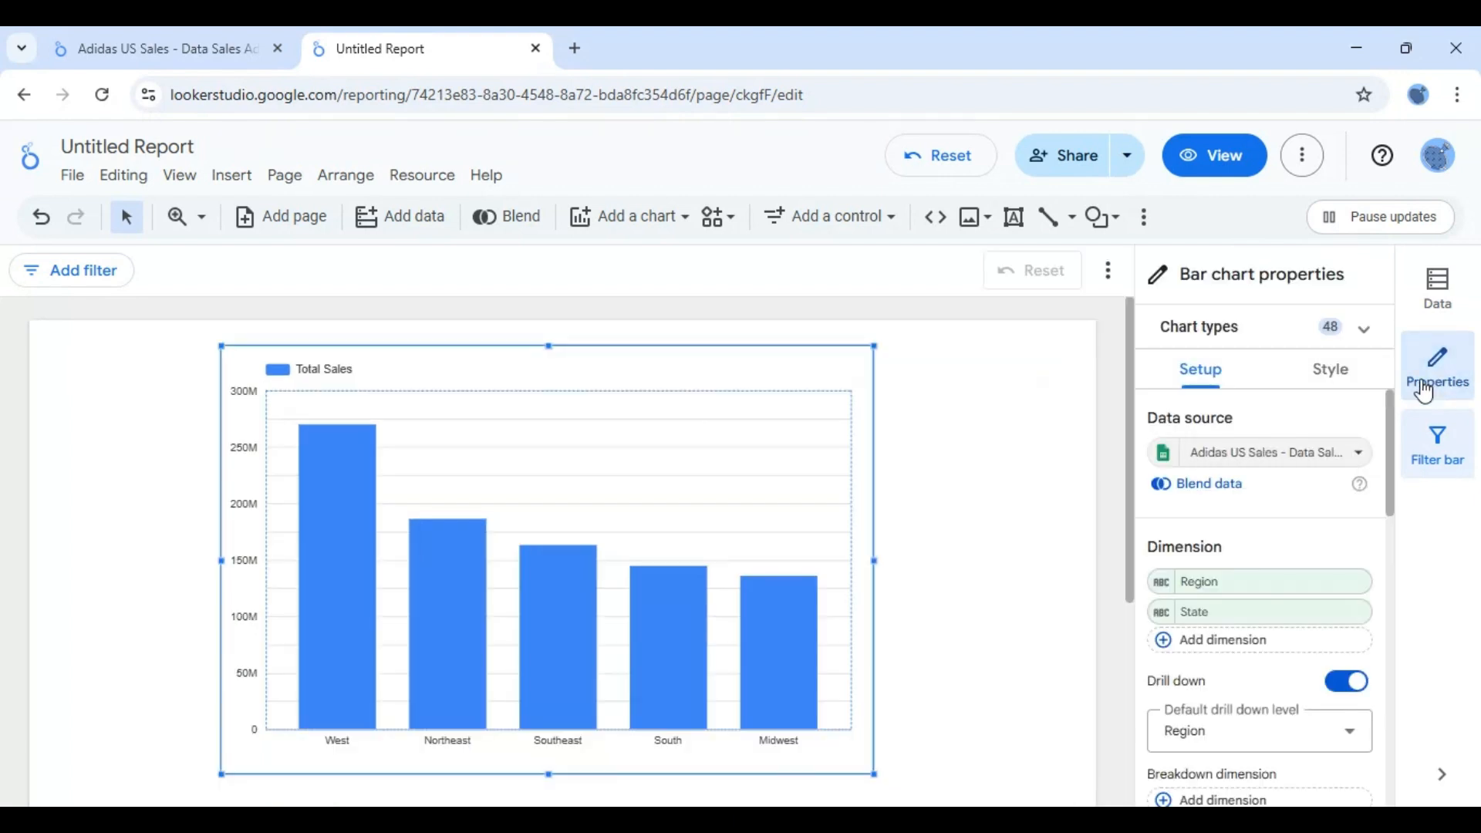
- Create a new filter for the bar chart that includes records based on the Region field
drag(1389, 418, 1409, 595)
click(1215, 609)
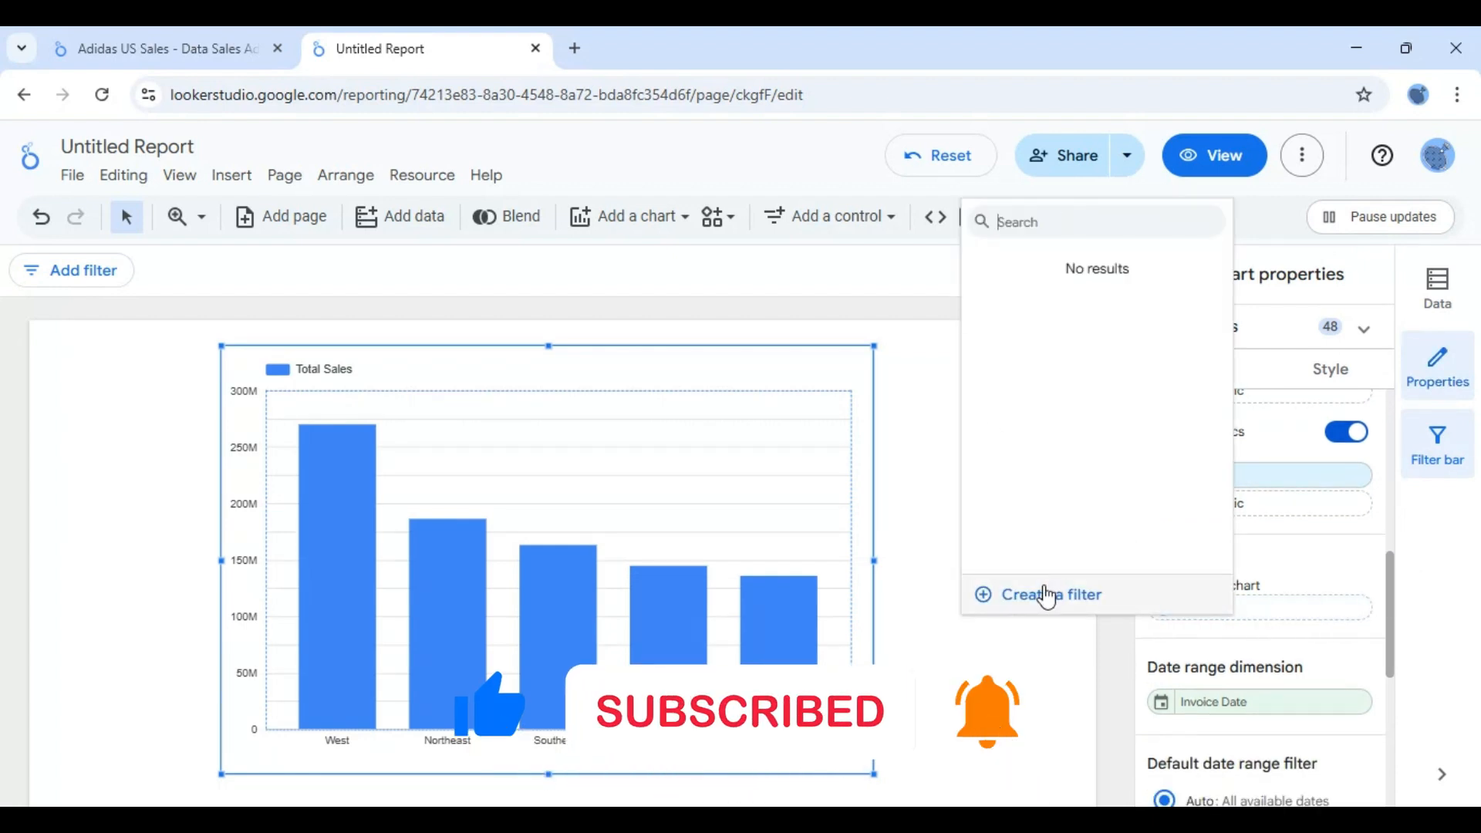
click(1047, 594)
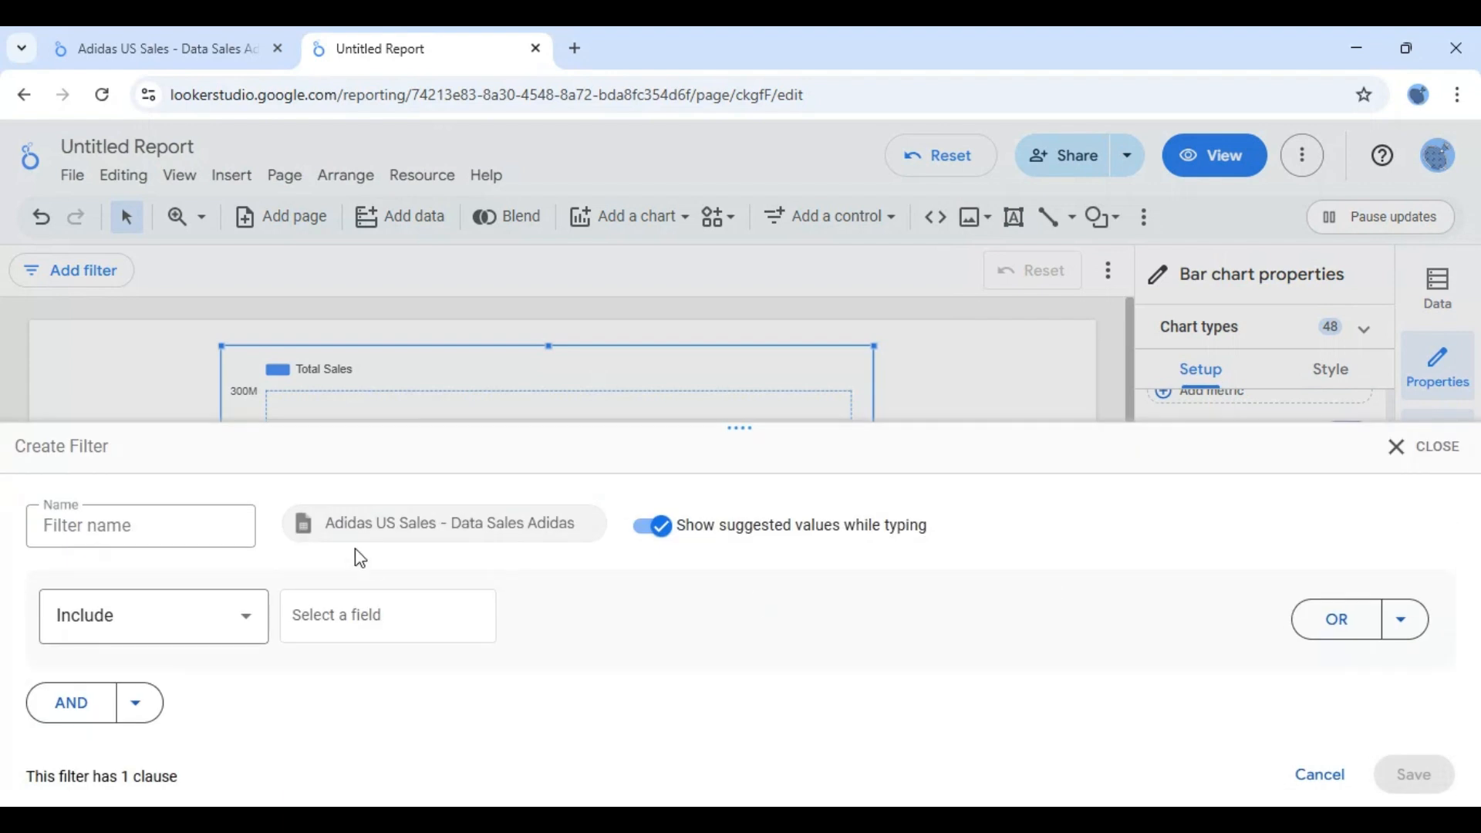
click(355, 634)
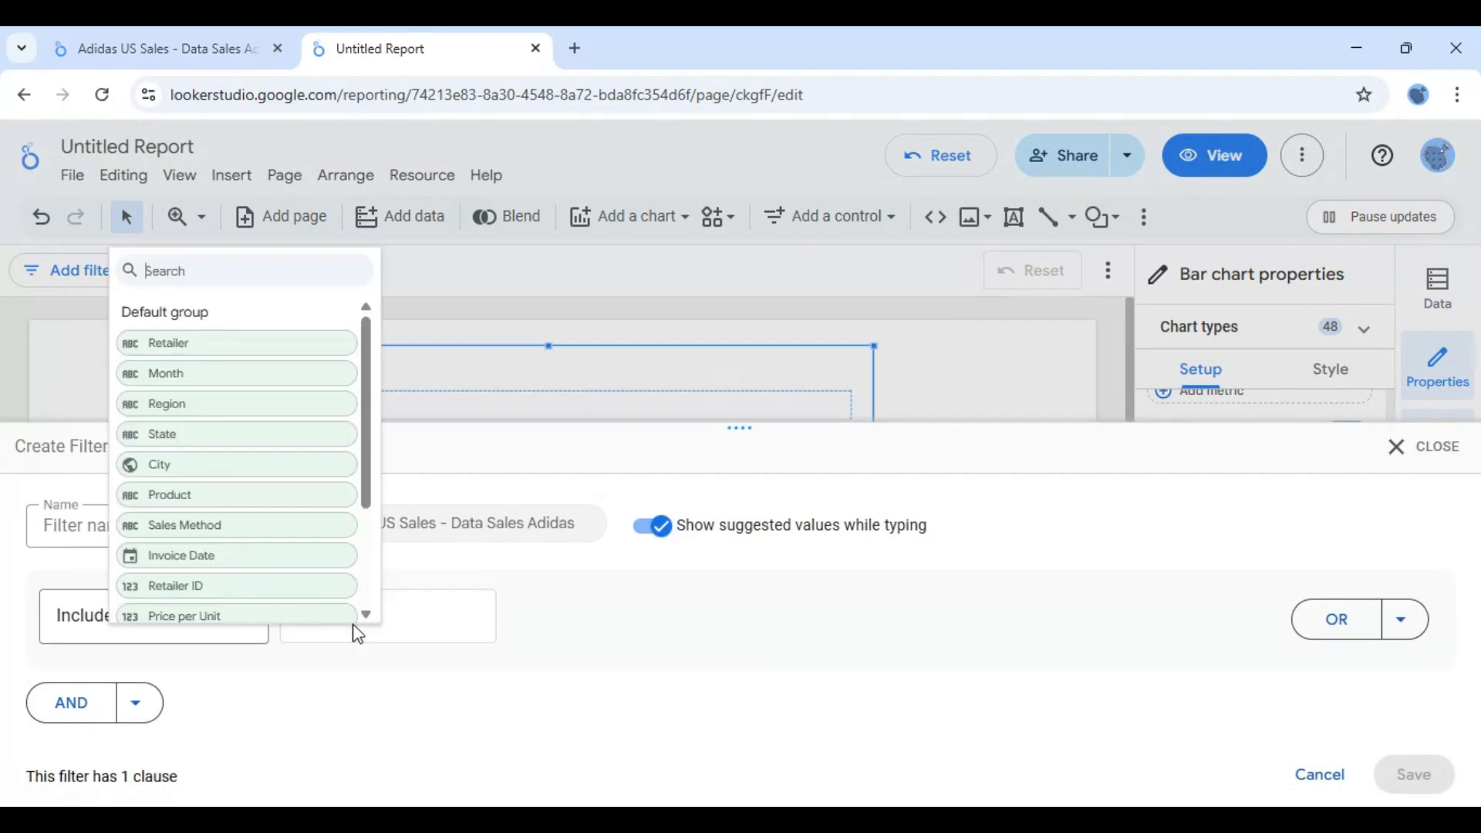
click(196, 408)
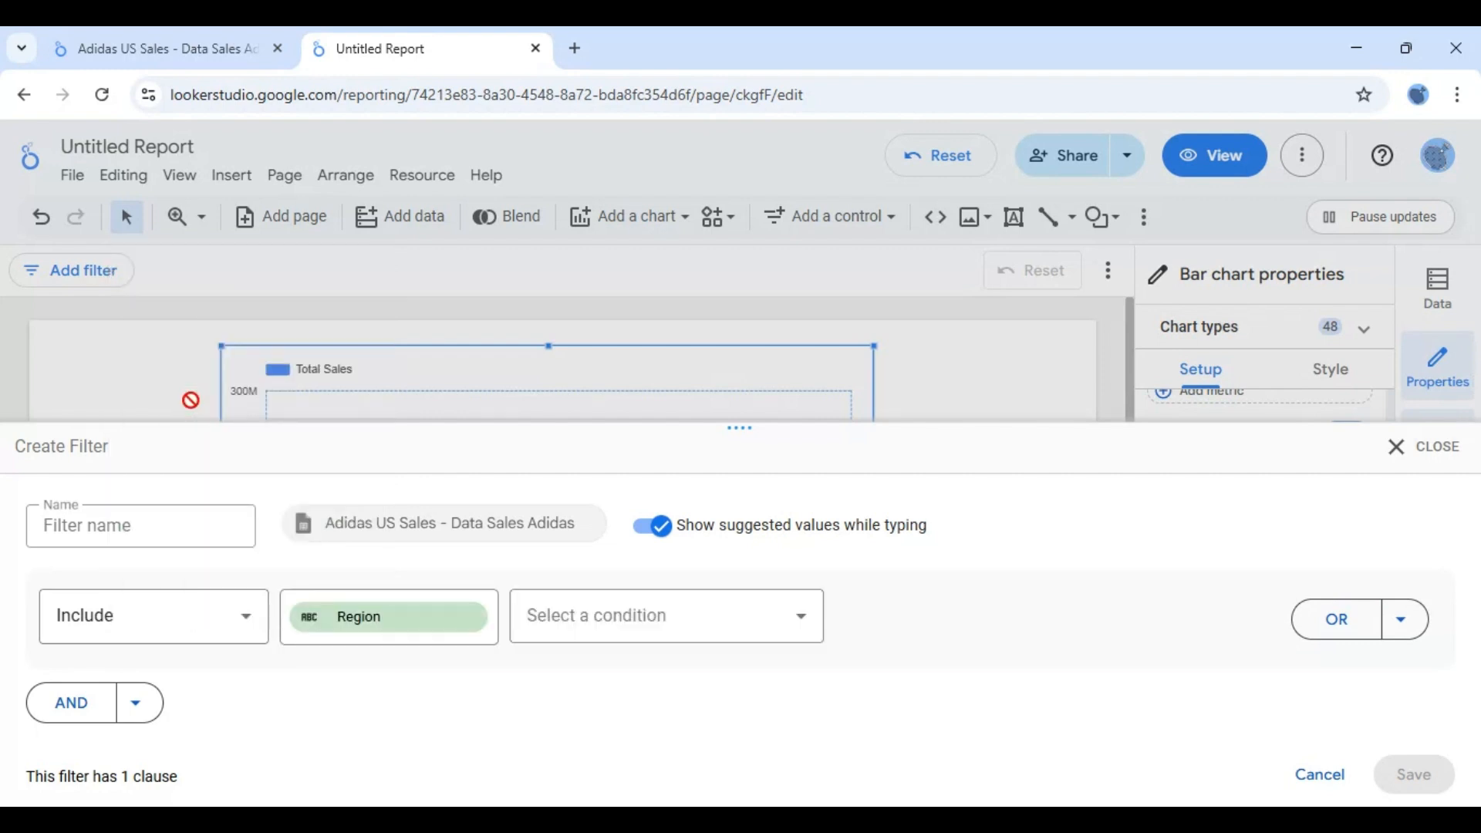
- Set the Region filter's condition to Equal to (=) with the value South
click(748, 608)
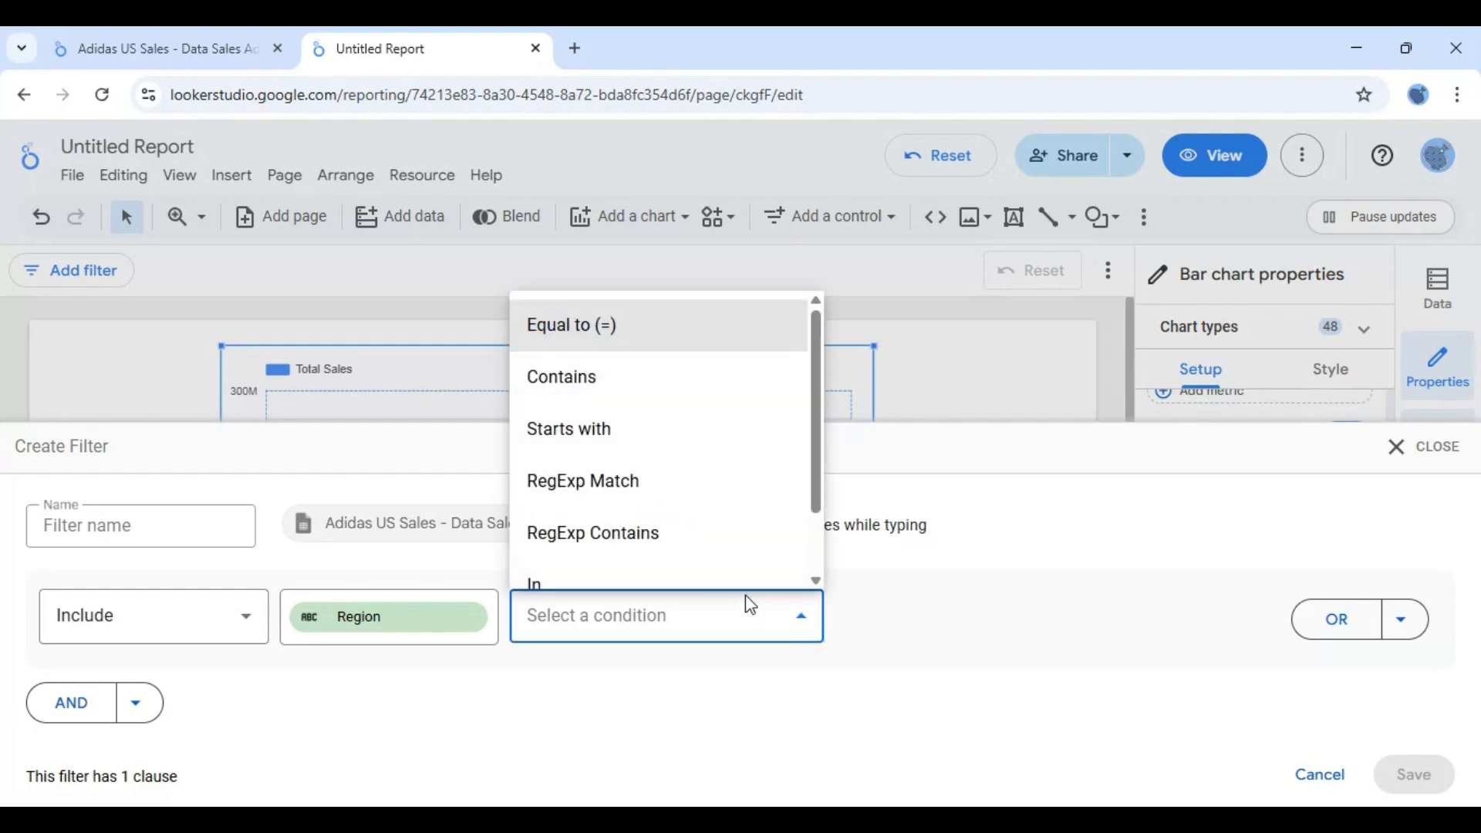
click(580, 328)
click(970, 627)
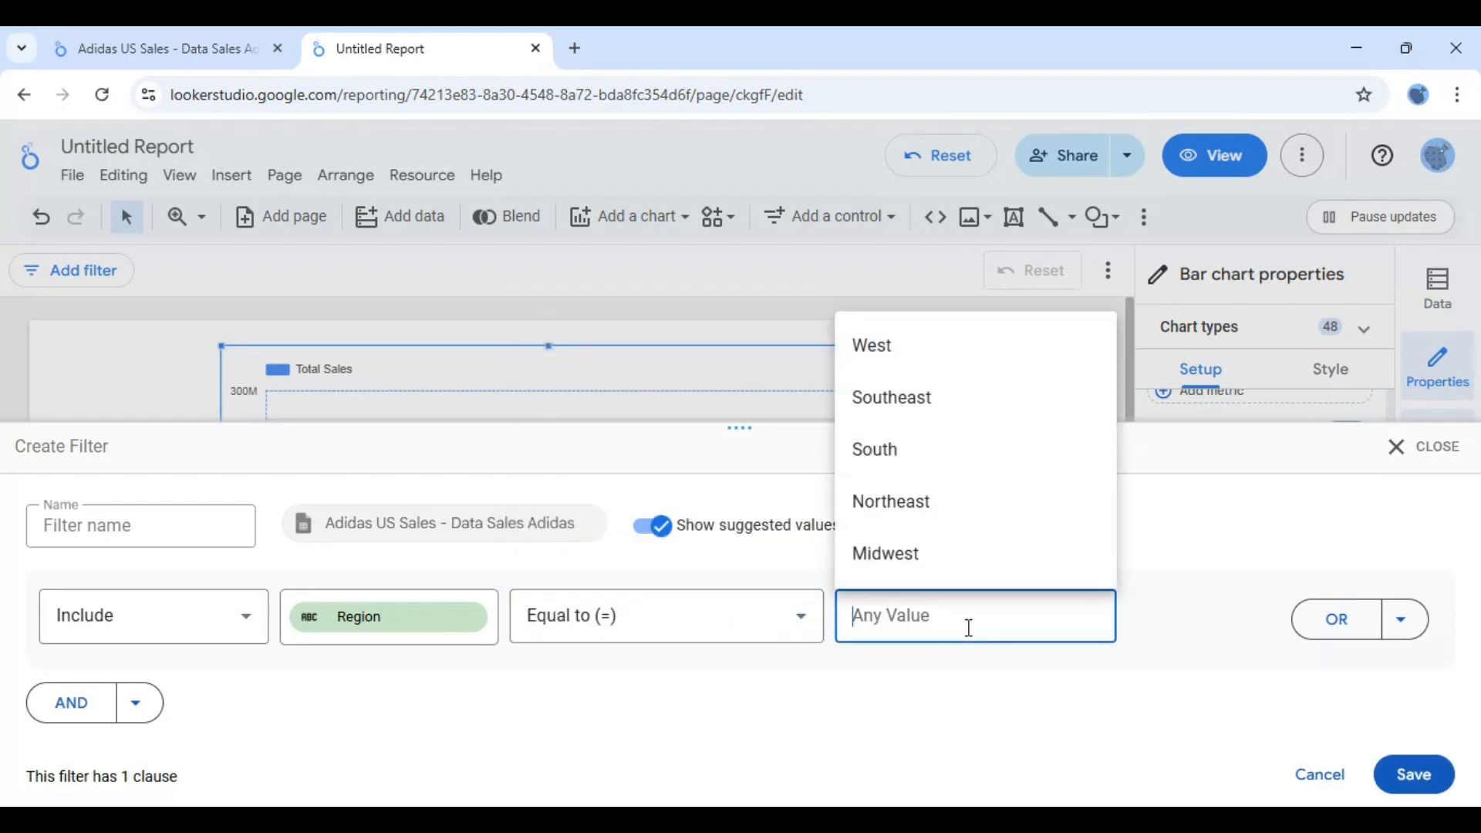
click(883, 469)
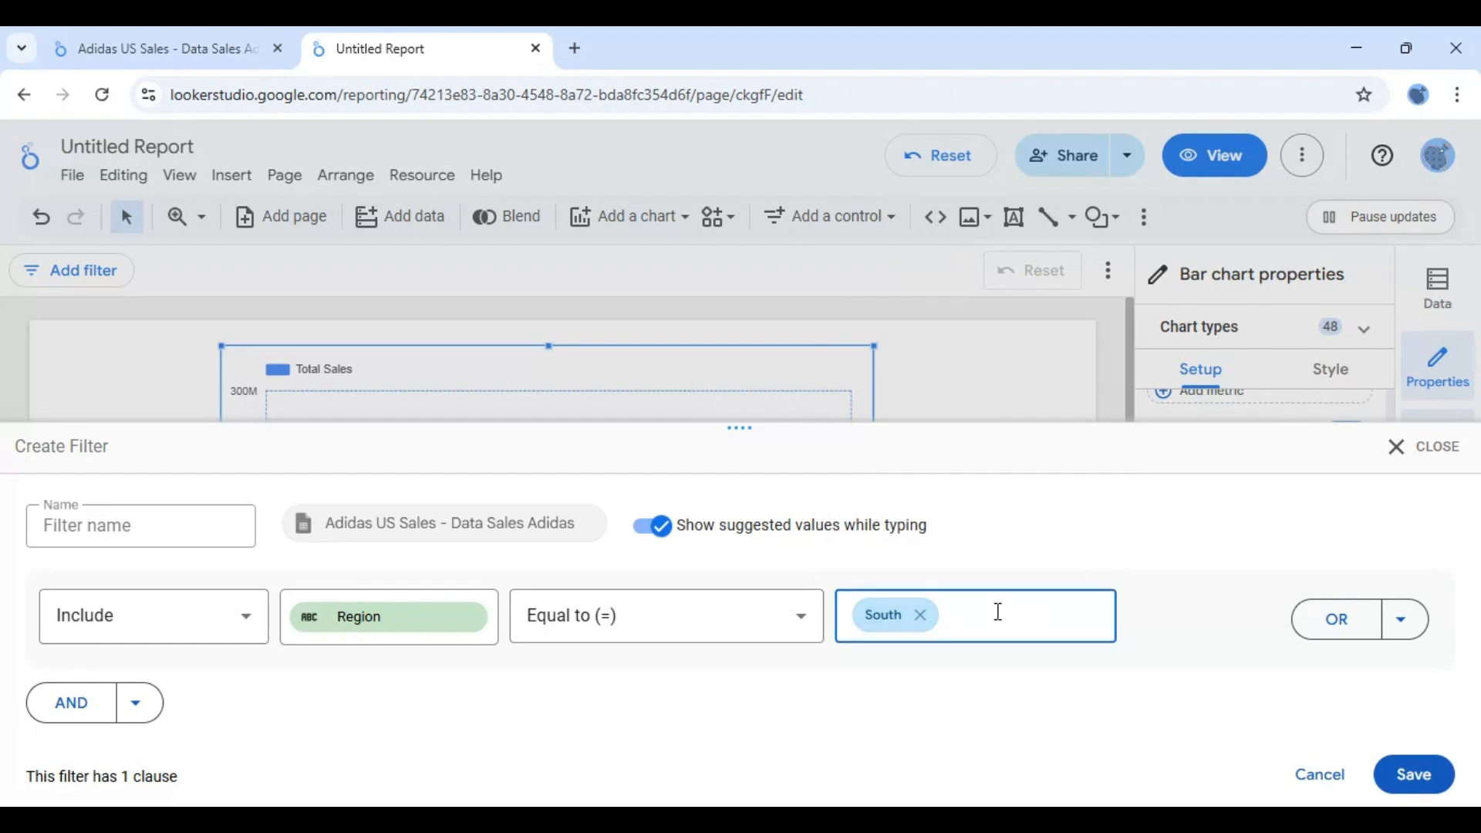
- Set the Region filter's condition to In with the values West and South, and save the filter
click(800, 617)
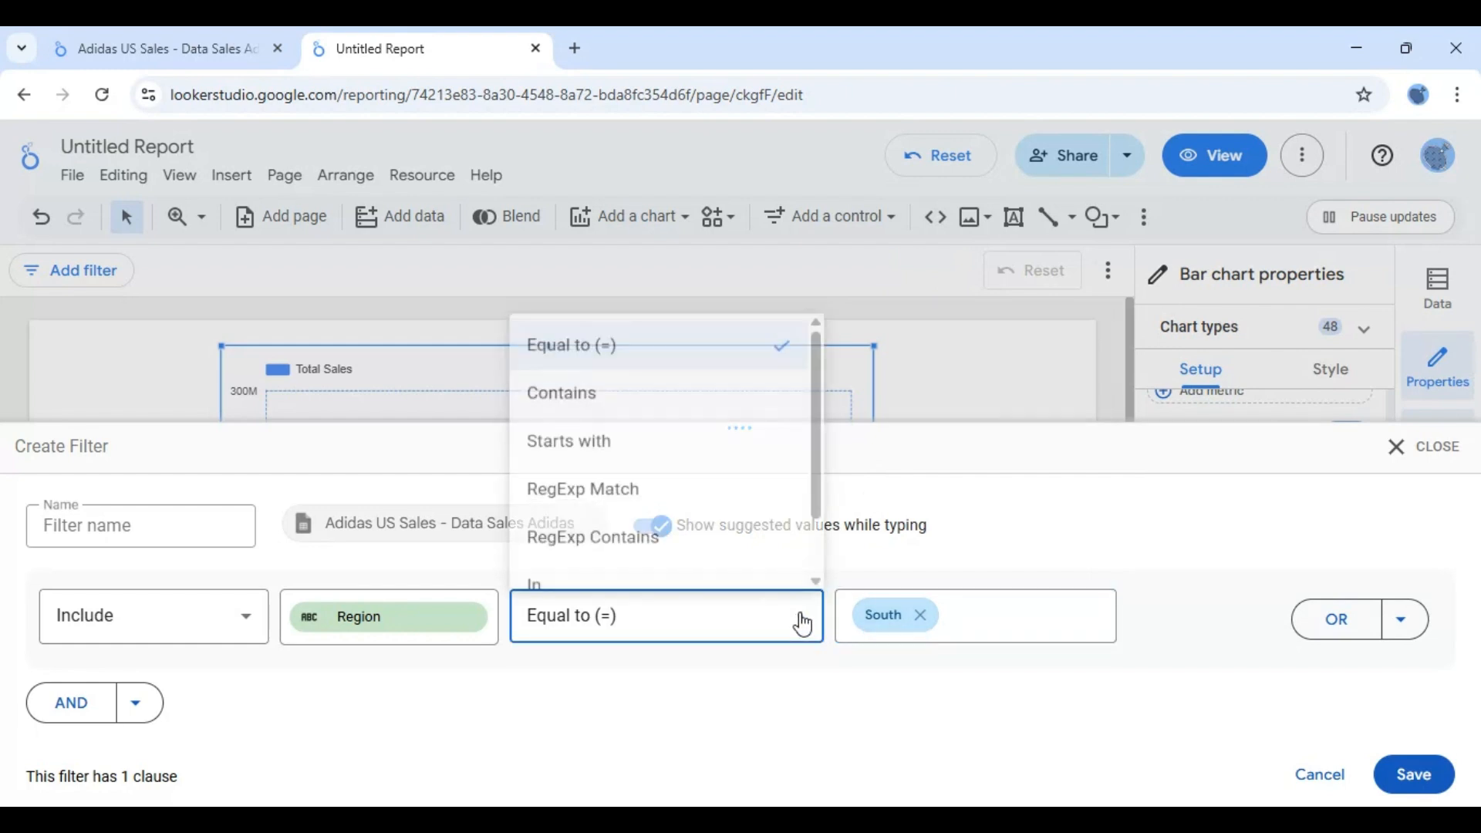
click(639, 574)
click(974, 610)
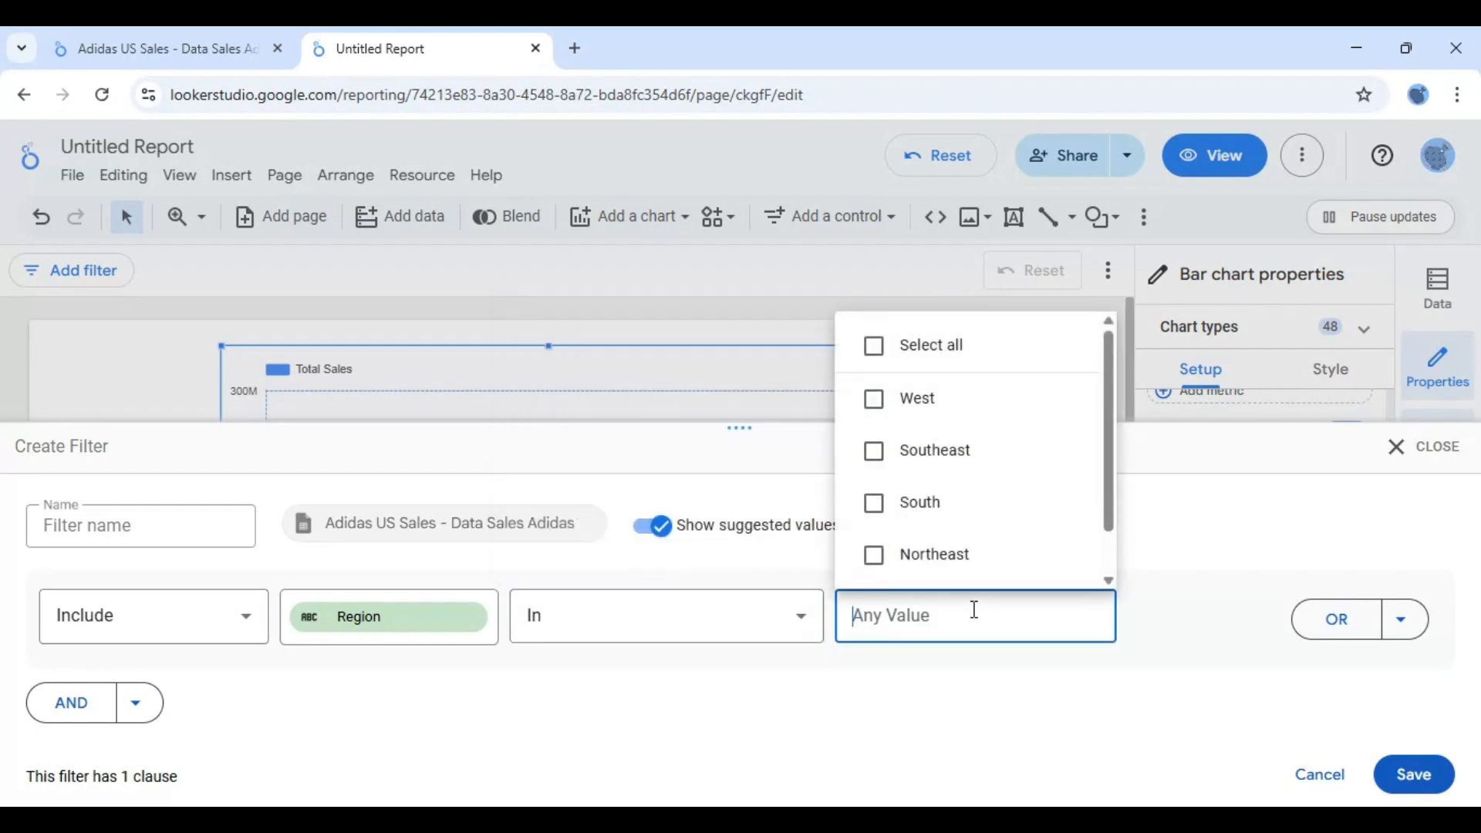
click(877, 401)
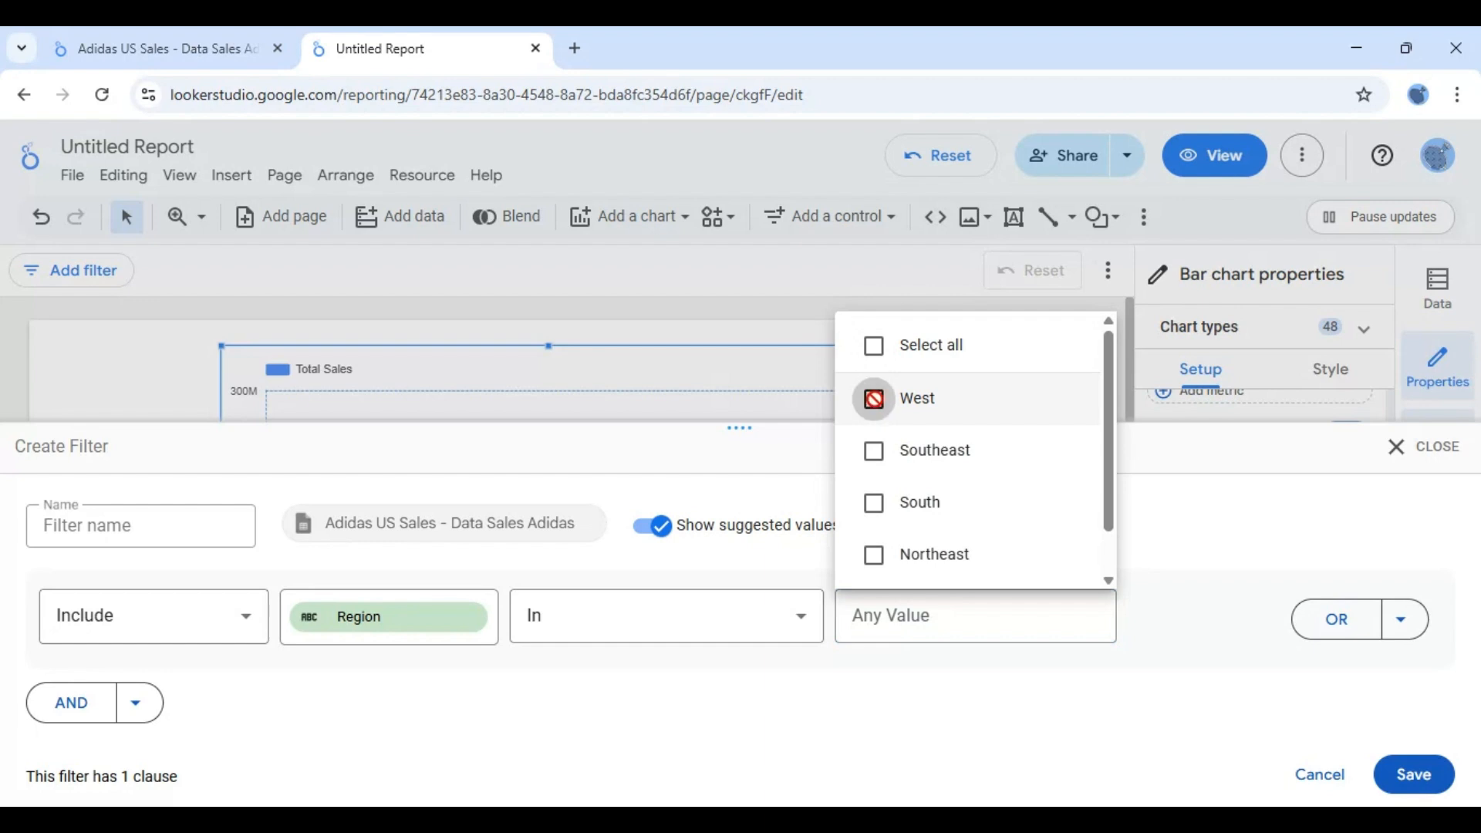
click(879, 505)
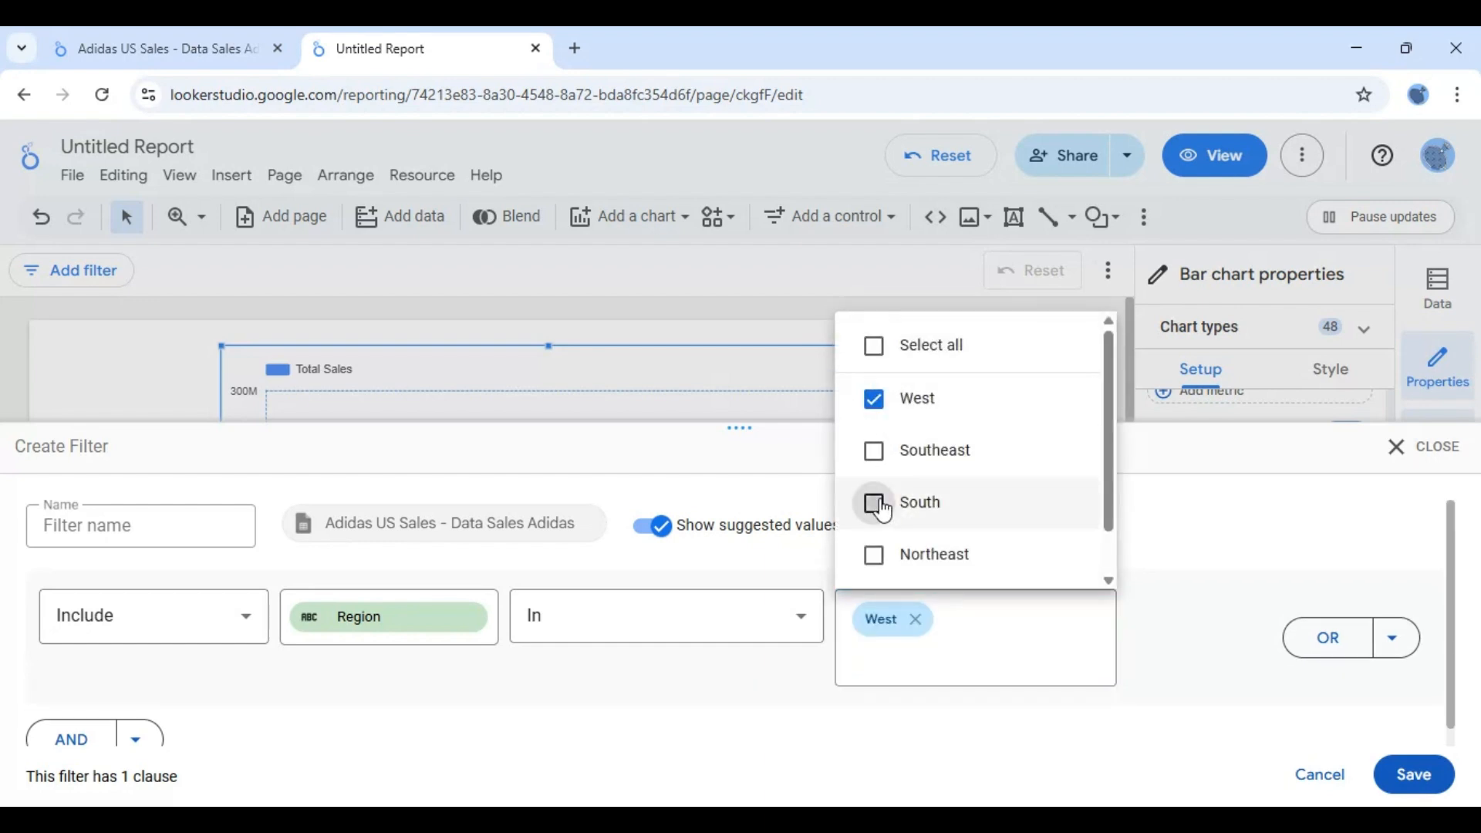
click(1171, 645)
click(1414, 774)
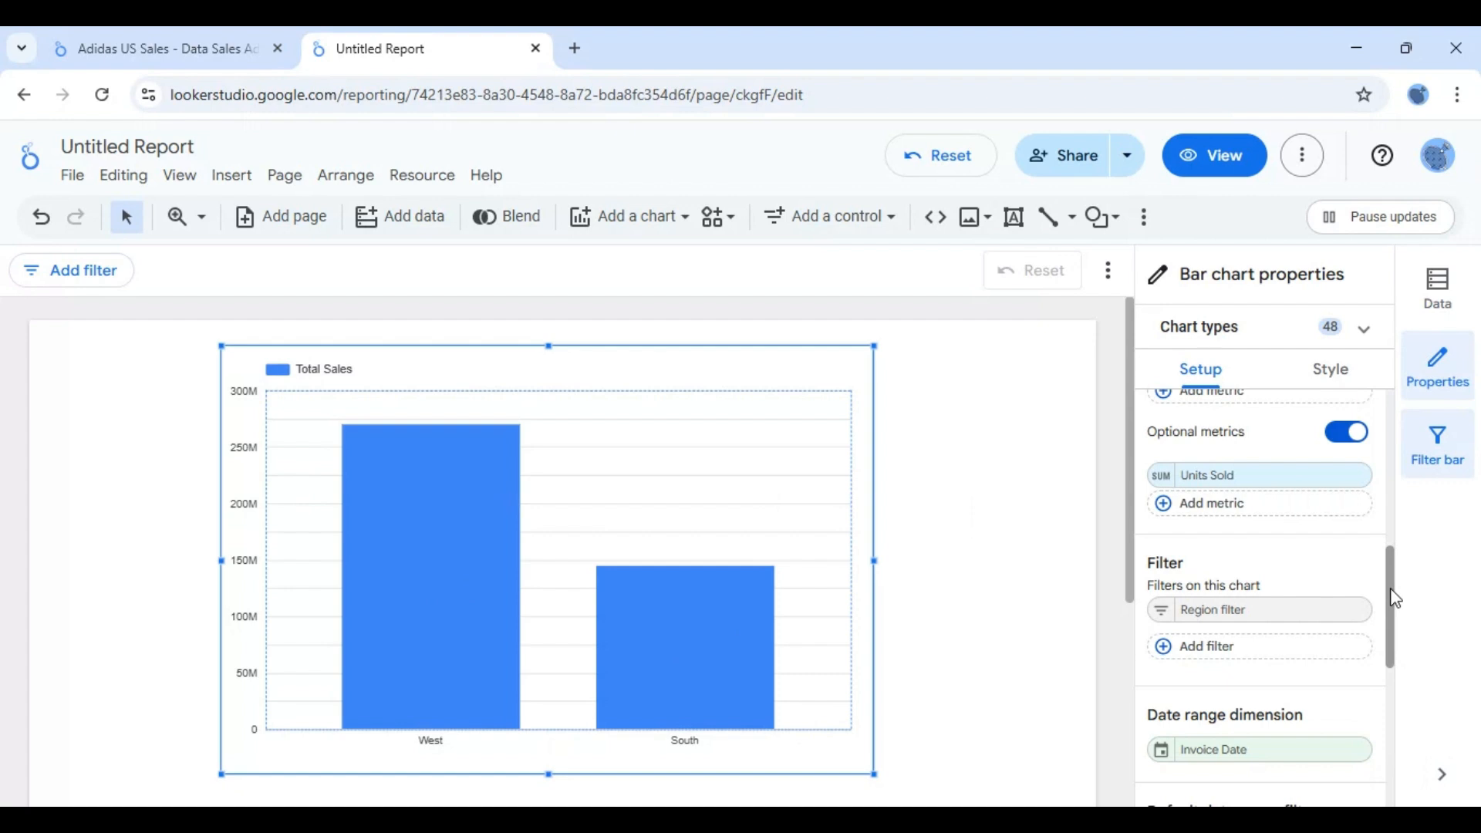
- Sort the bar chart by Total Sales in ascending order
scroll(1396, 598, down, 1)
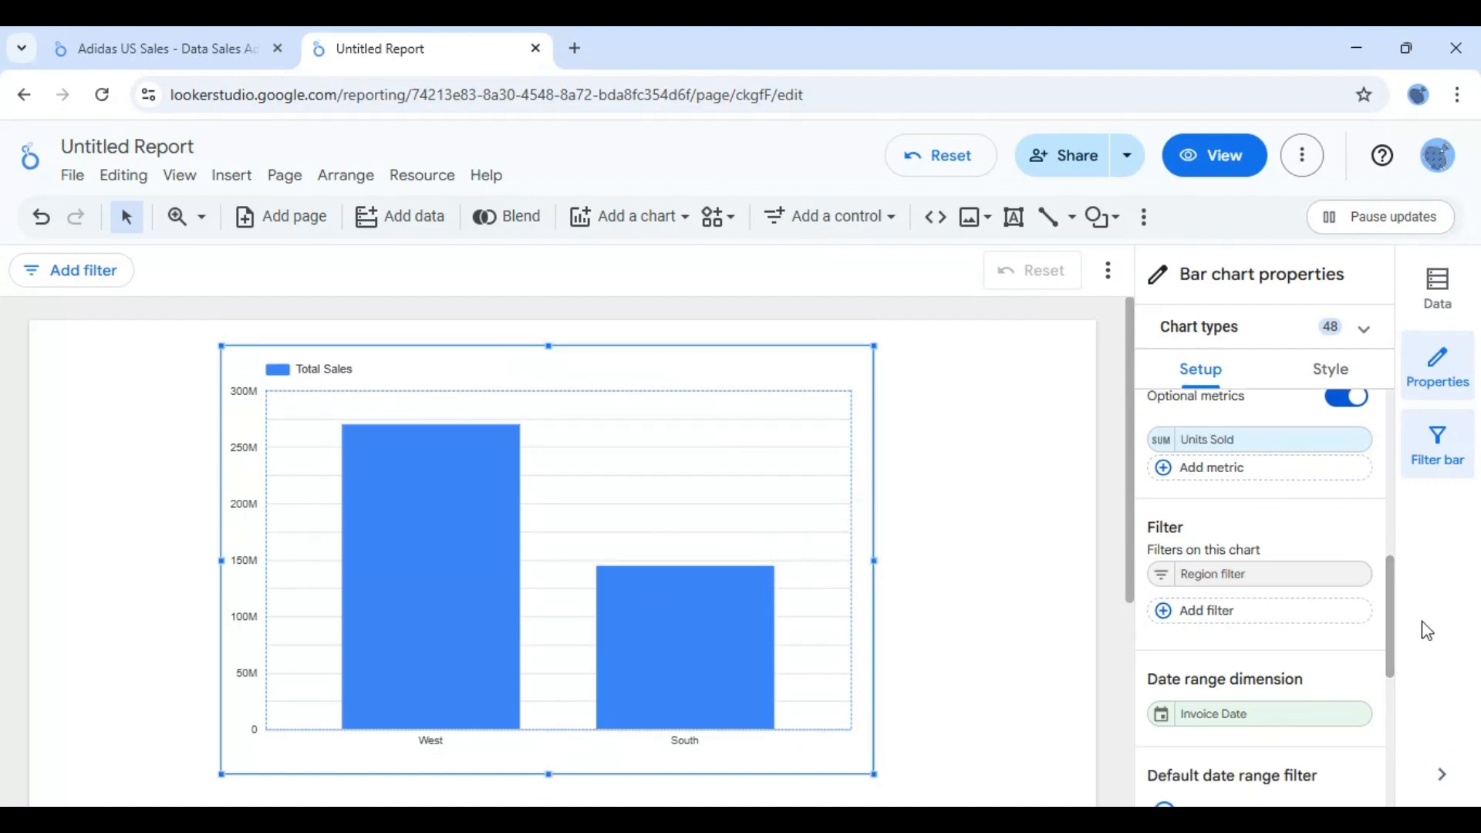
drag(1396, 604, 1402, 683)
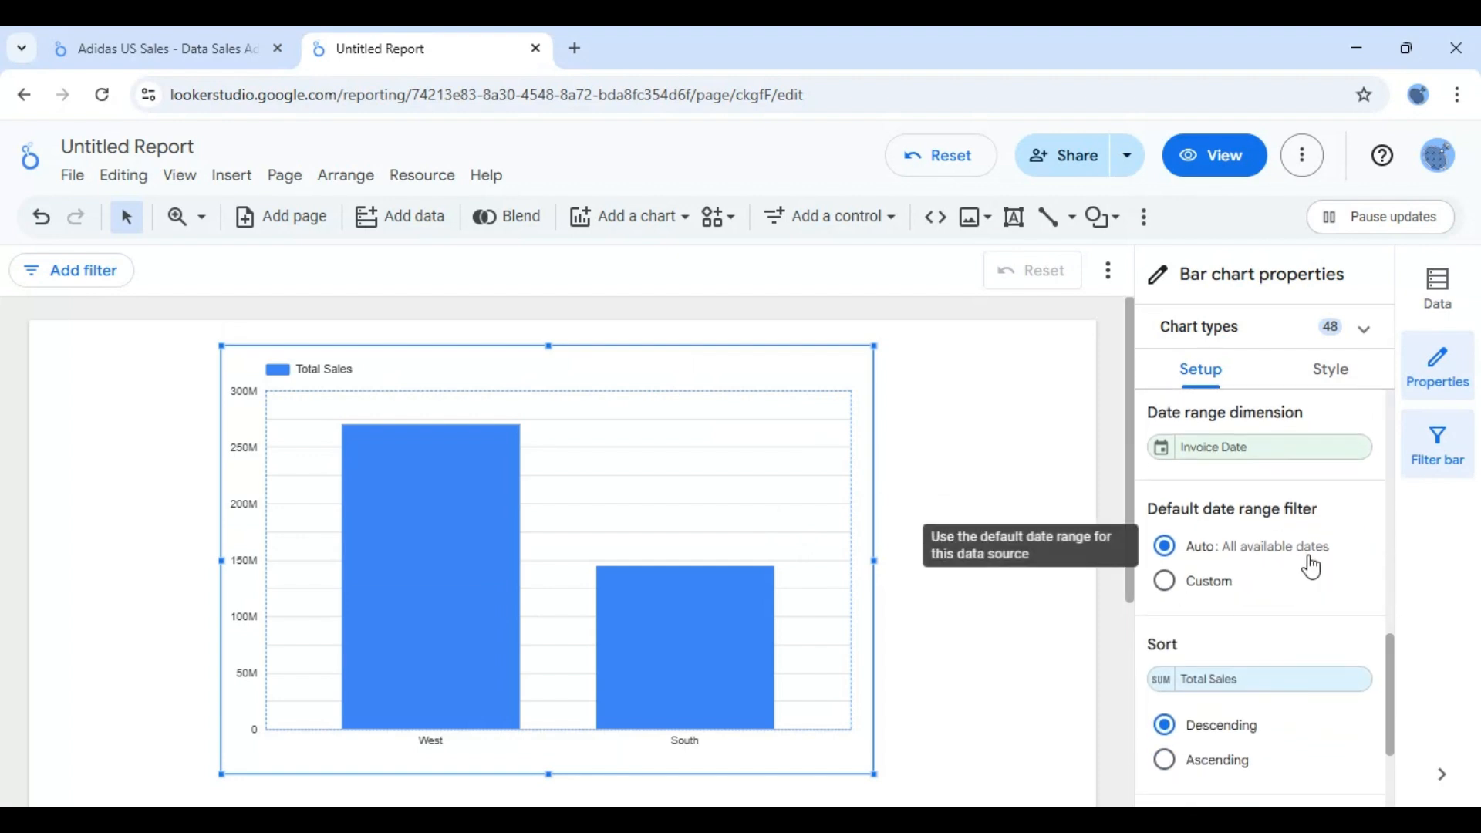
drag(1392, 692, 1393, 716)
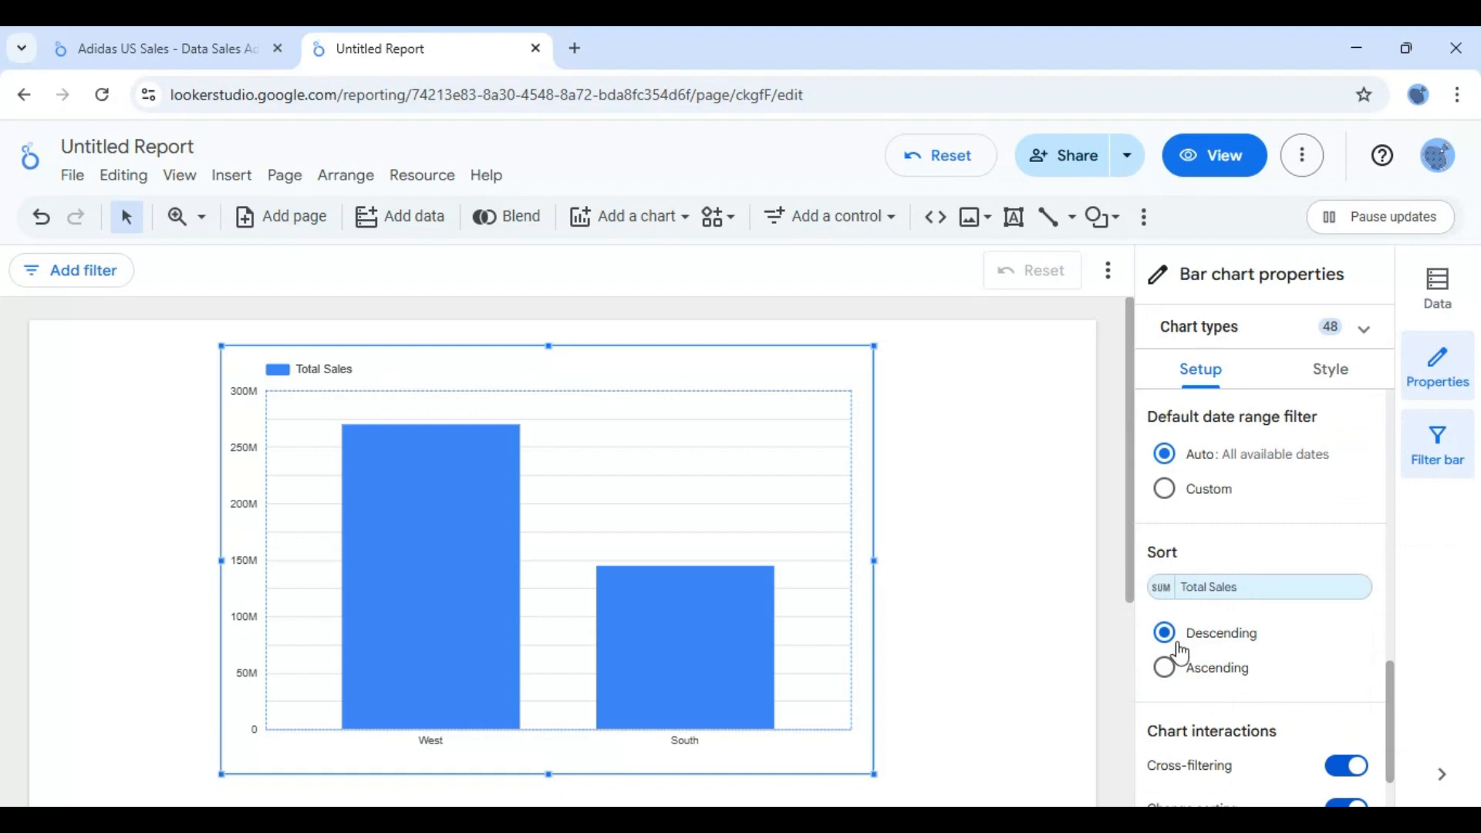
click(1169, 671)
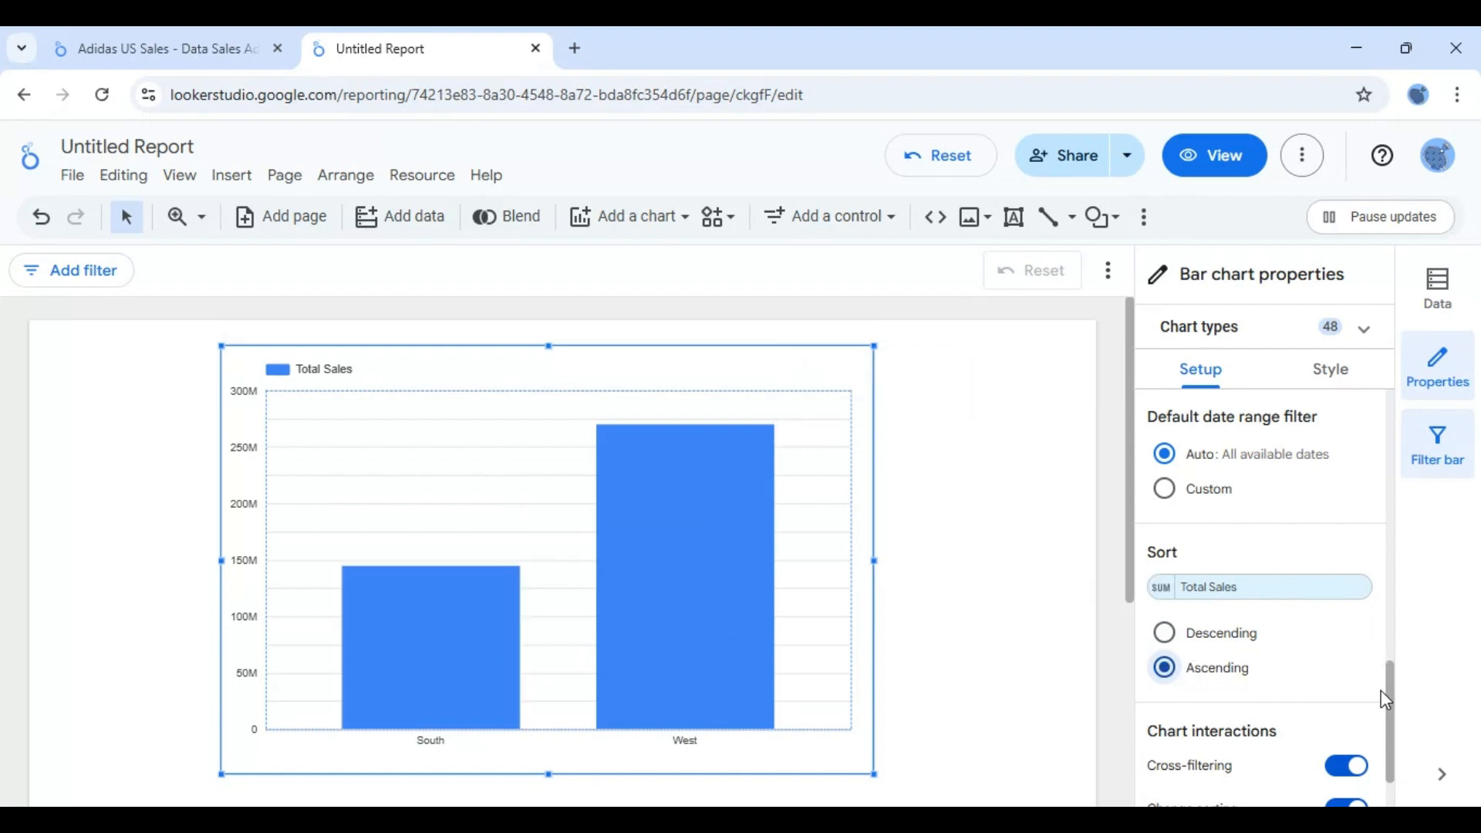
- Remove the Region filter from the bar chart and sort the bars by Total Sales in descending order
drag(1395, 713, 1389, 628)
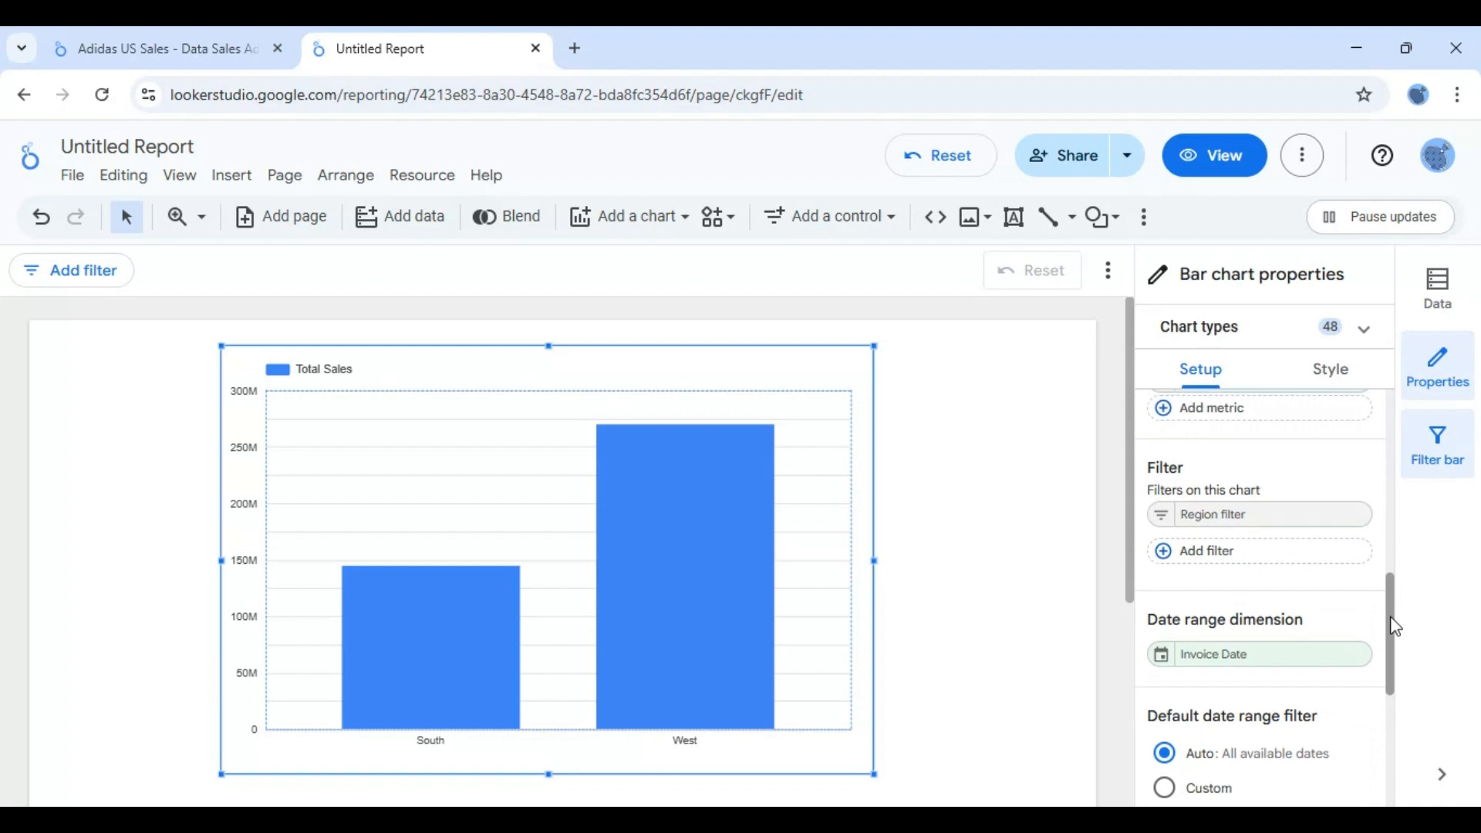
click(1352, 514)
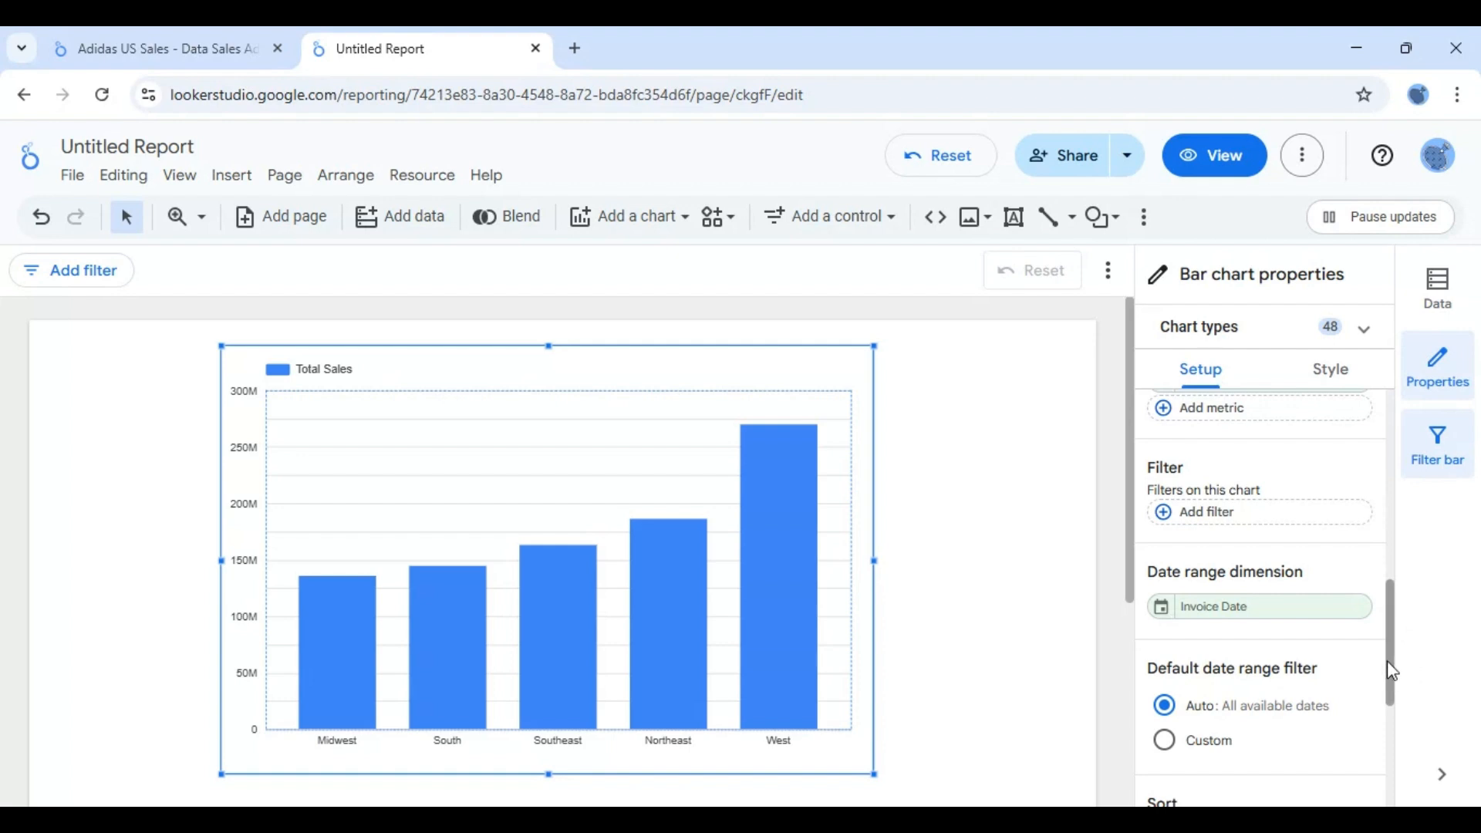
scroll(1387, 663, down, 3)
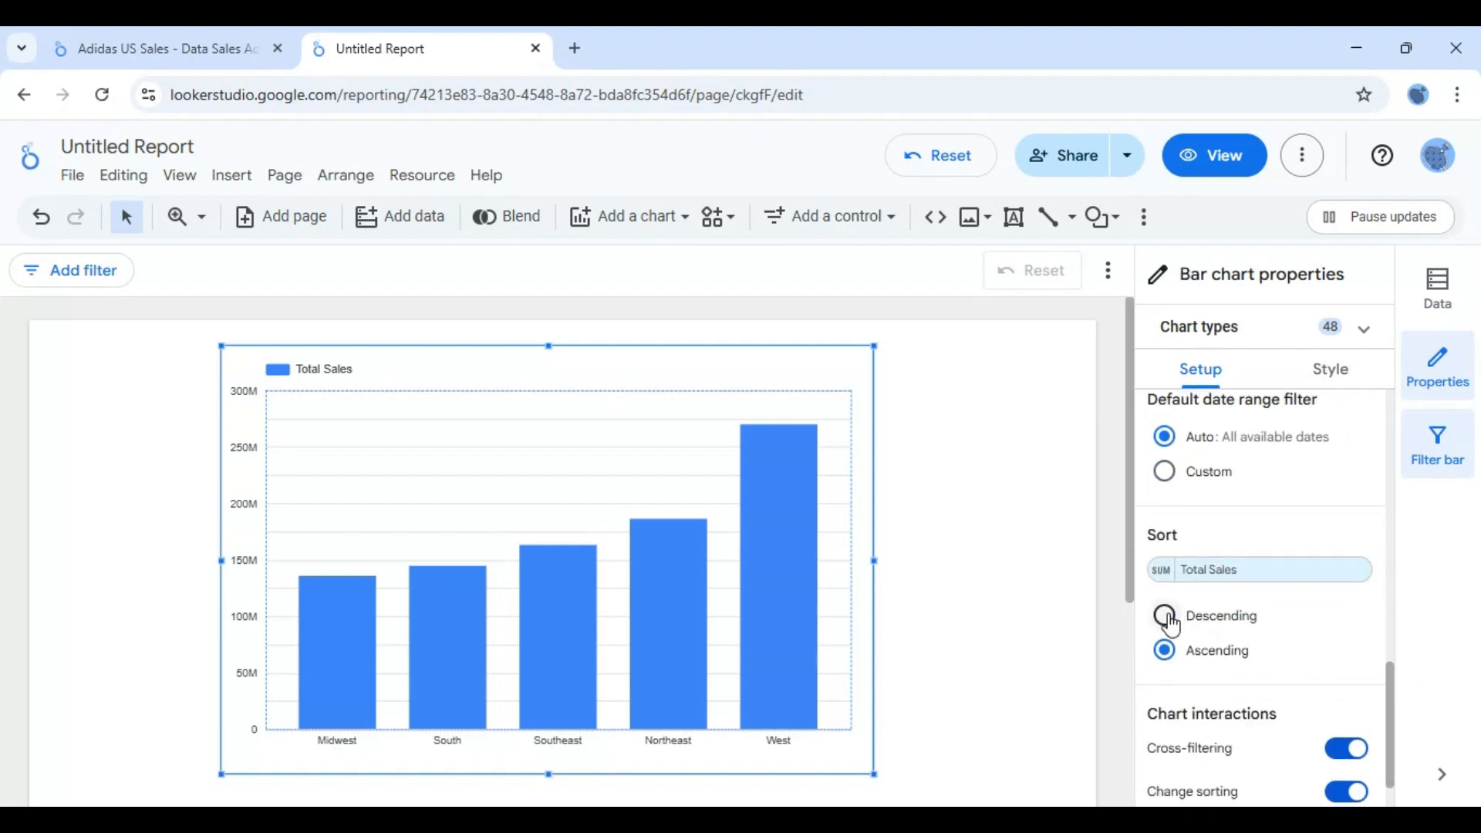
click(1167, 618)
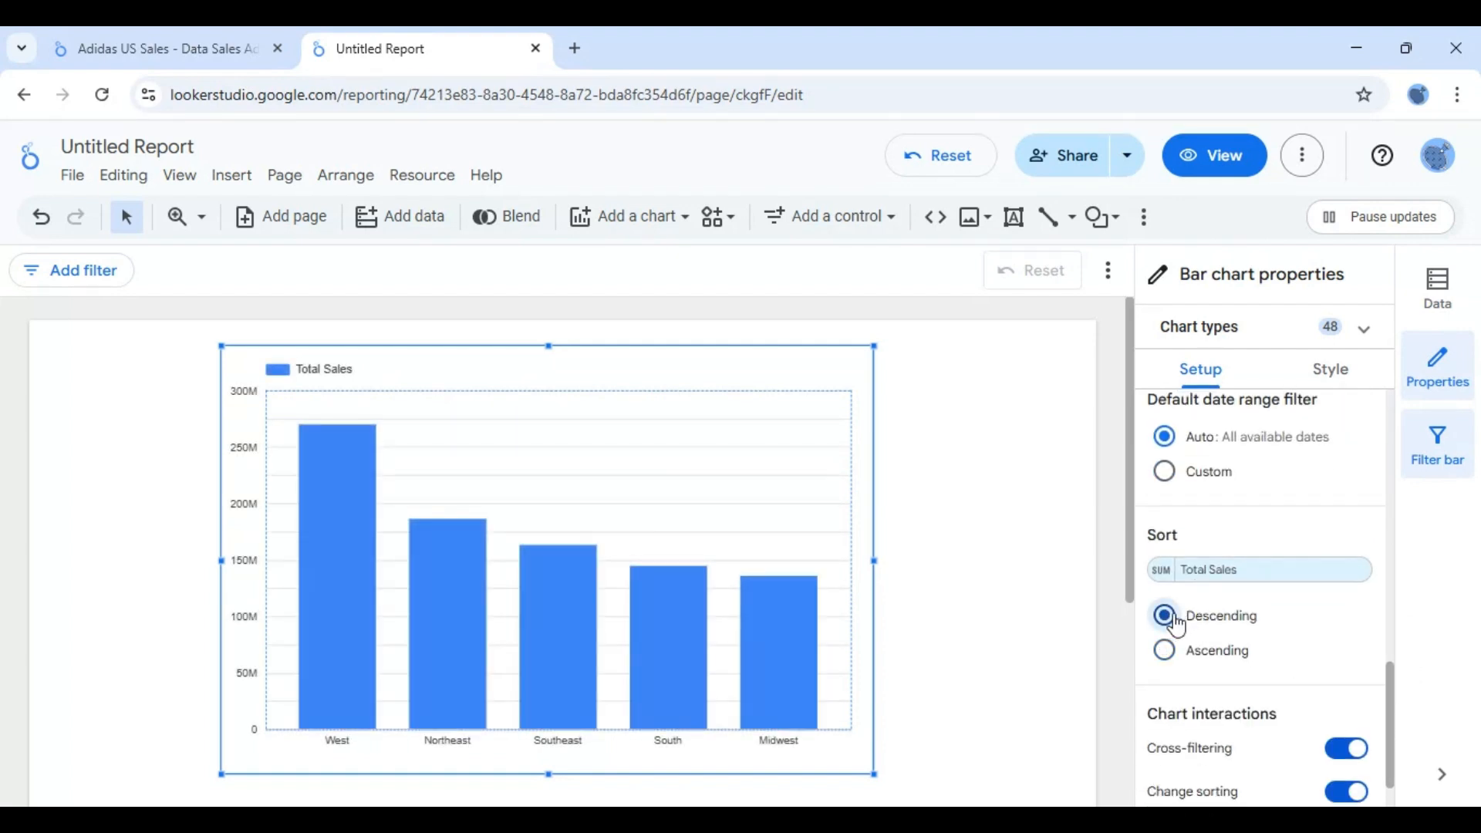
scroll(1396, 732, down, 1)
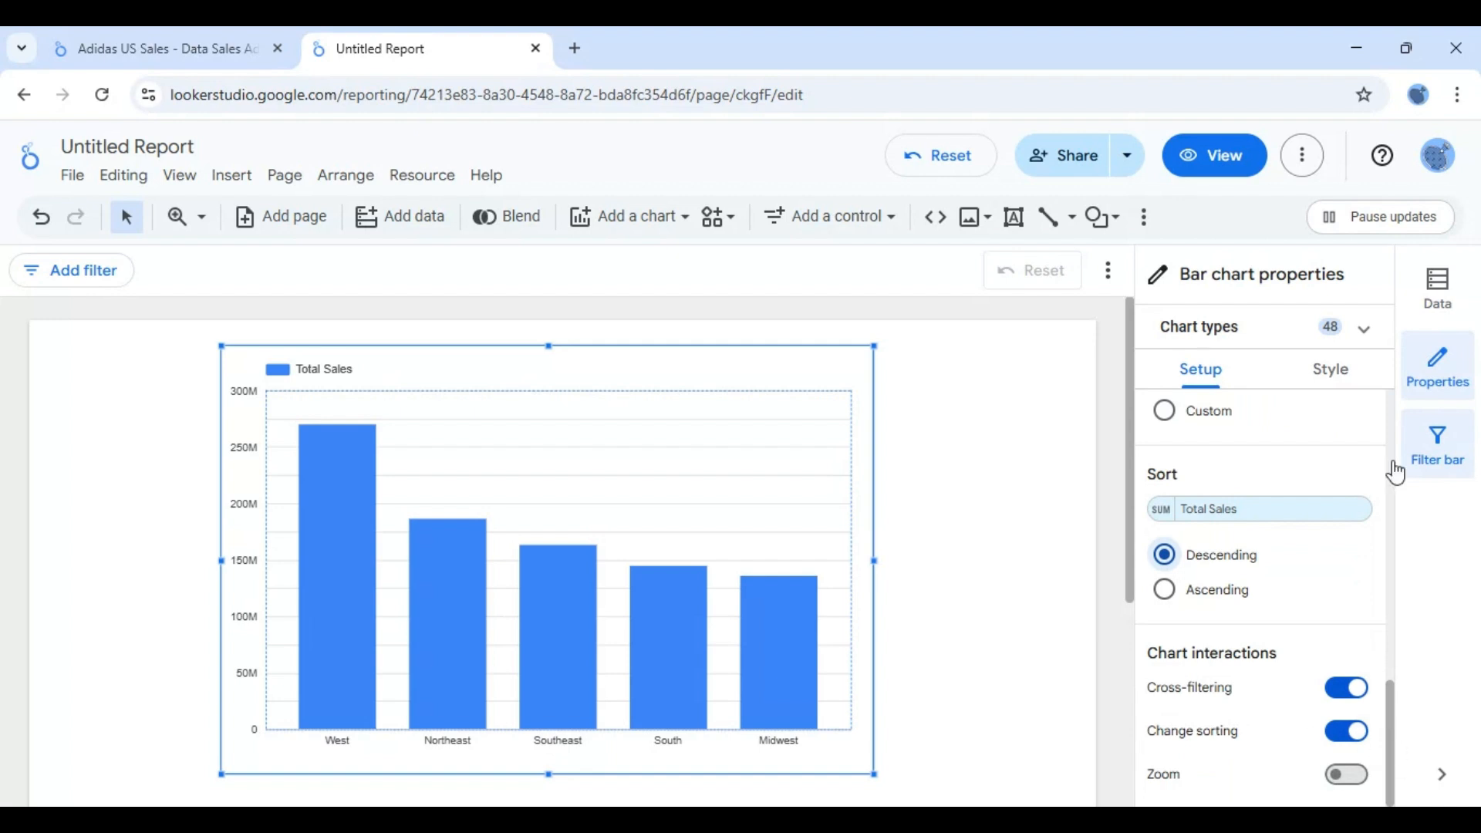
- Show the bar chart's title and set the title's font size to 14px
click(1317, 379)
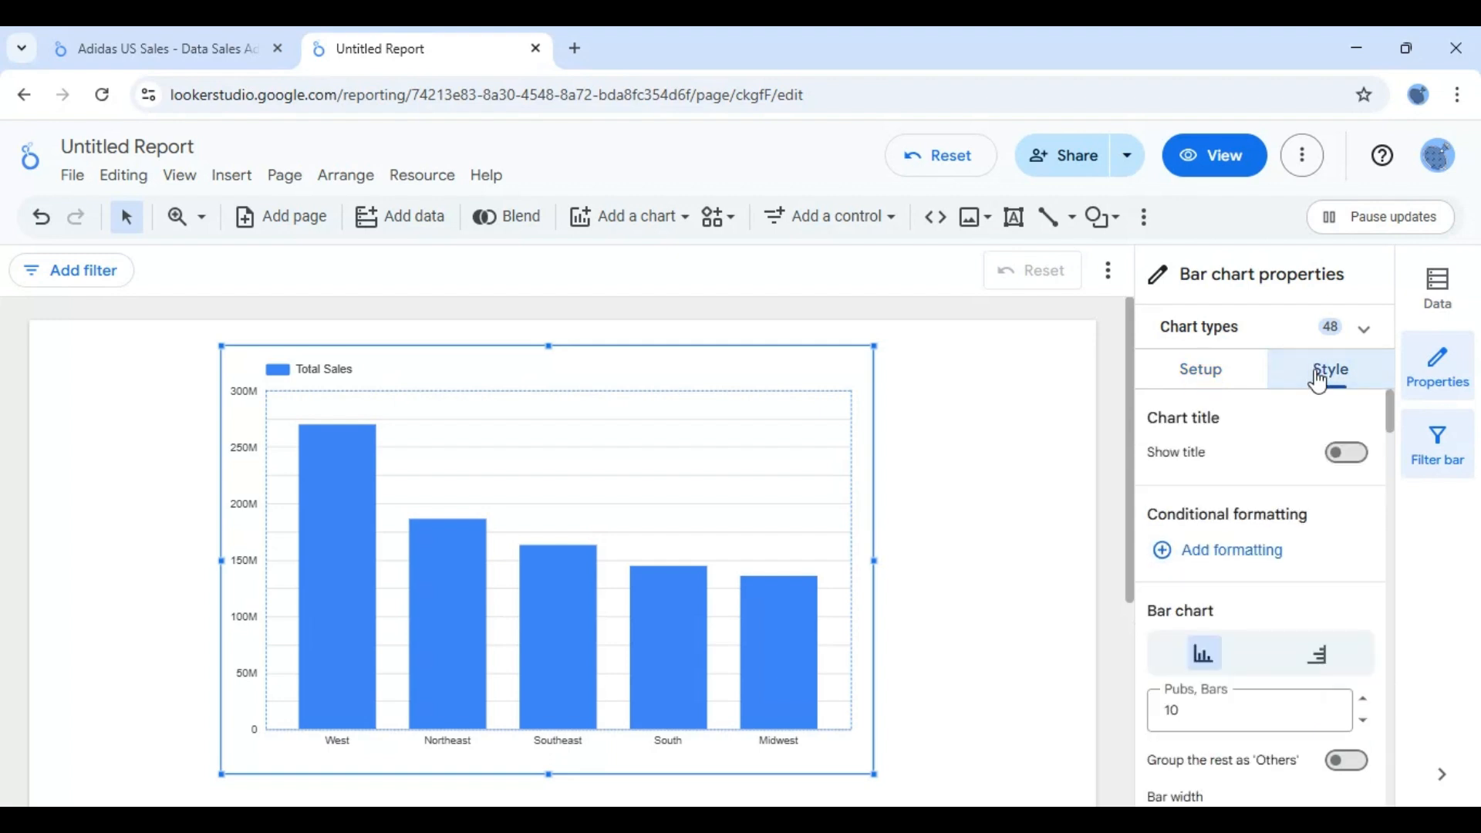
click(1344, 454)
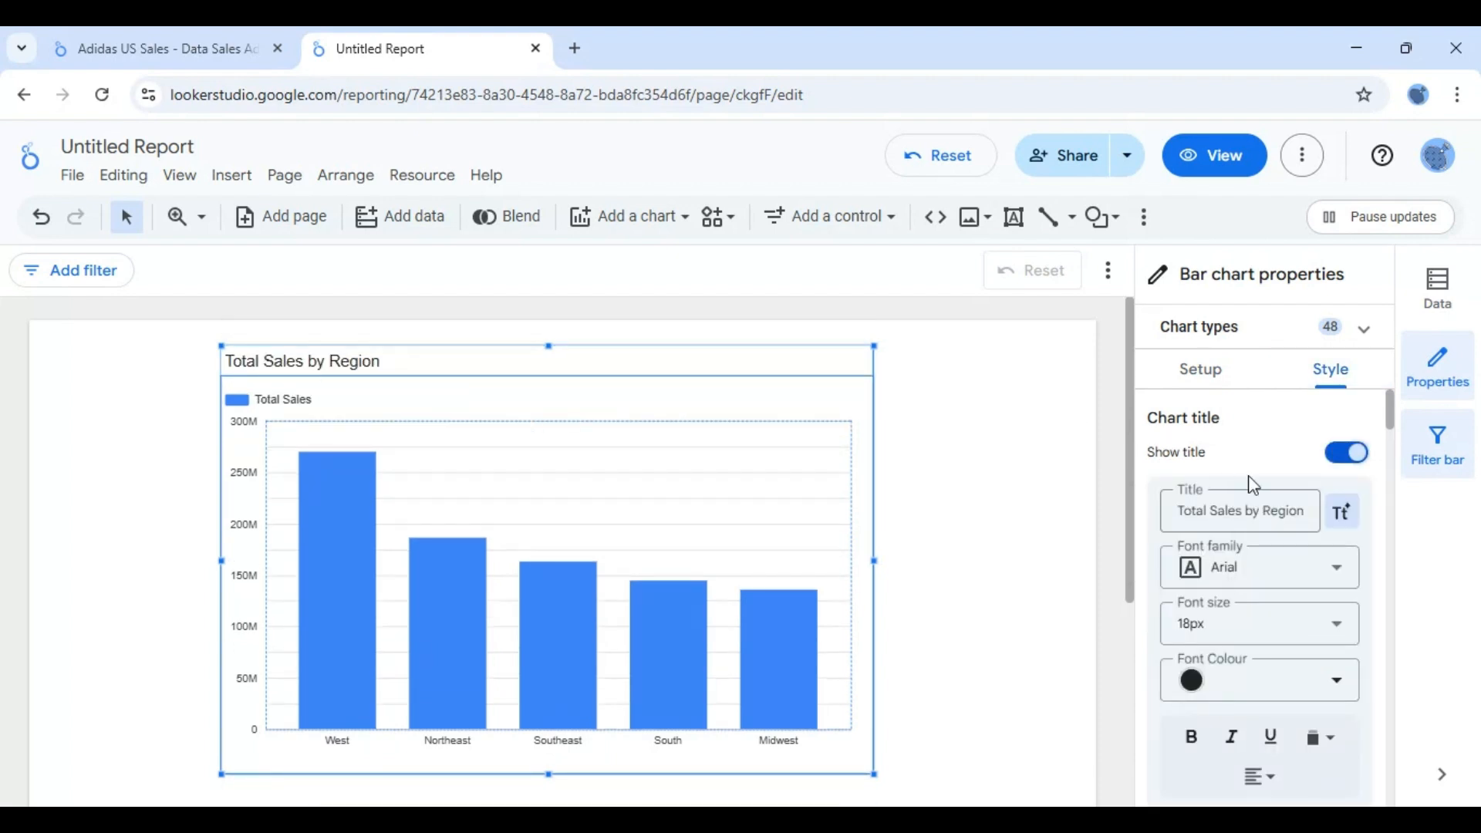
click(1265, 508)
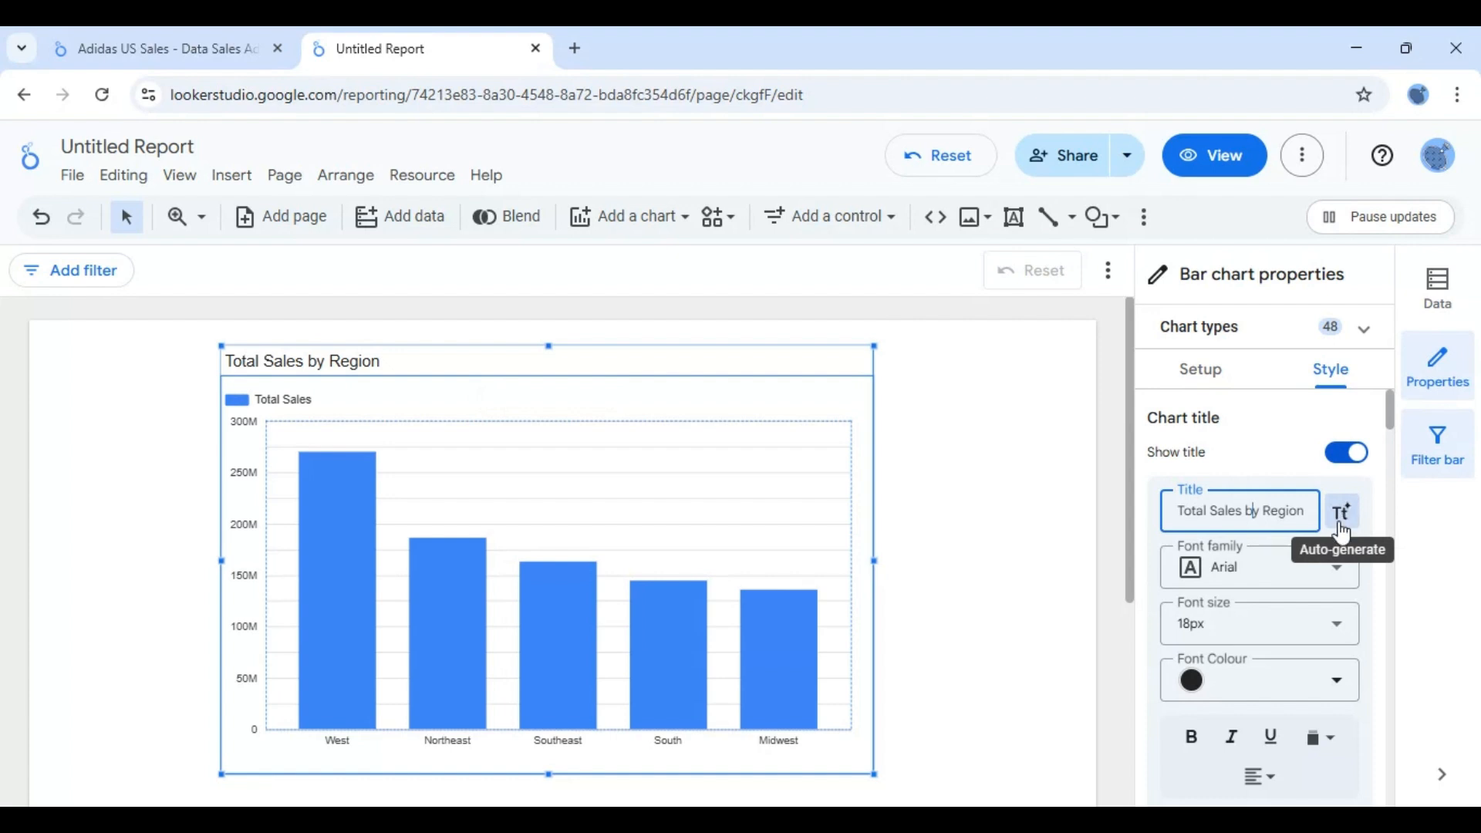
click(1326, 626)
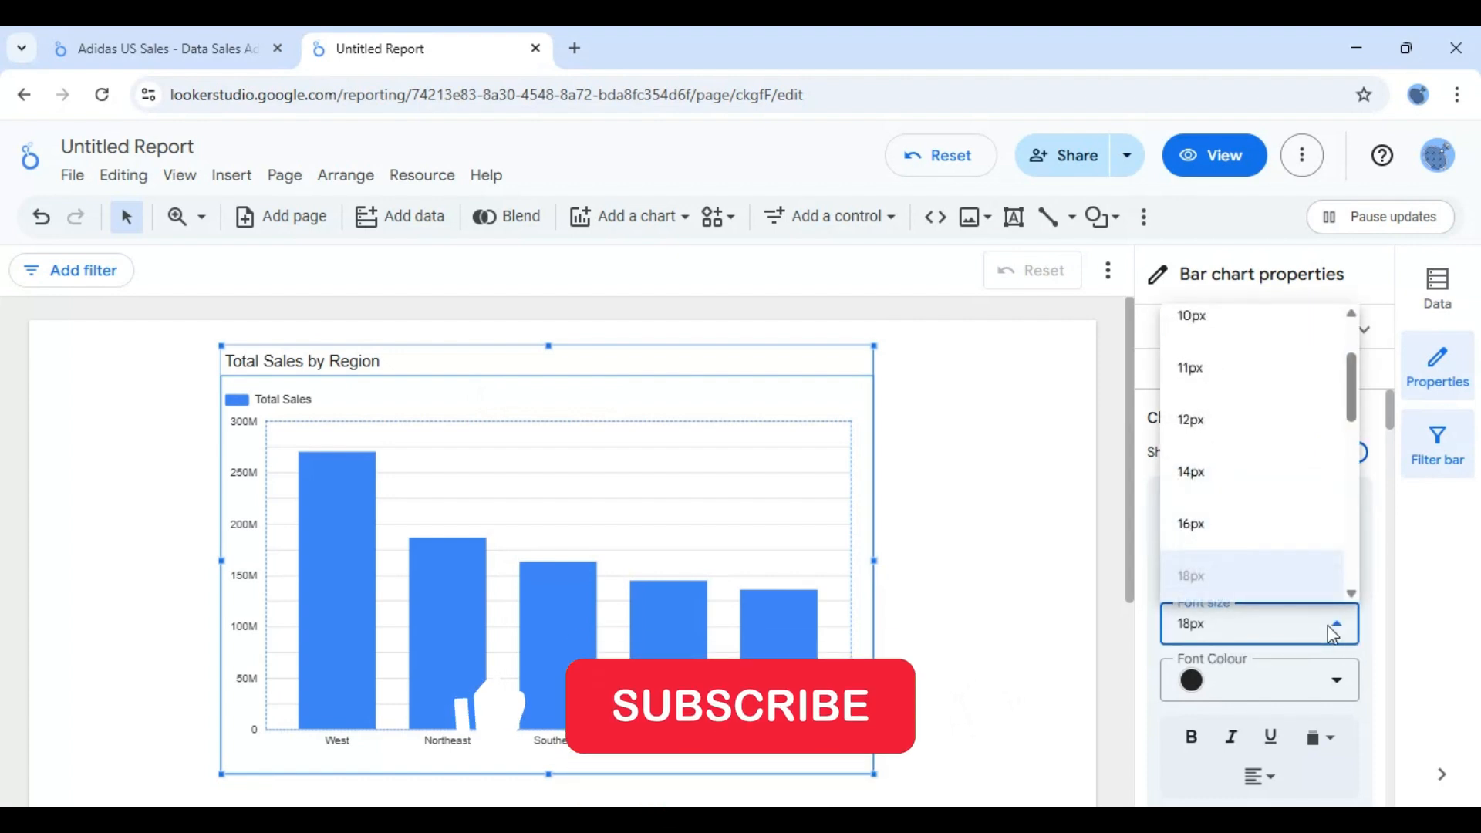
click(1201, 480)
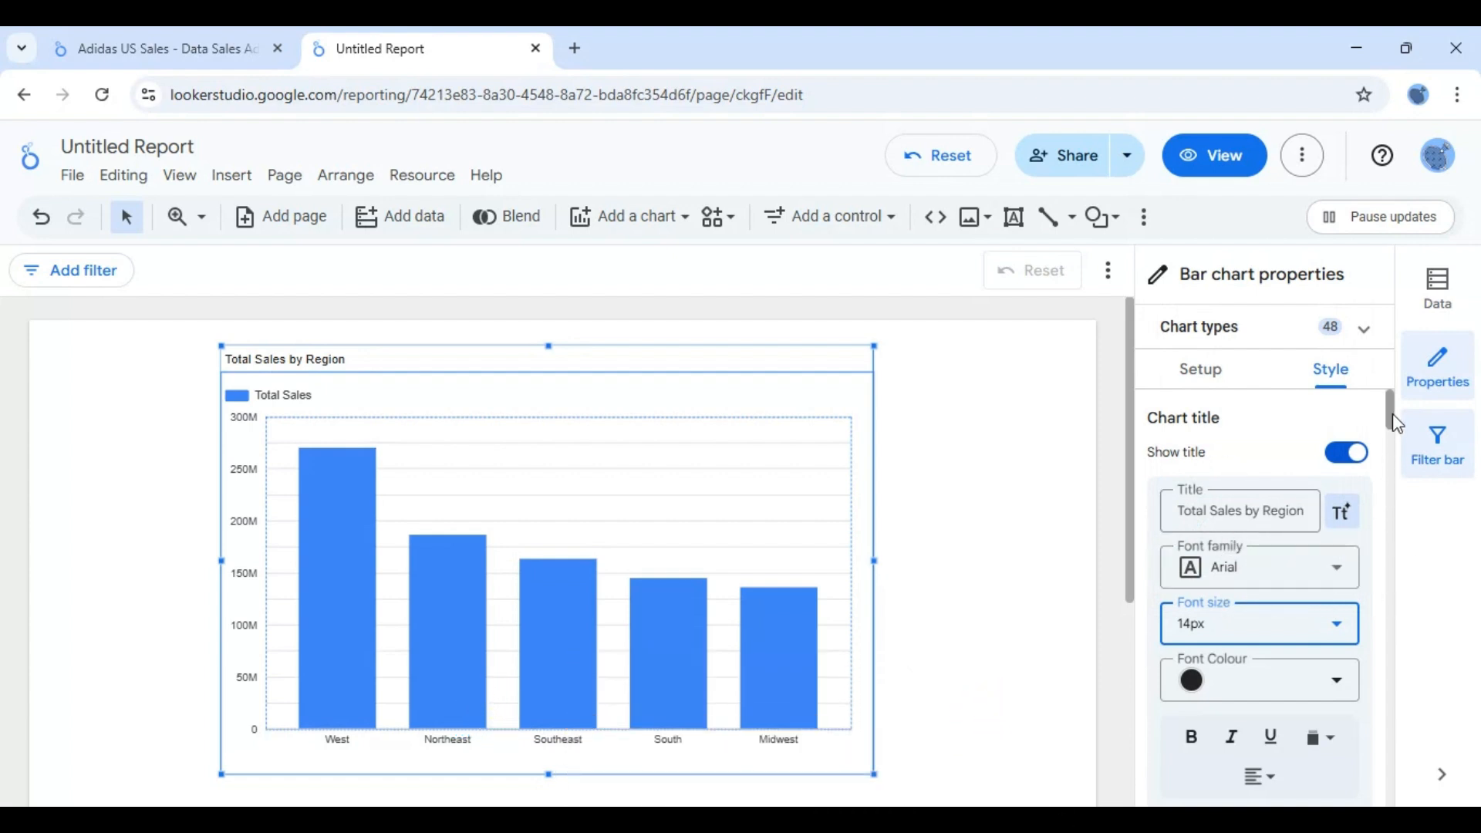
- Centre the chart title horizontally above the bar chart
scroll(1396, 423, down, 2)
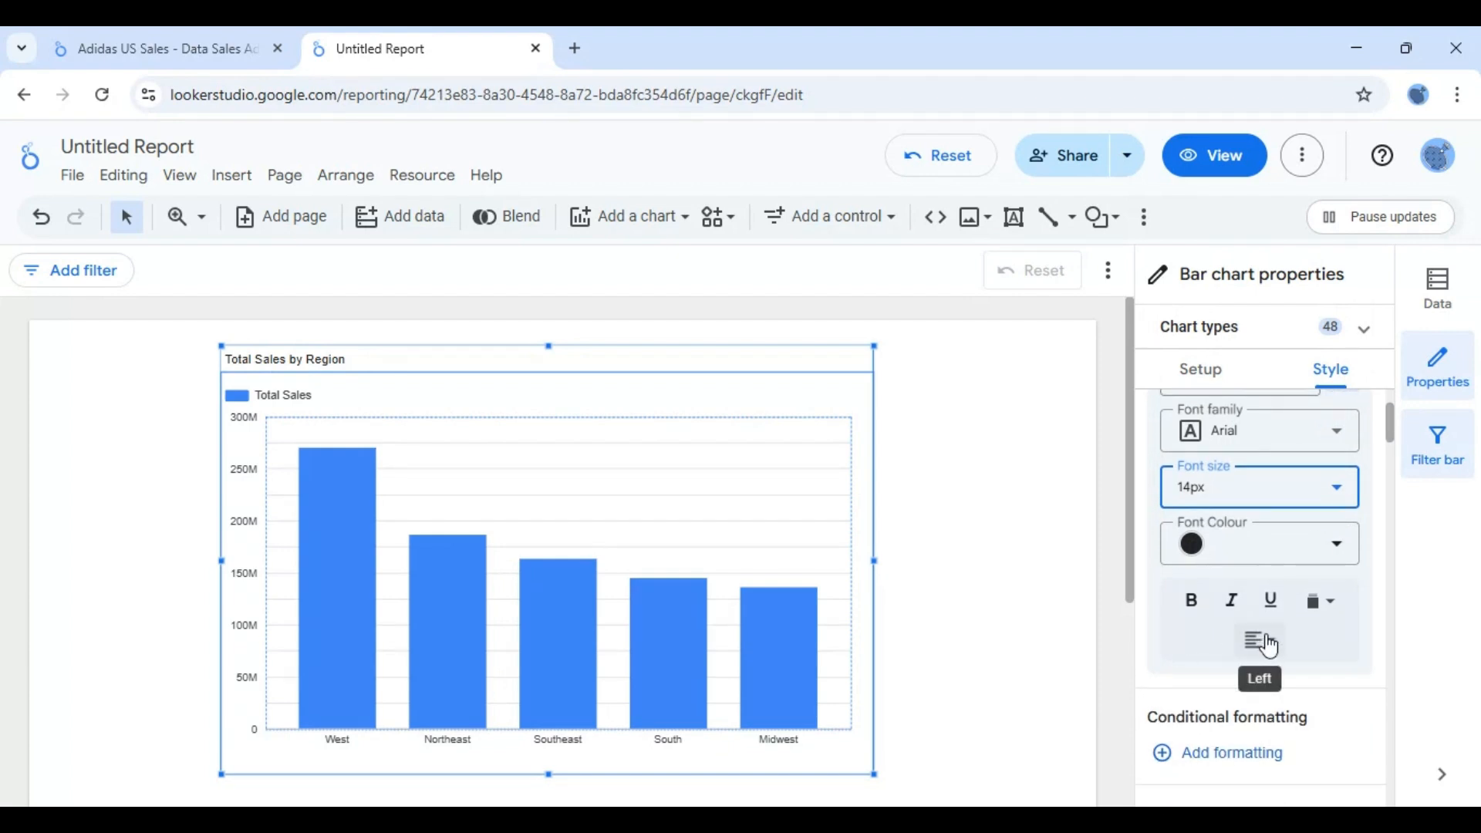
click(1260, 642)
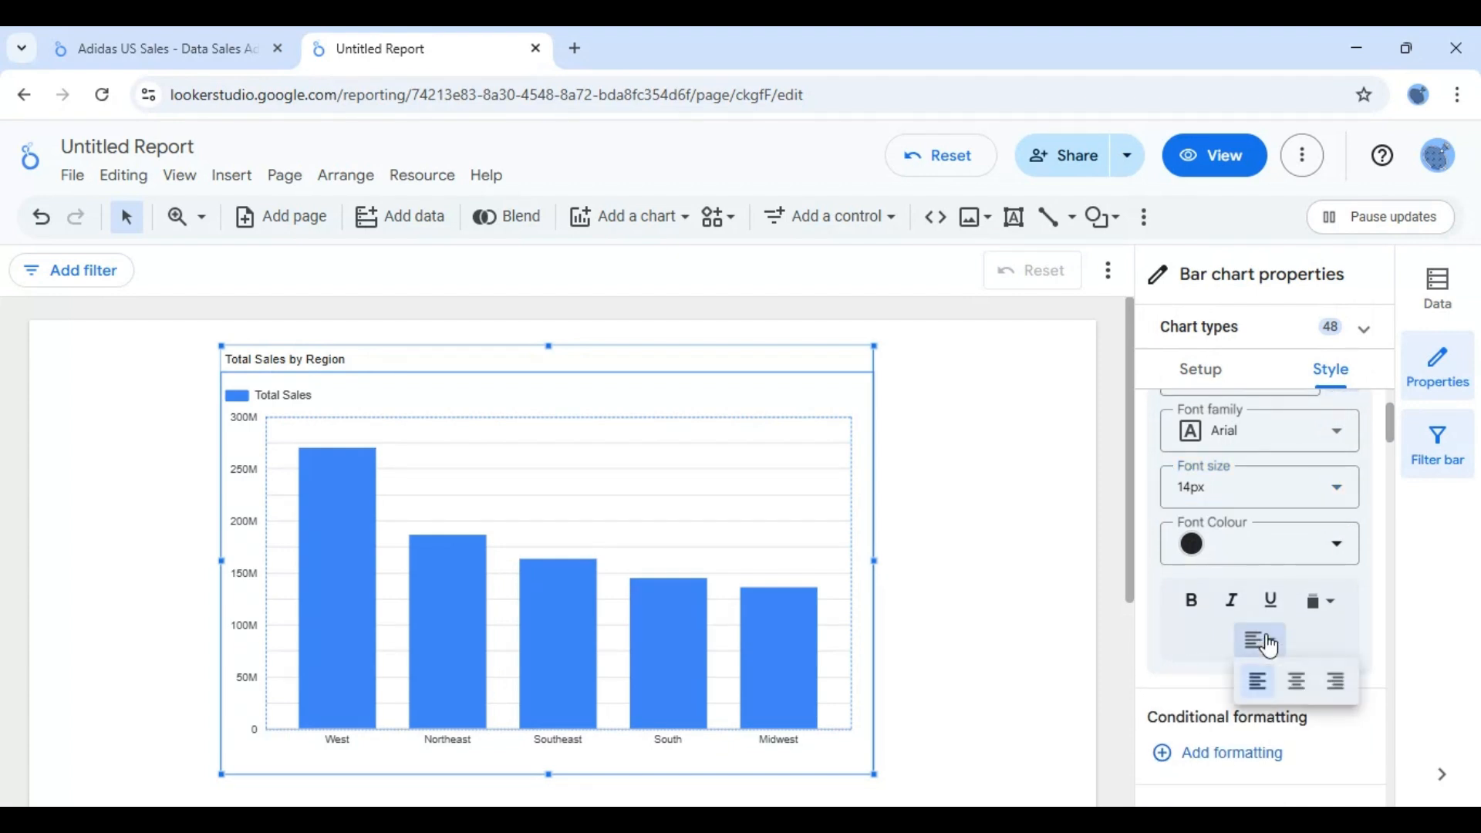
click(1297, 680)
- Try orange as the chart title's font colour, and set it to black instead
click(1186, 531)
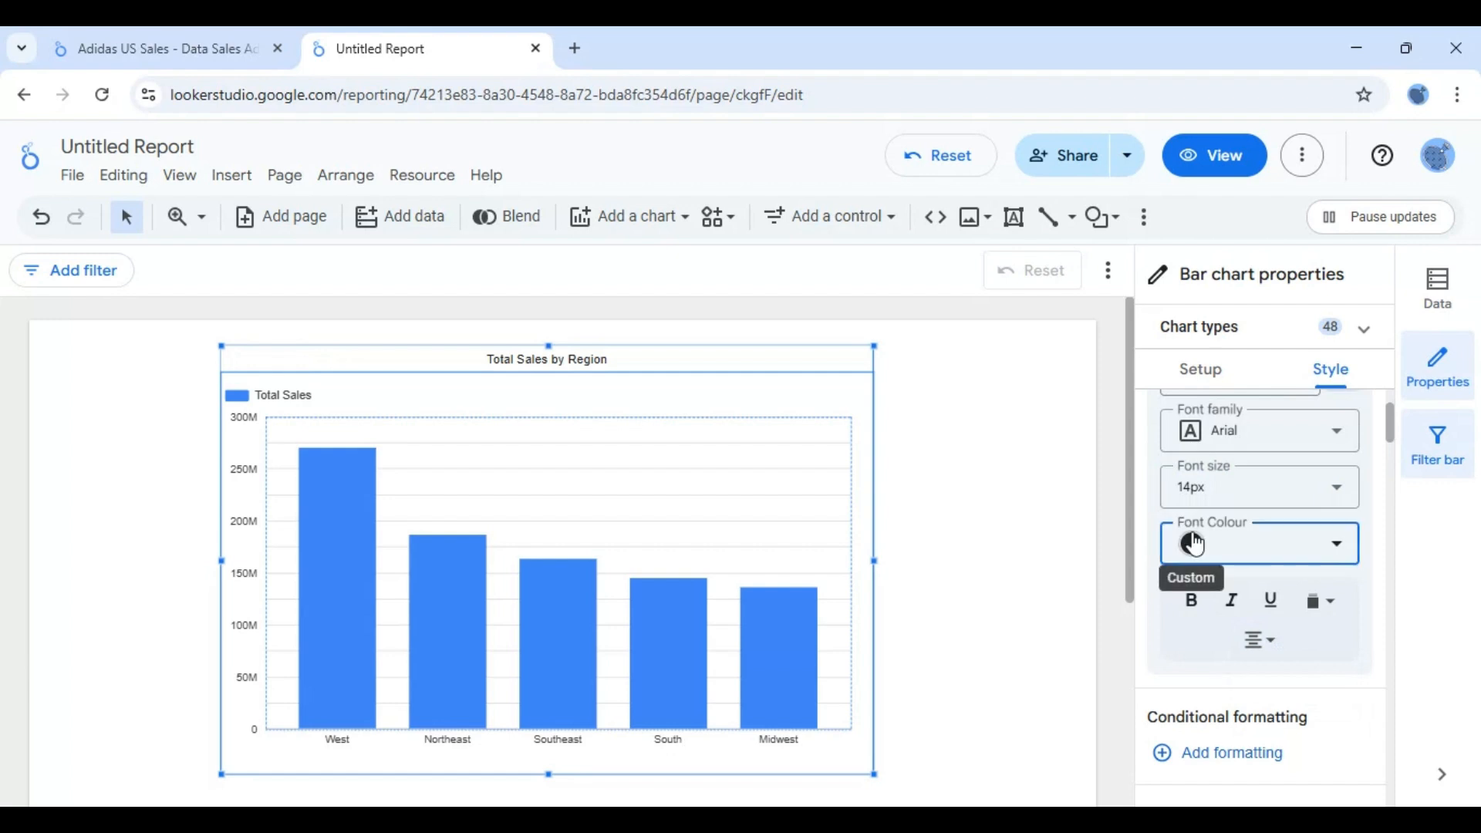
click(921, 511)
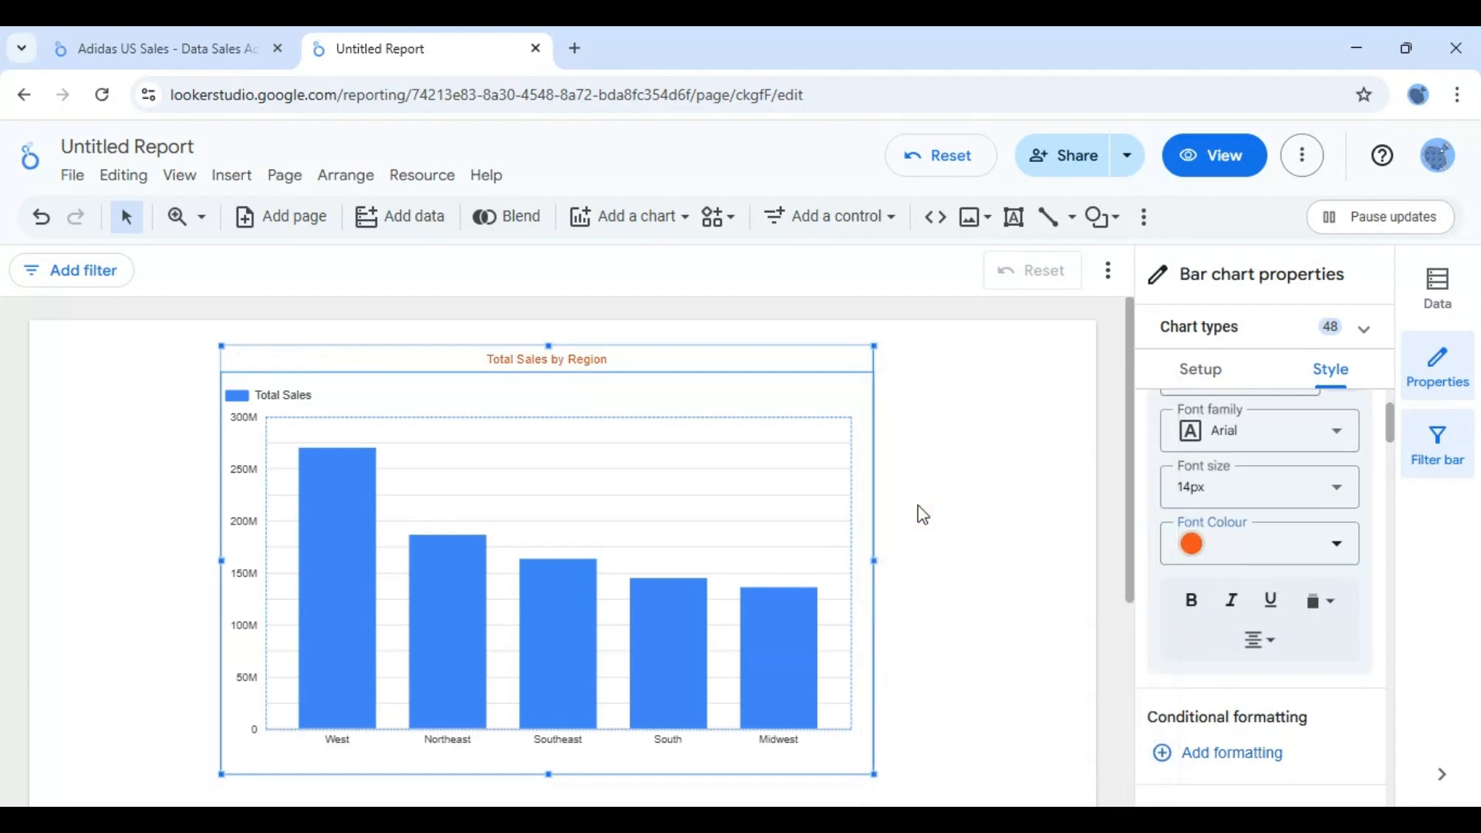
click(1201, 551)
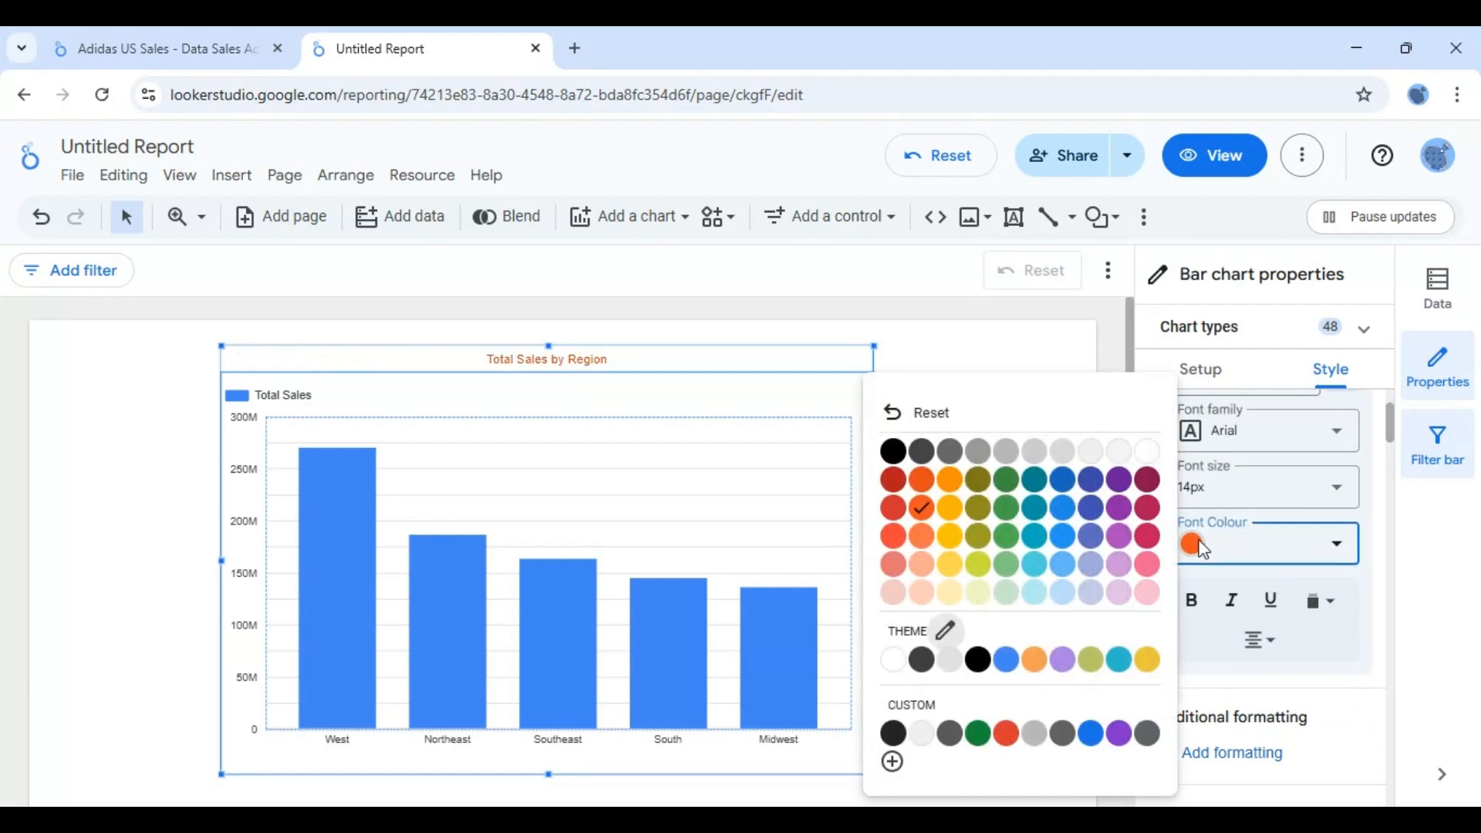
click(895, 446)
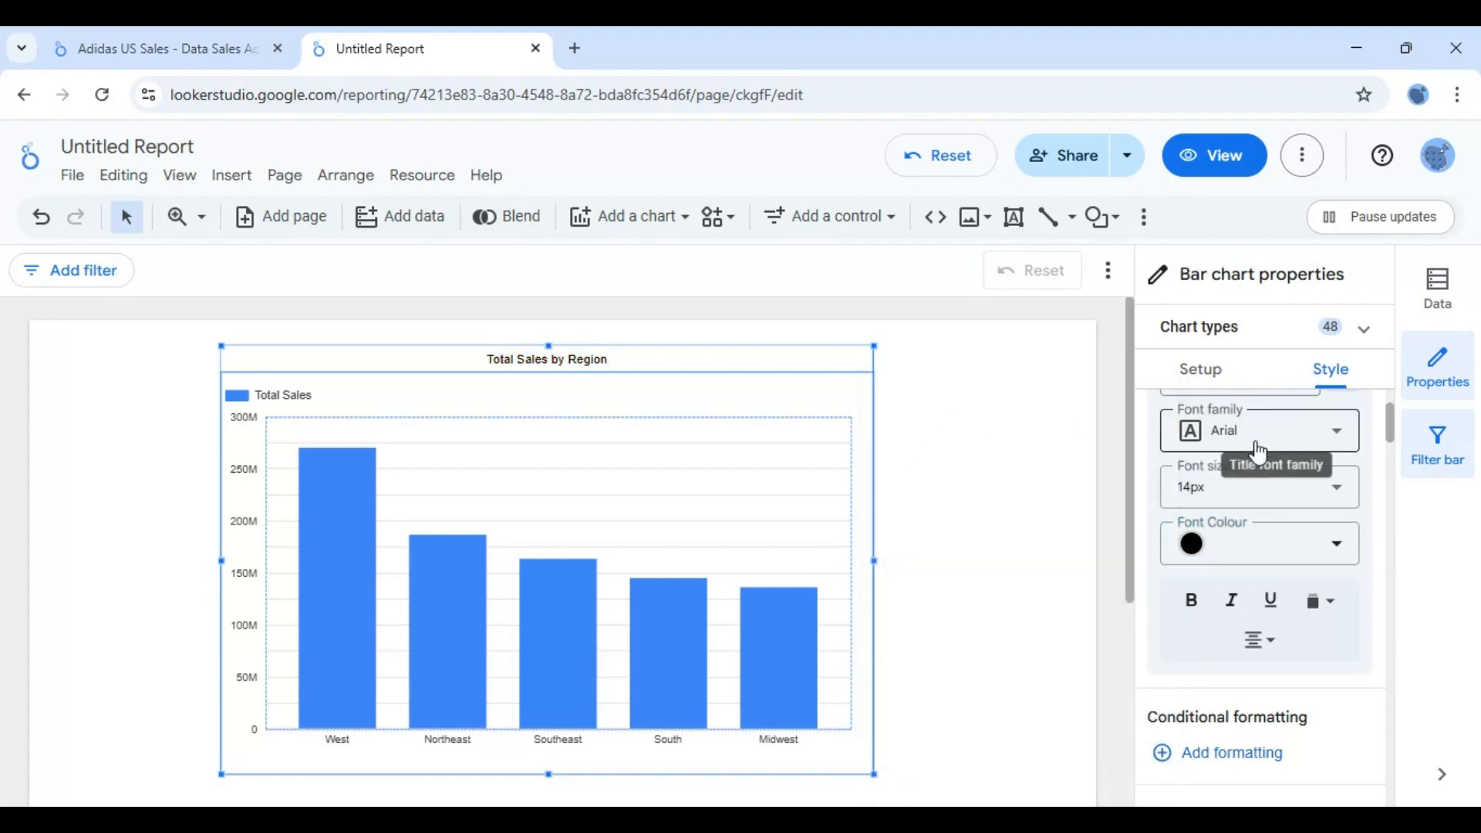
- Enlarge the chart title's font size to 20px
click(1253, 479)
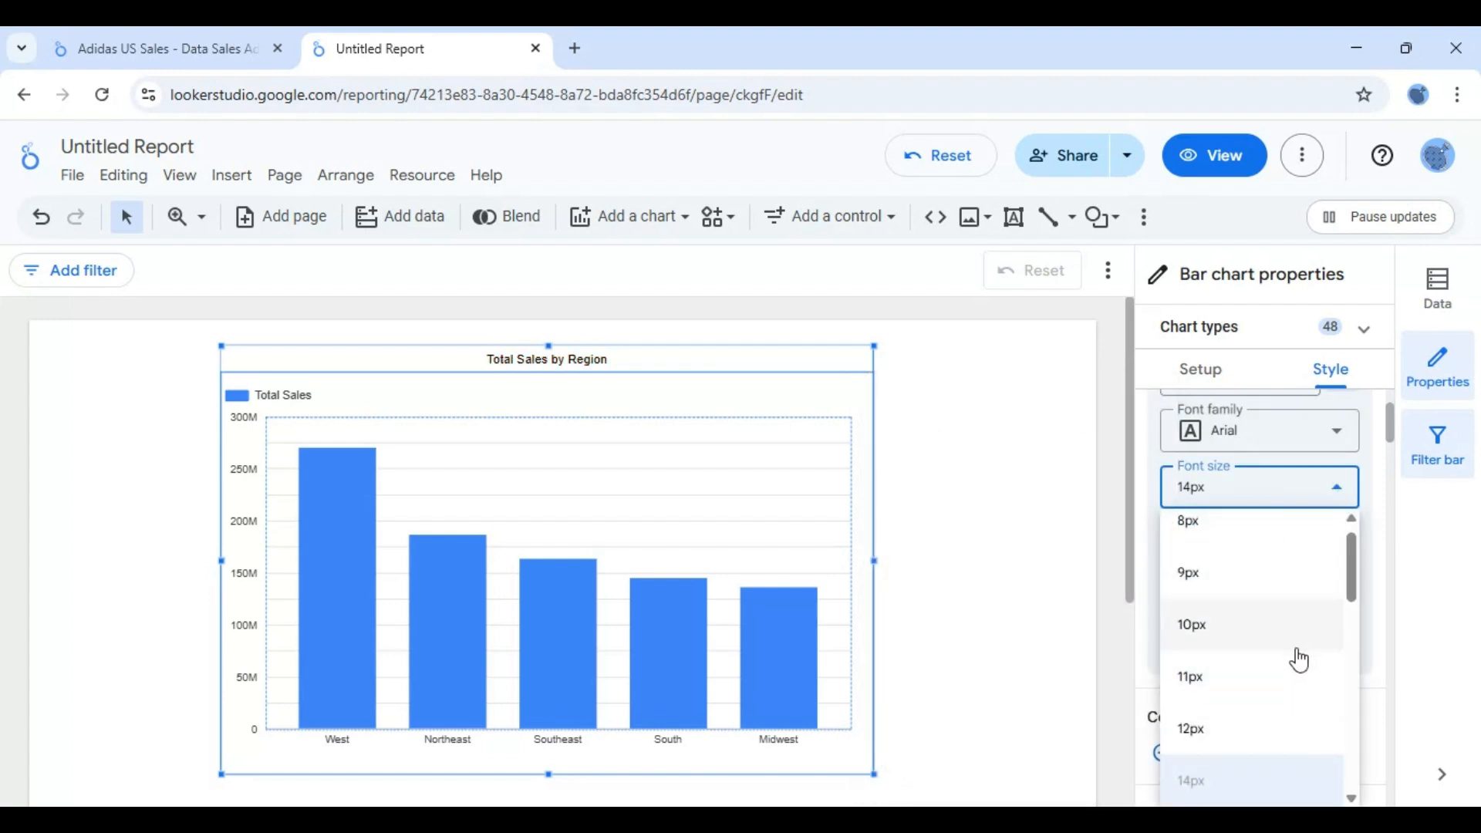
scroll(1348, 593, down, 3)
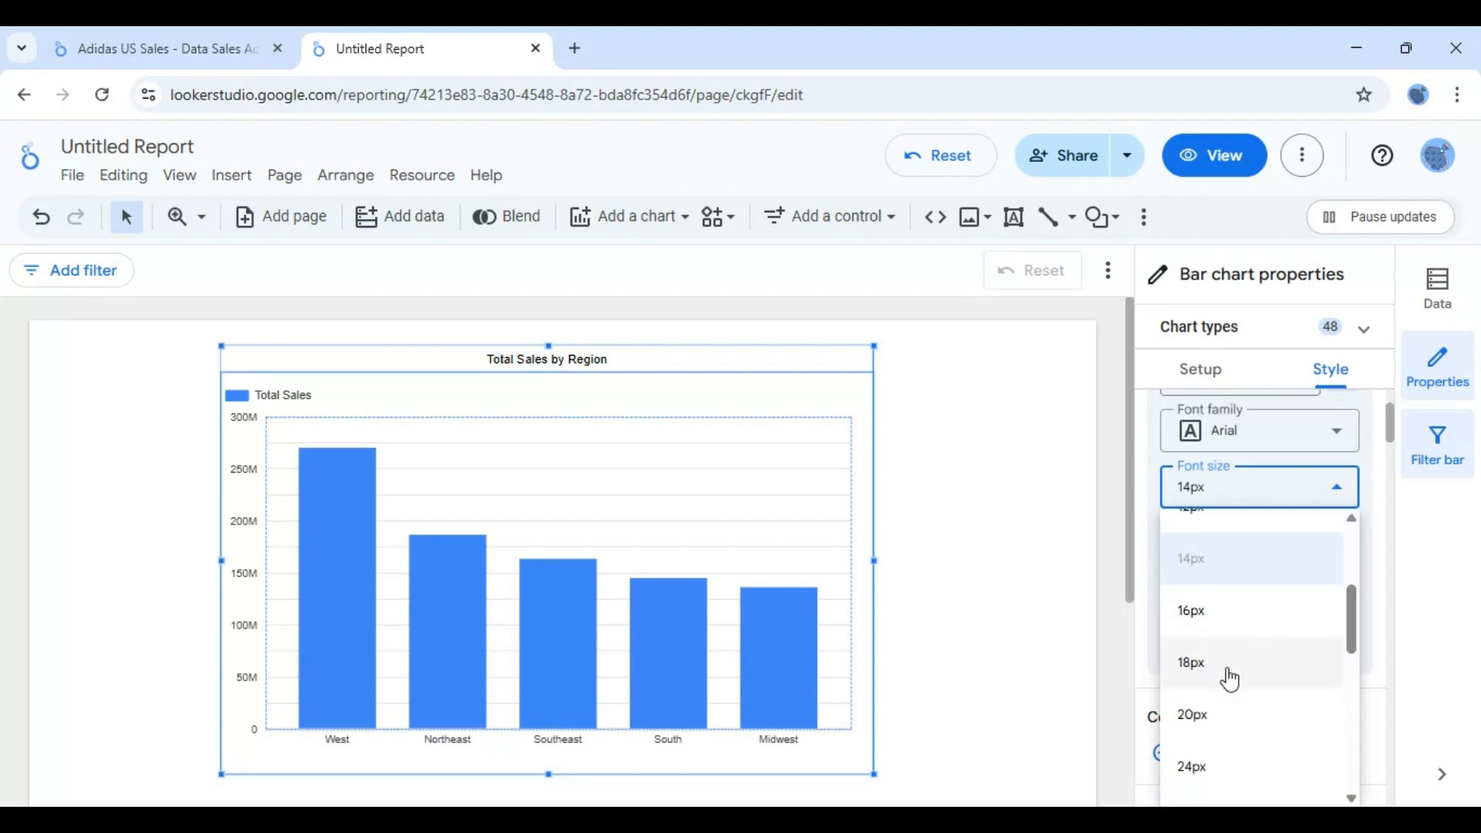
click(1192, 711)
click(1412, 571)
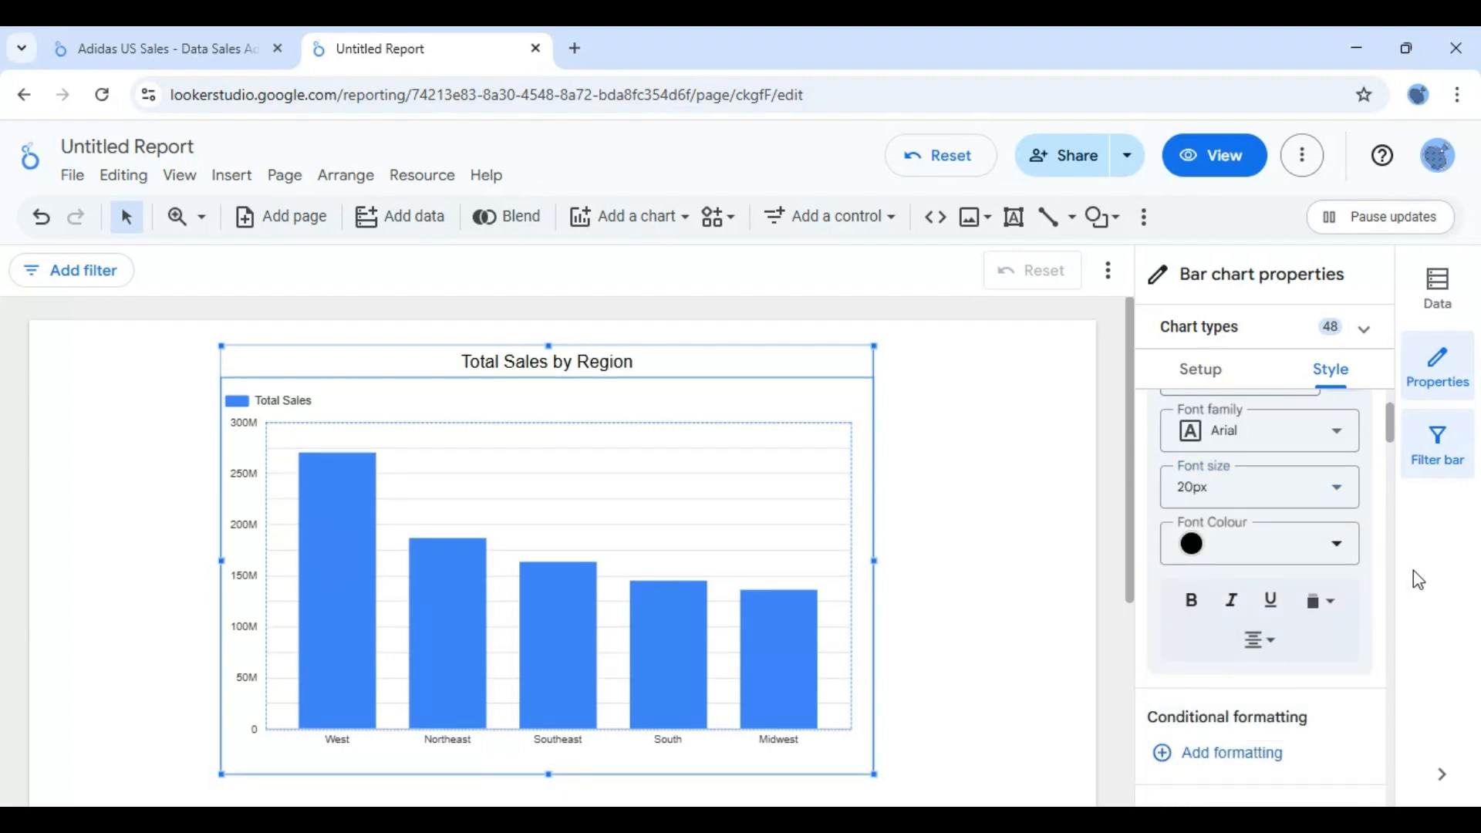
- Try the horizontal bar orientation on the chart and switch it back to vertical
mouse_move(1391, 432)
mouse_down()
mouse_move(1387, 409)
mouse_move(1387, 453)
mouse_up()
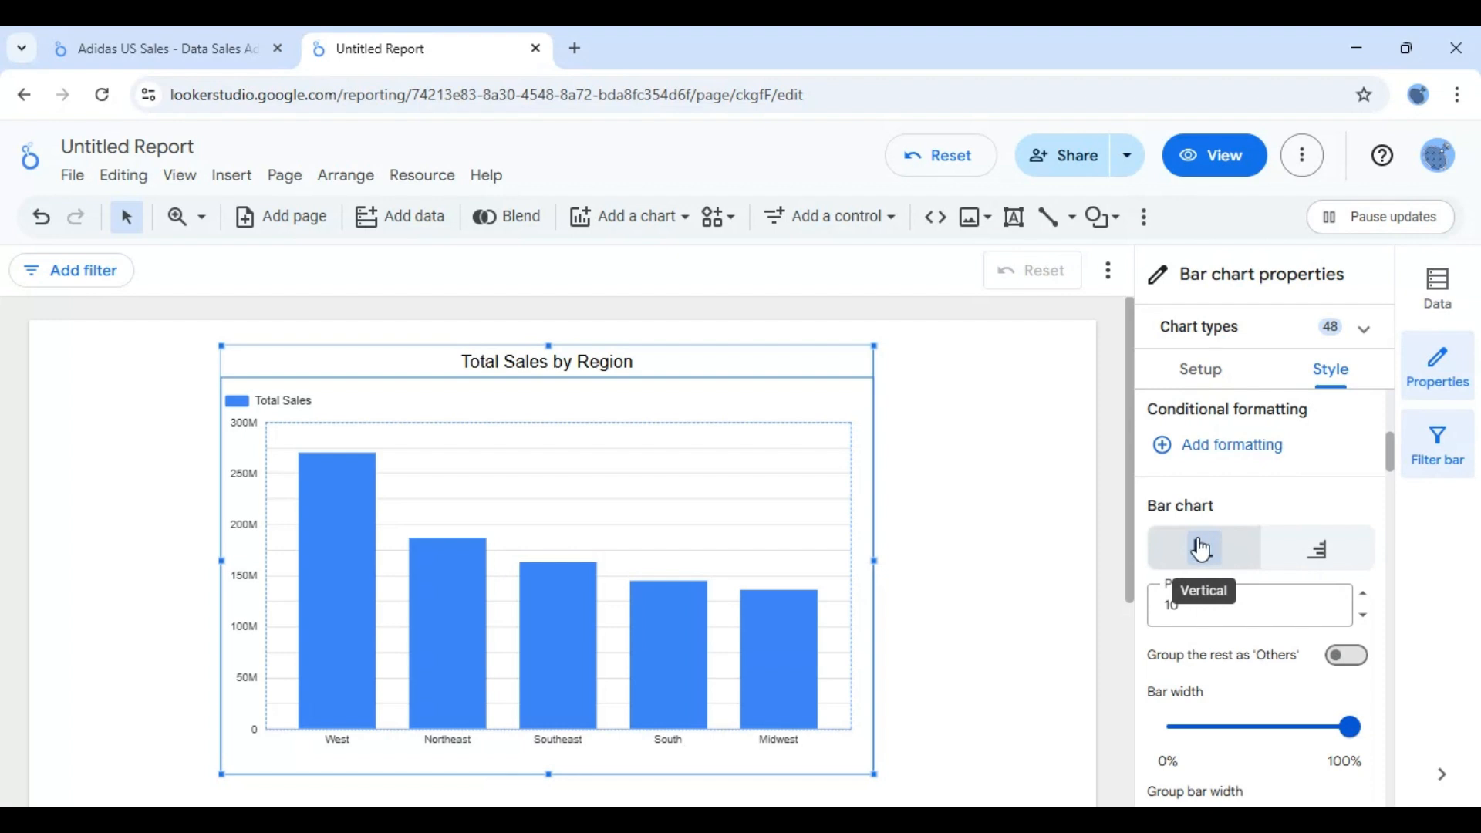
click(1320, 561)
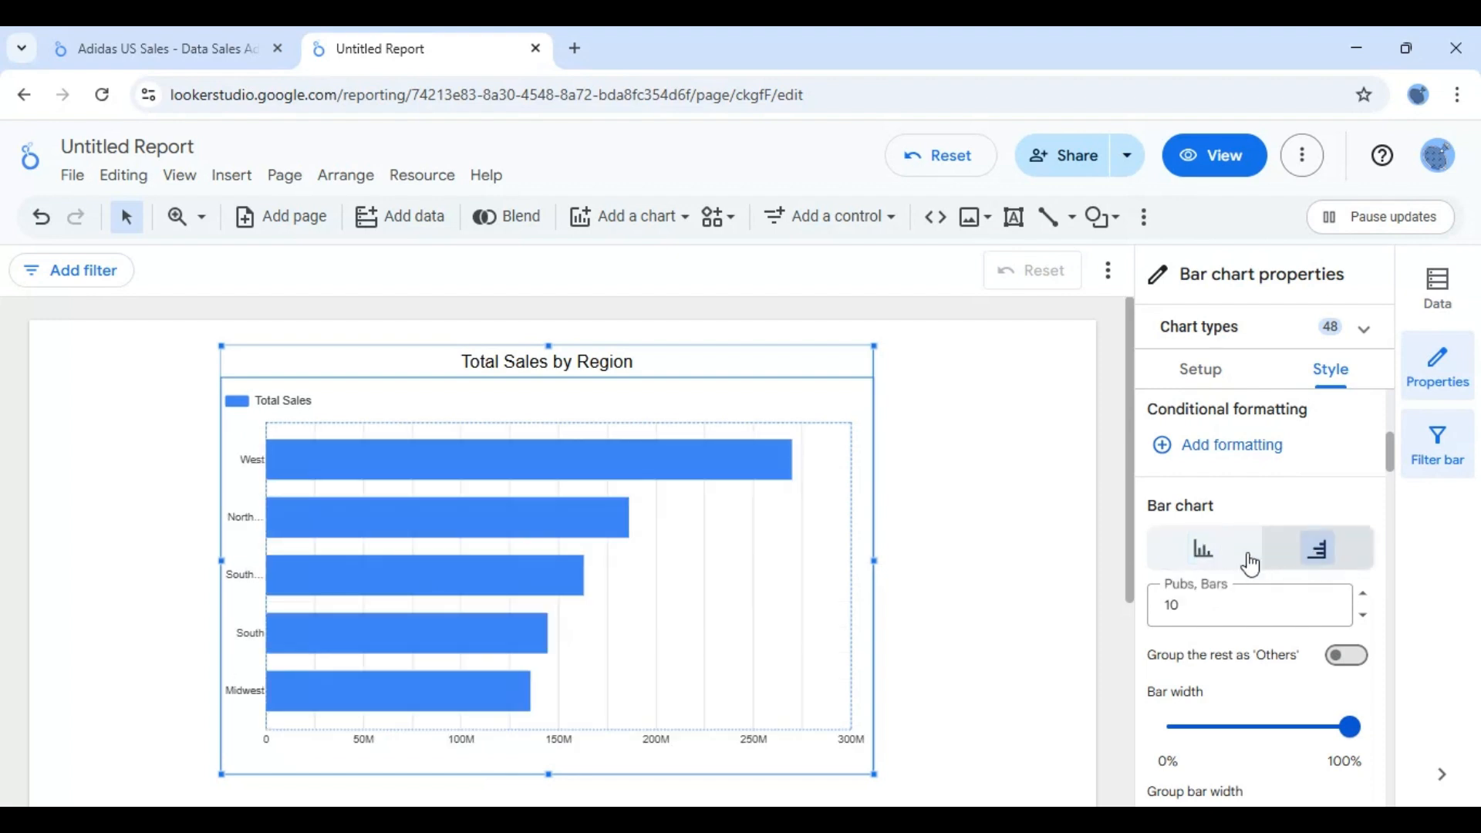
click(1201, 549)
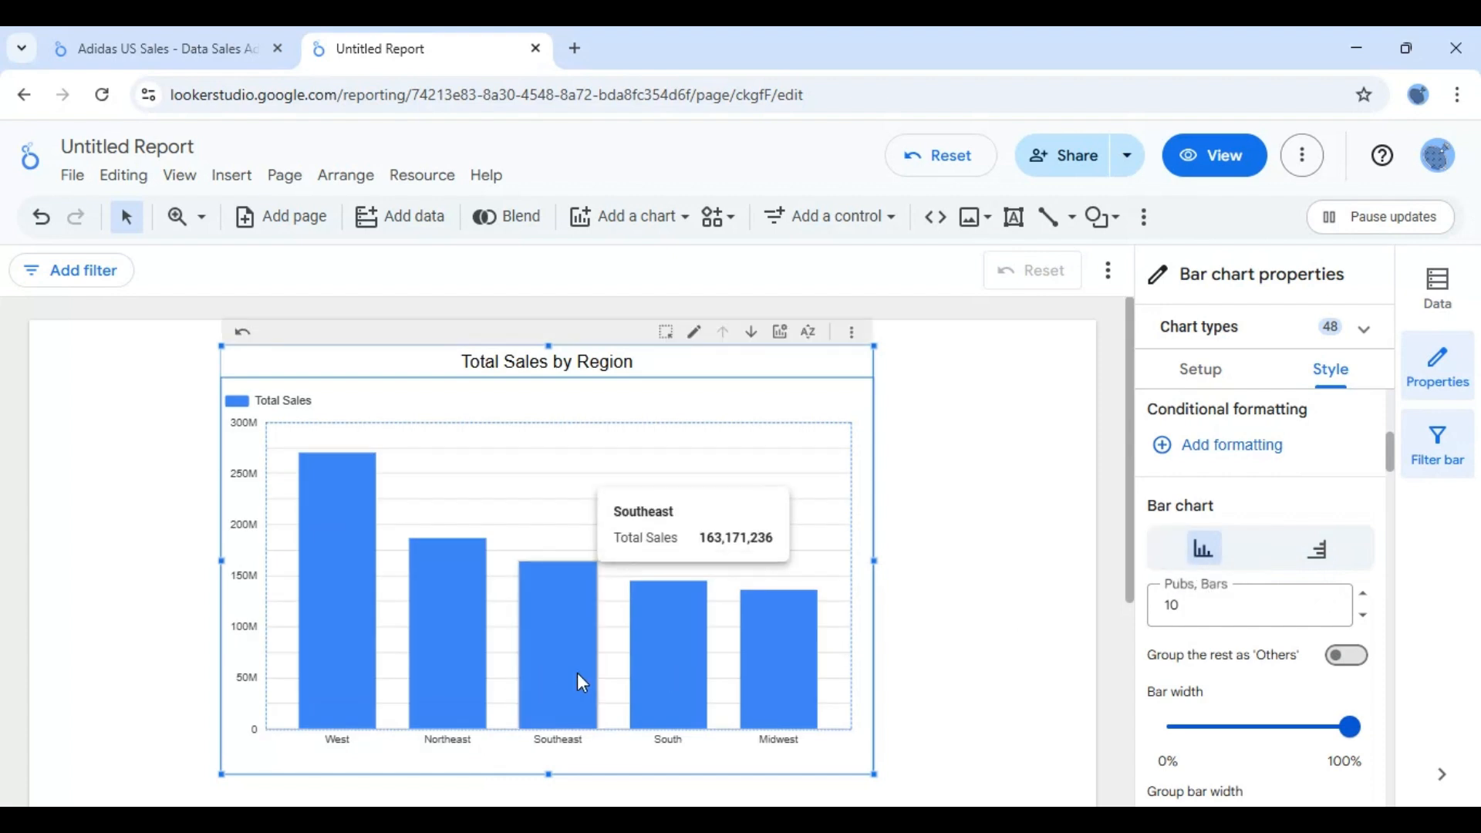
- Reduce the maximum number of bars shown in the chart to 4
click(1369, 619)
click(1369, 618)
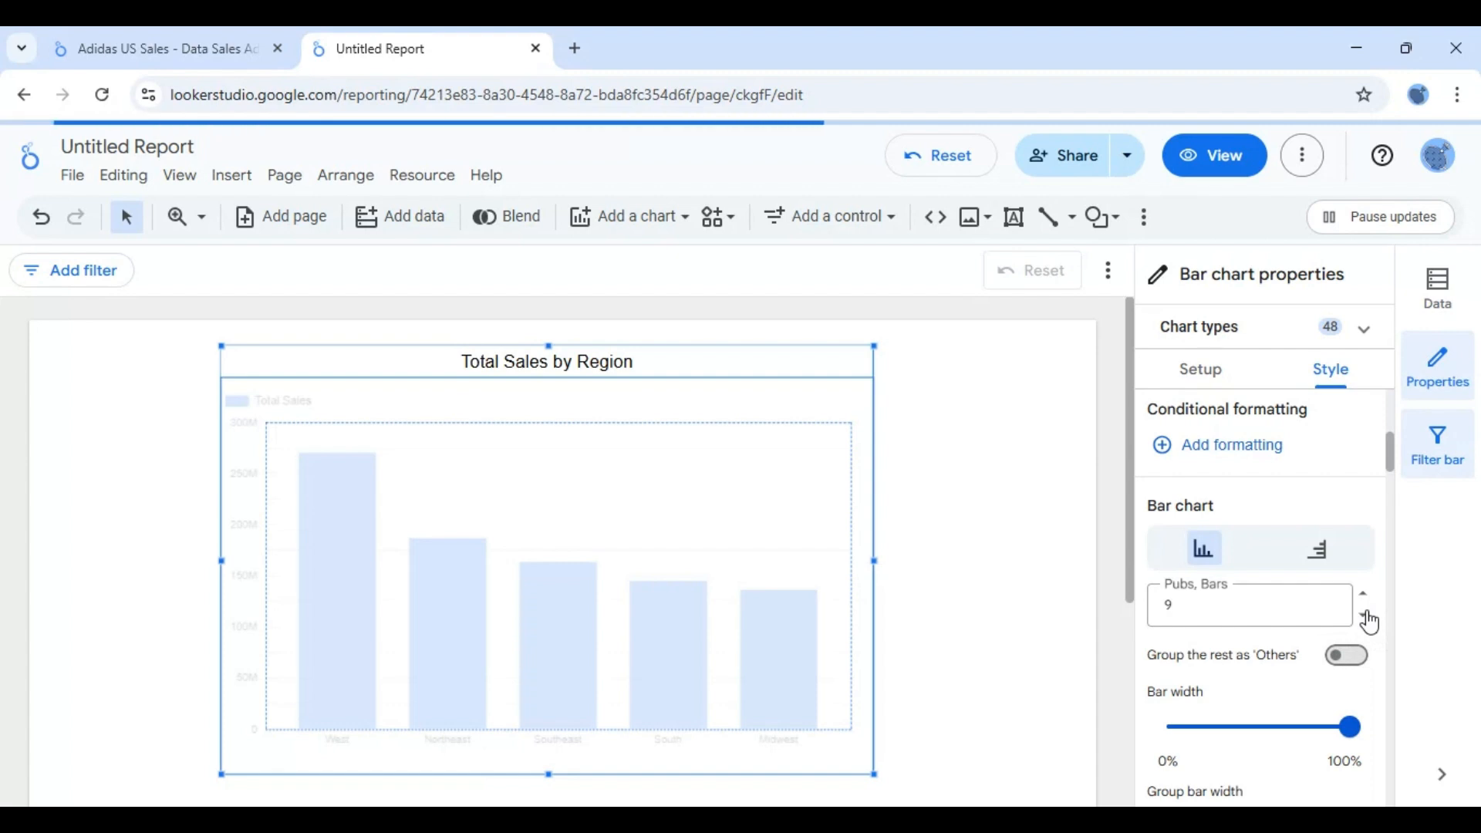
click(1369, 619)
click(1370, 619)
click(1369, 619)
click(1369, 618)
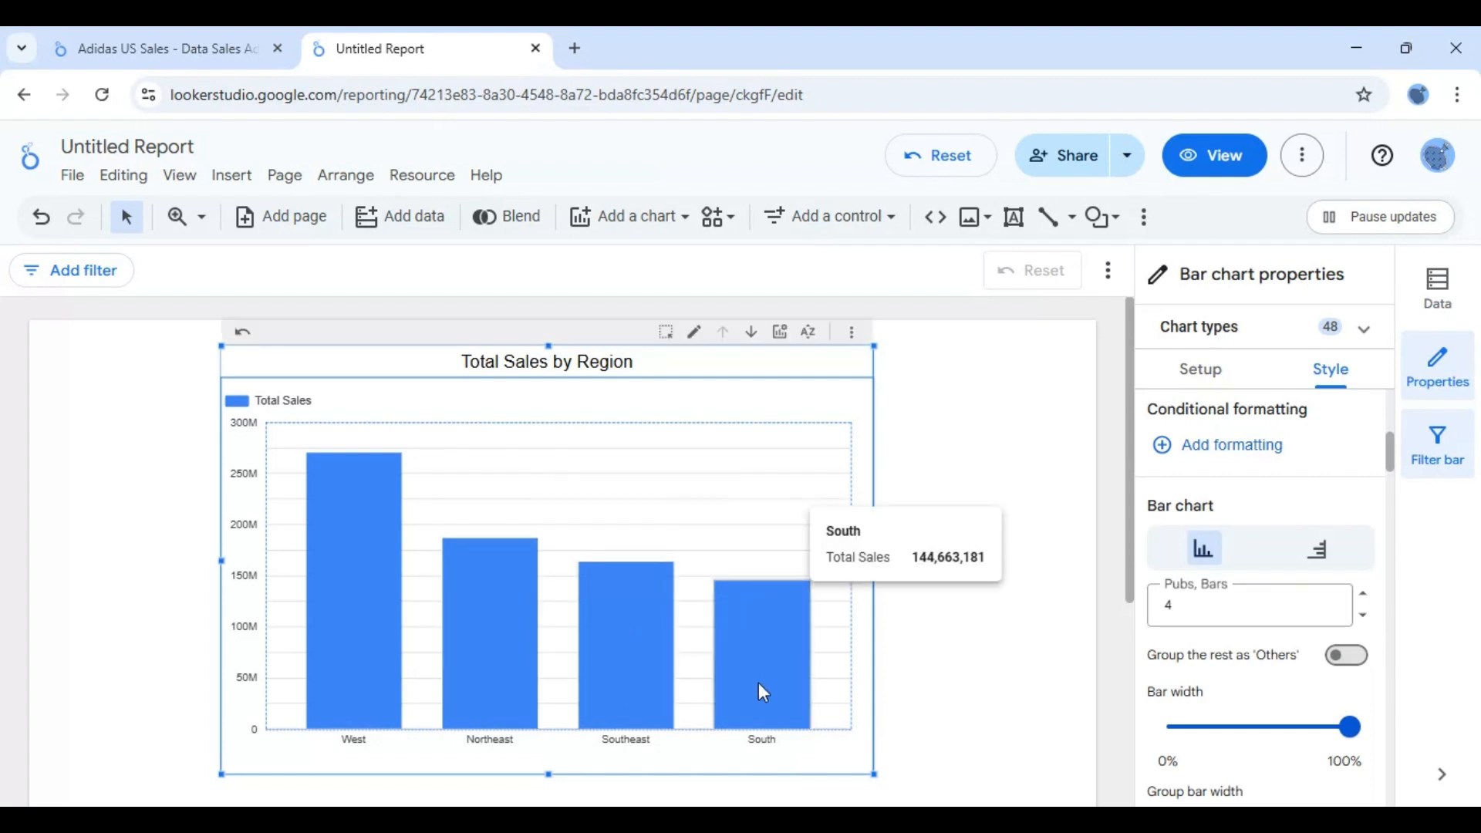
mouse_move(363, 611)
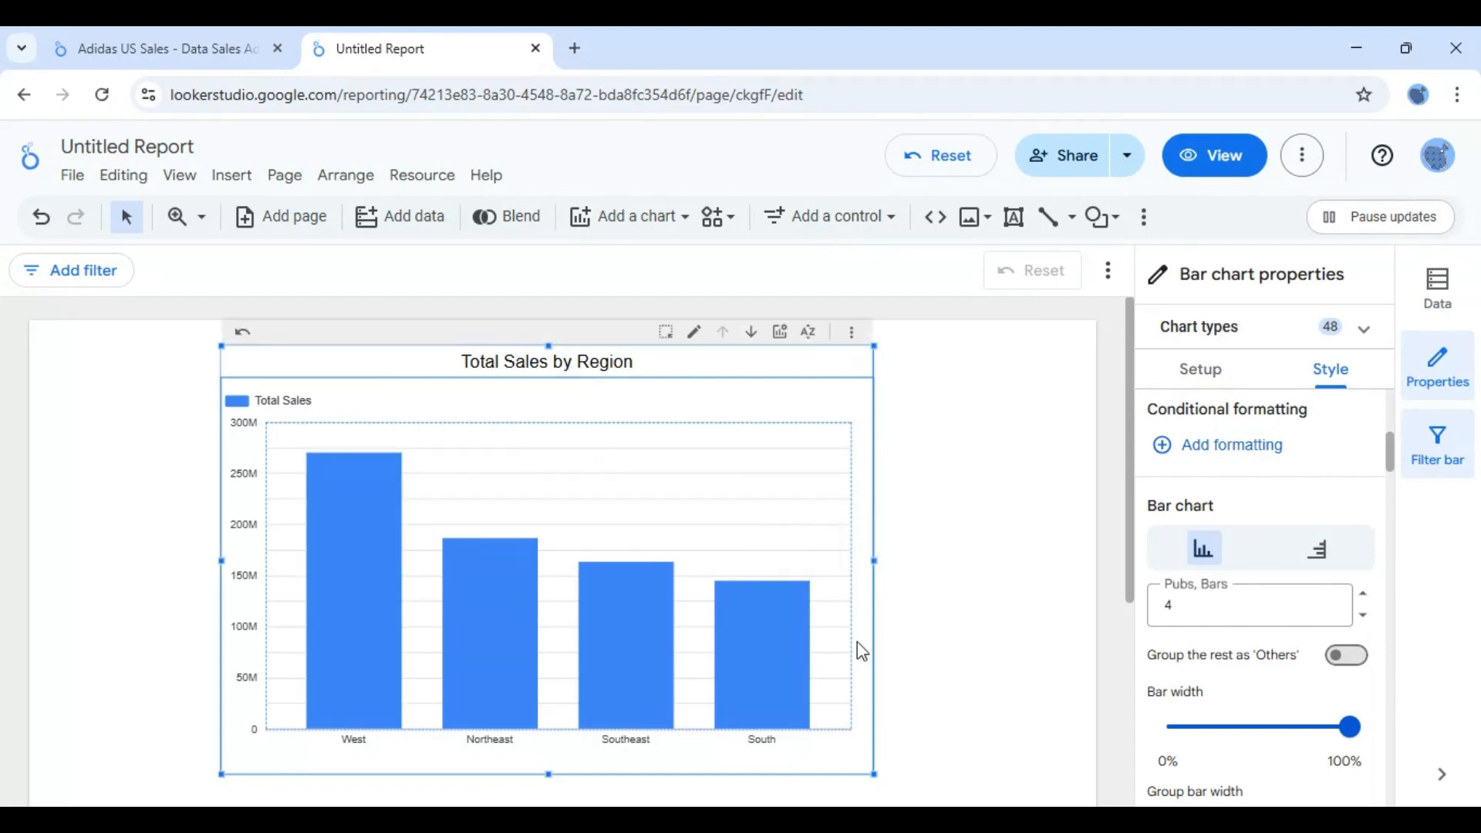
- Group the remaining regions of the bar chart as 'Others' and inspect the bars' values
click(1357, 660)
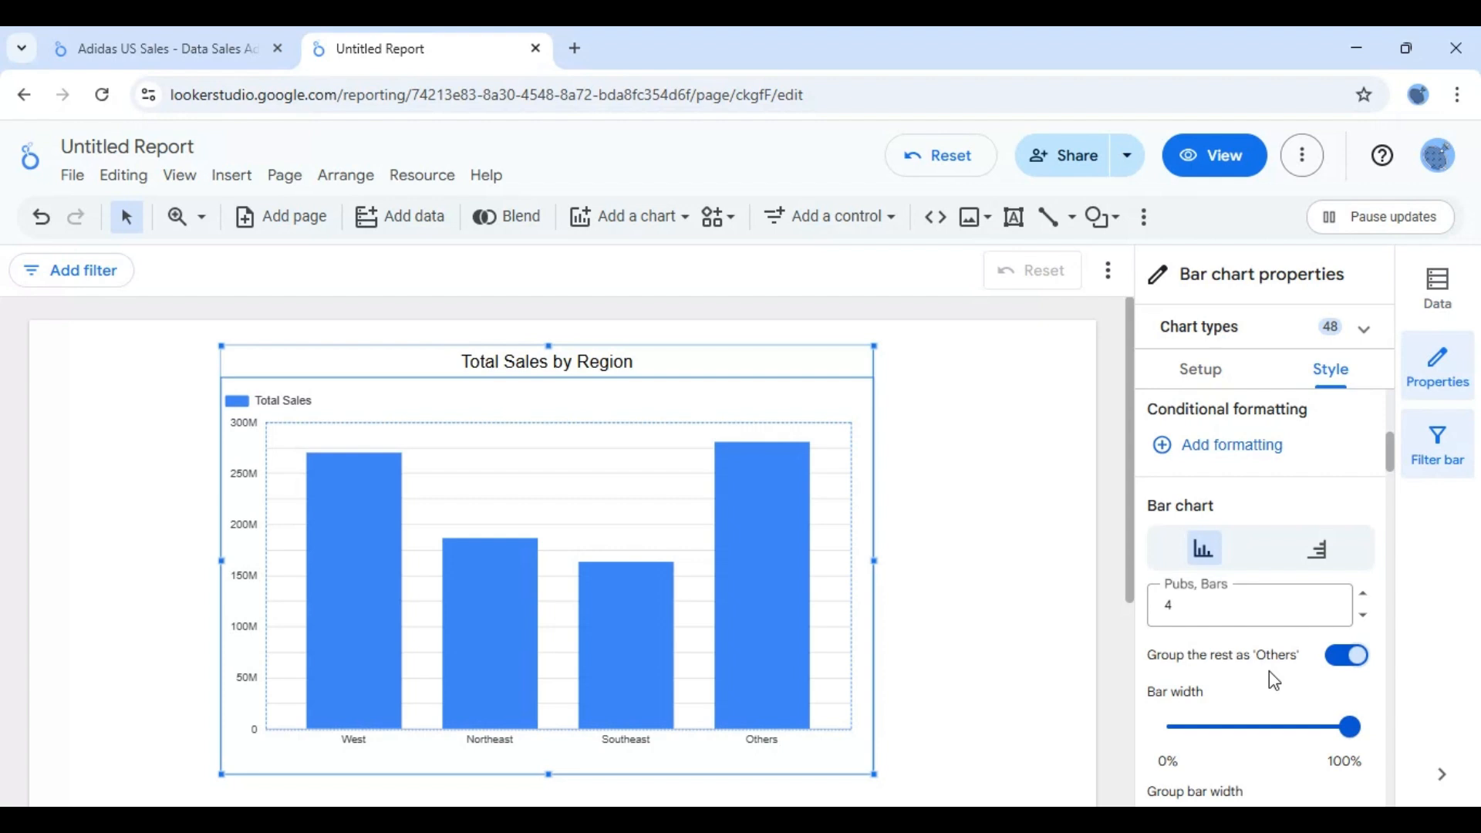
mouse_move(749, 593)
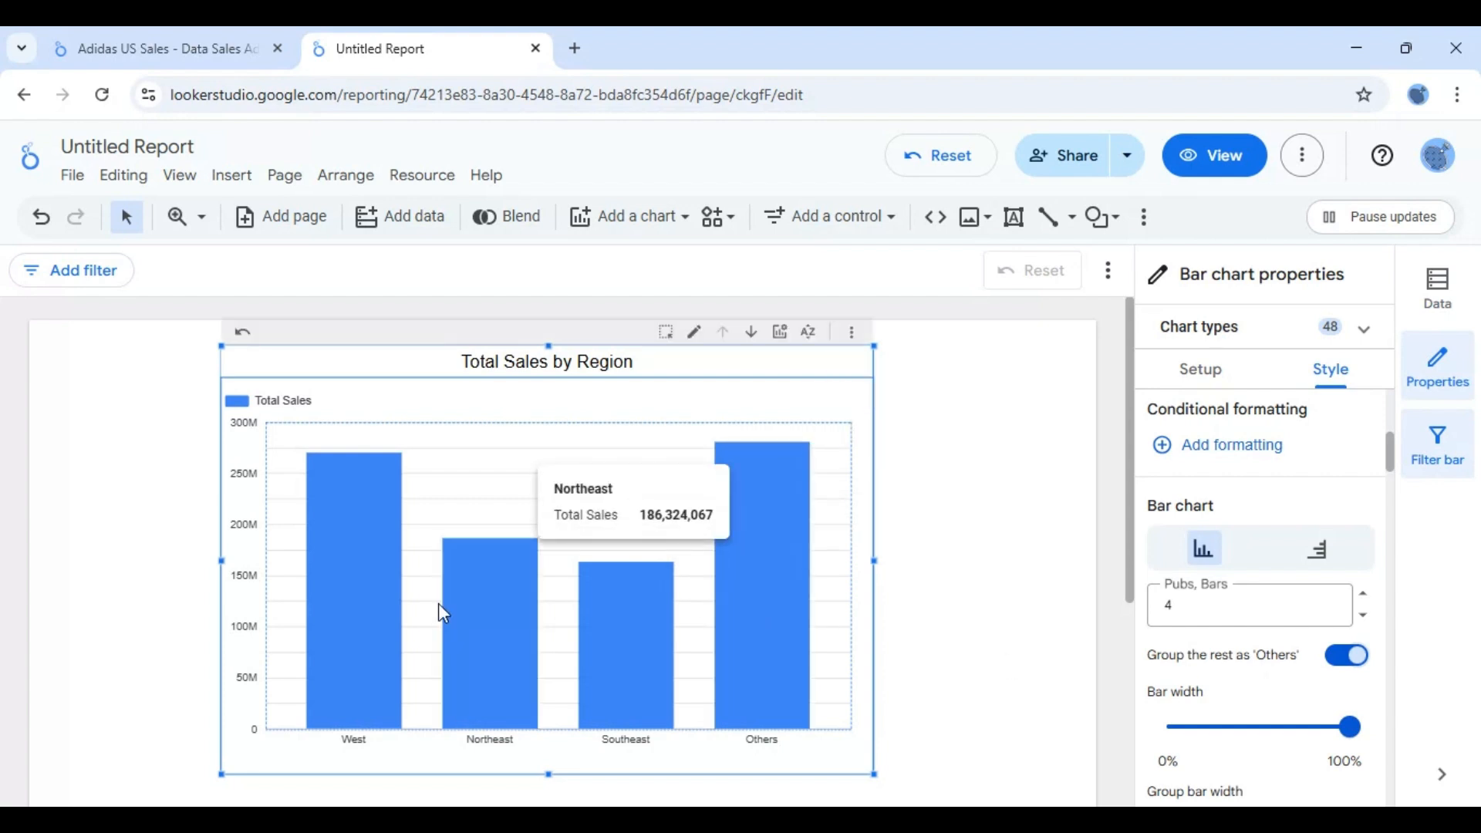
mouse_move(724, 661)
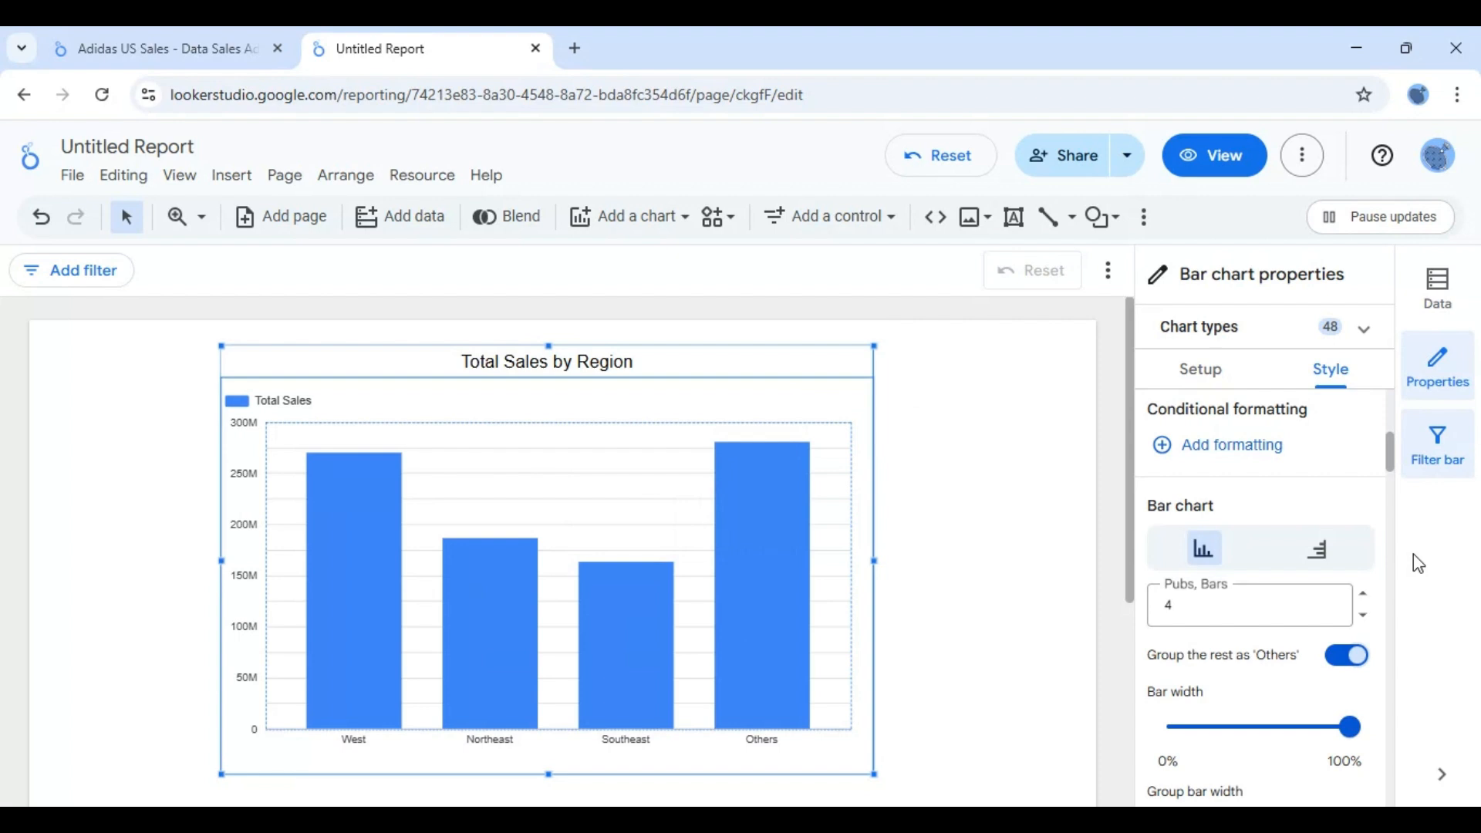
- Try a bar width of 14% and a group bar width of 18% on the chart
scroll(1397, 480, down, 2)
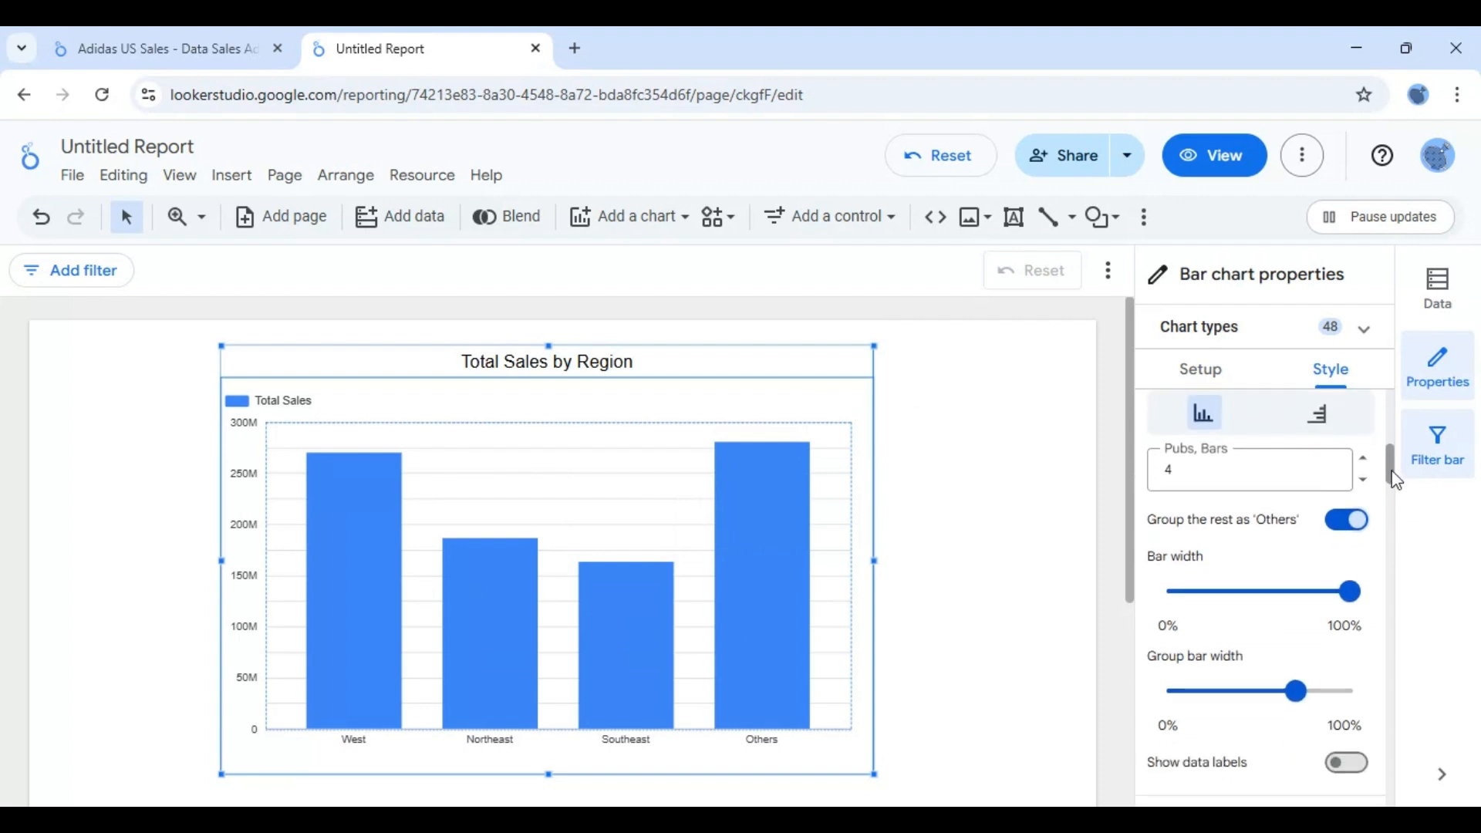
mouse_move(1369, 593)
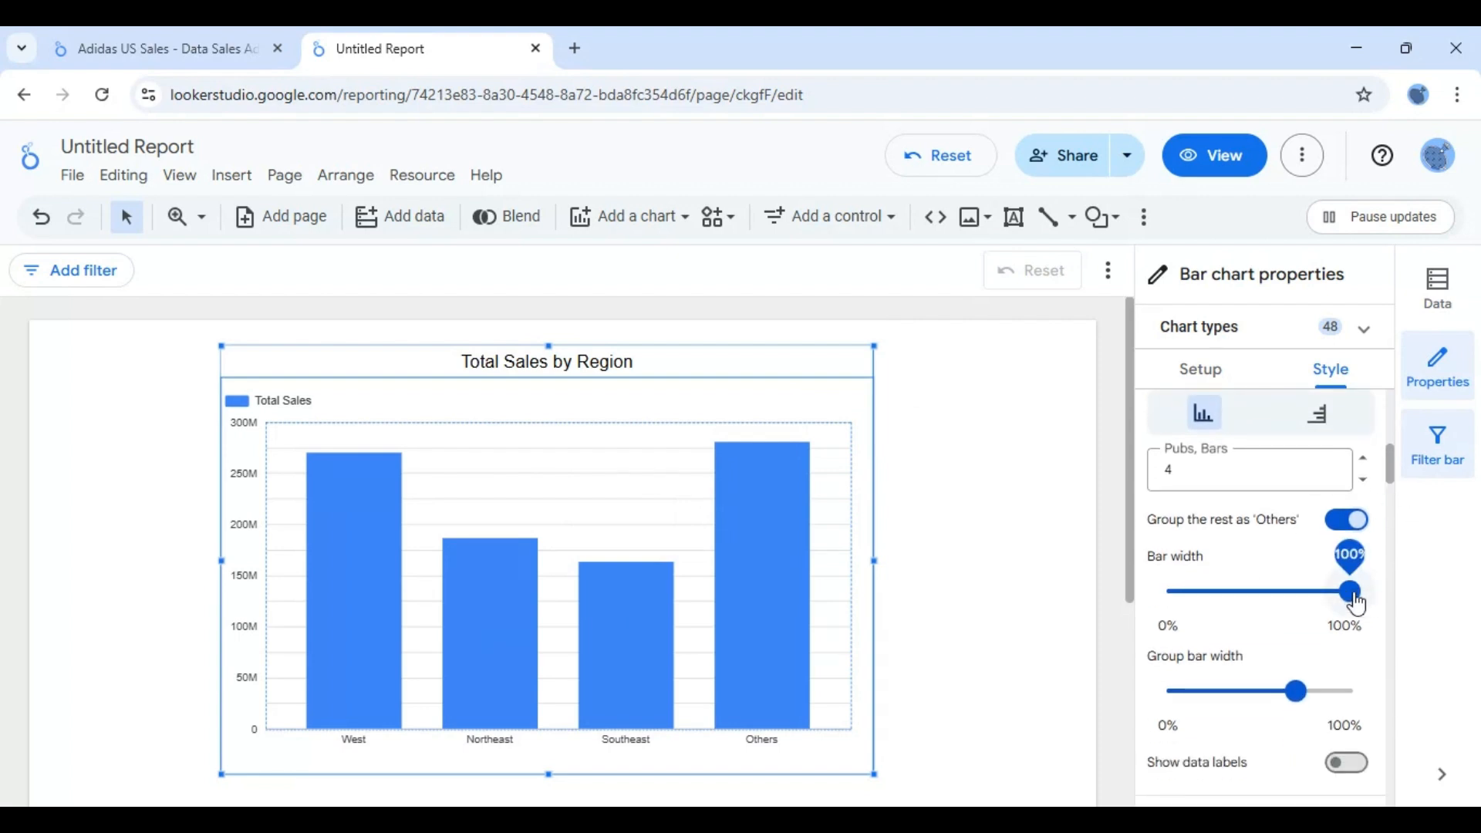
drag(1357, 604, 1198, 603)
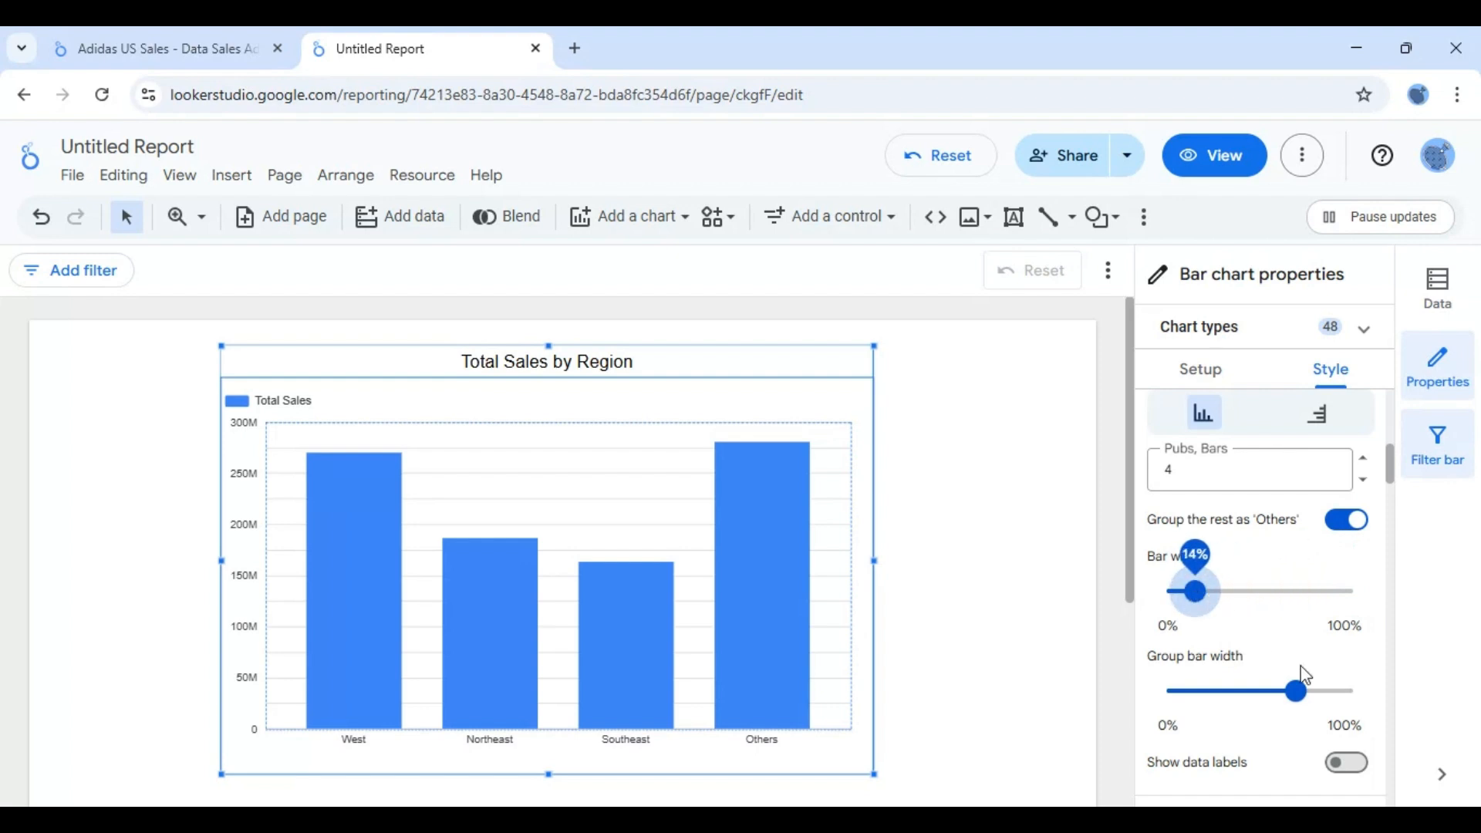
mouse_move(1300, 705)
drag(1299, 705, 1208, 700)
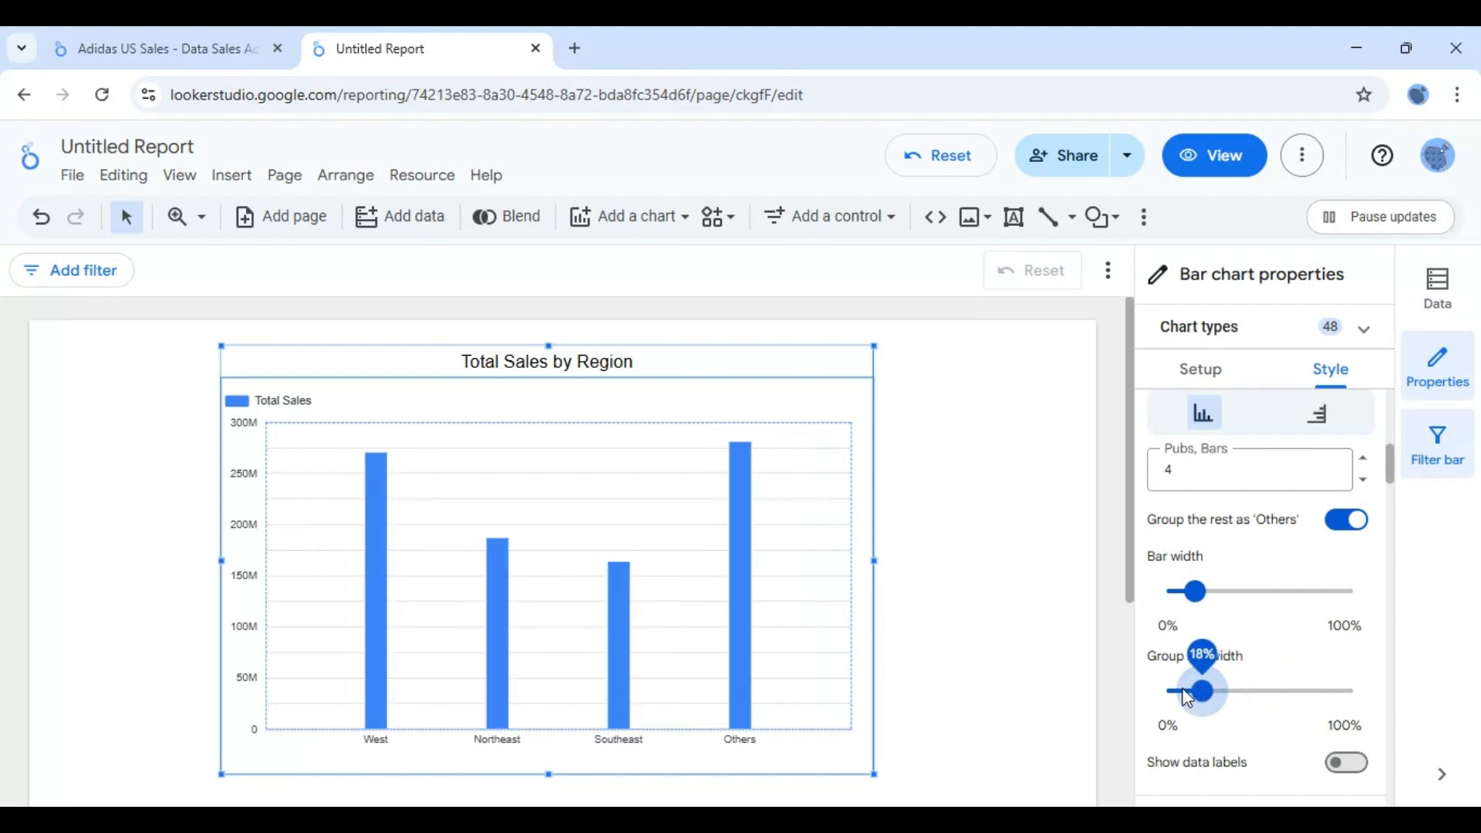
- Set the chart's bar width to 100% and its group bar width to 60%
drag(1195, 595, 1360, 615)
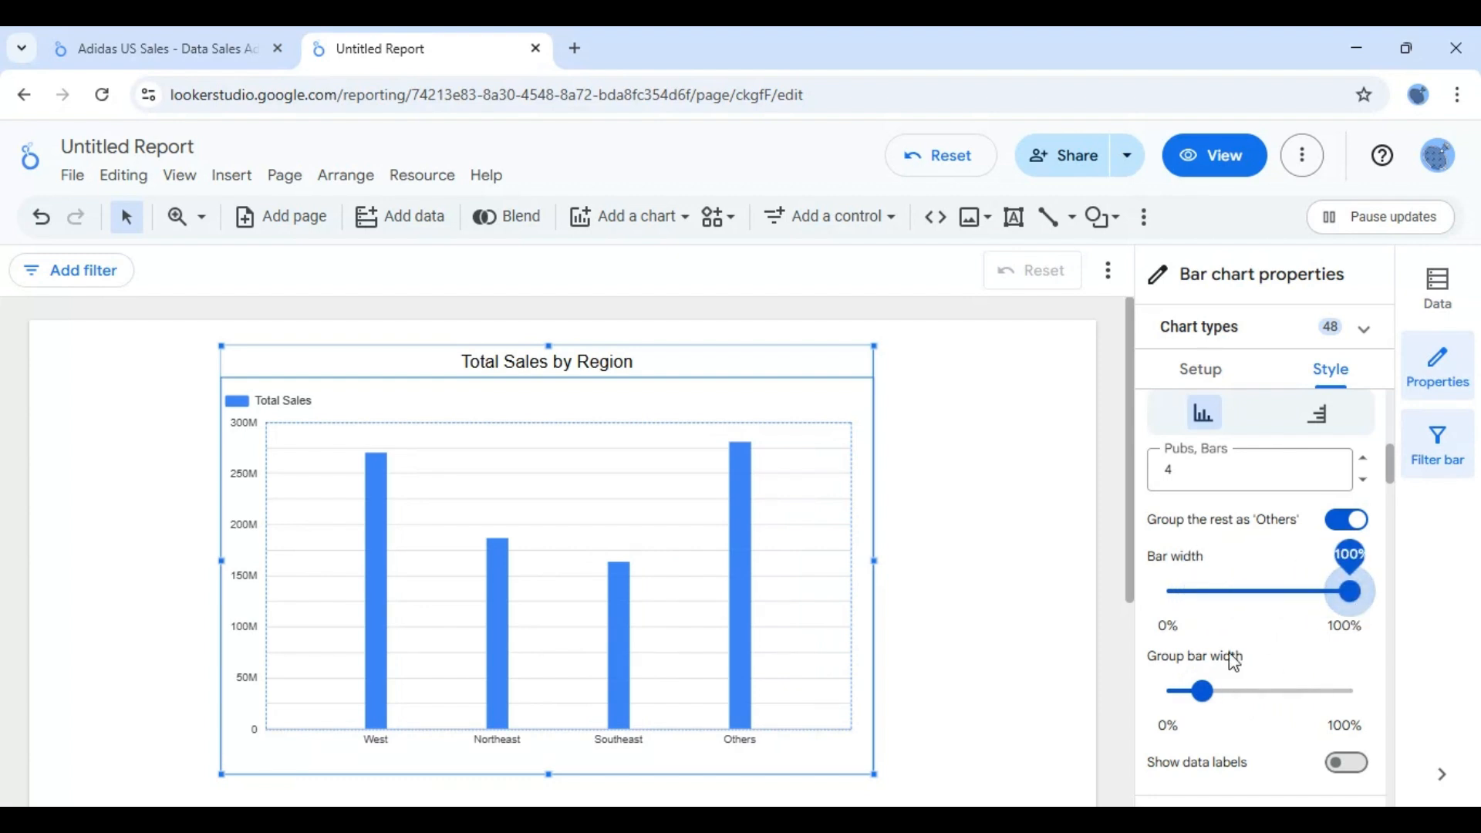
drag(1205, 708, 1279, 708)
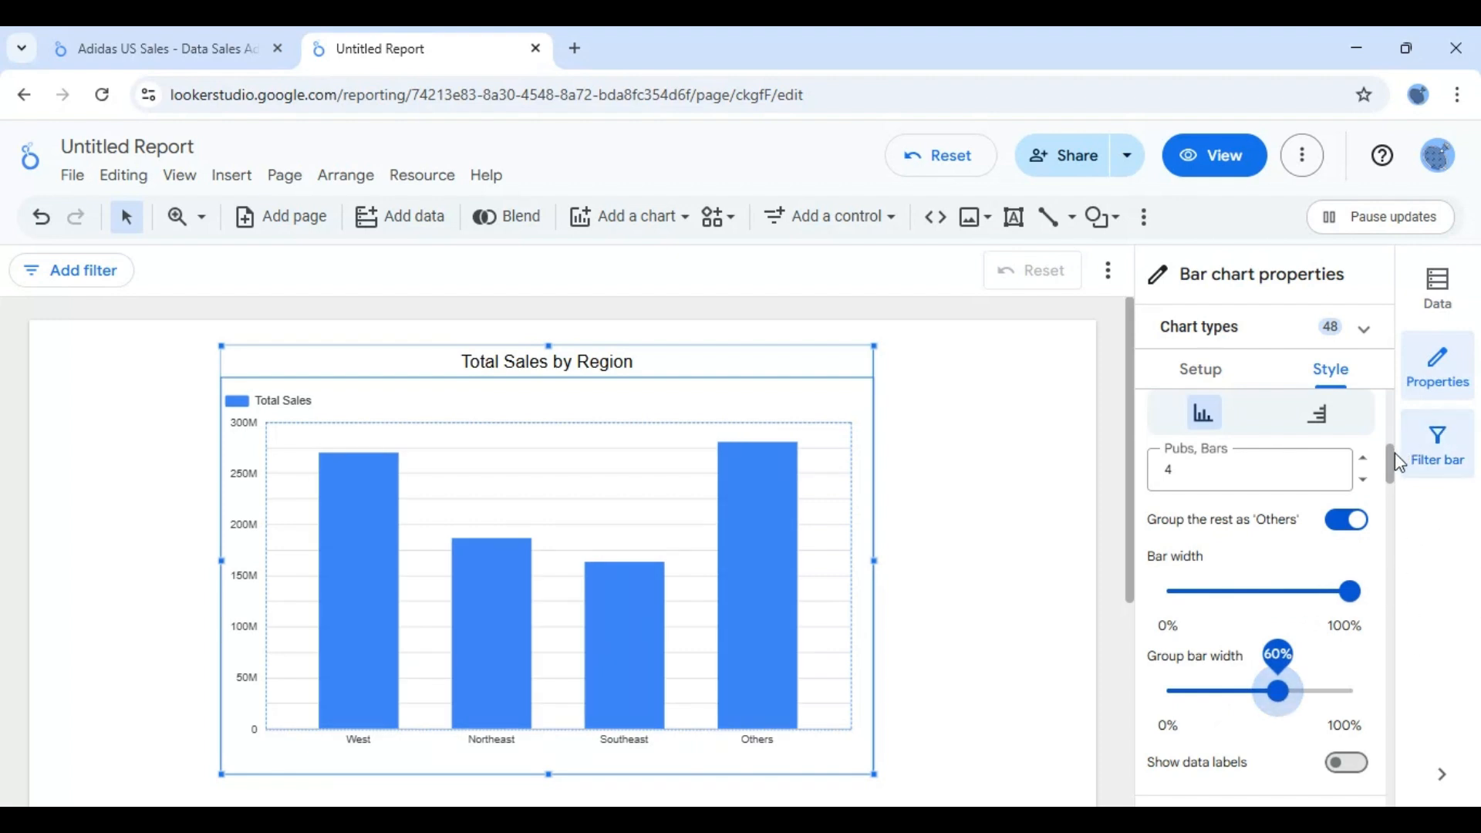
drag(1397, 476, 1396, 506)
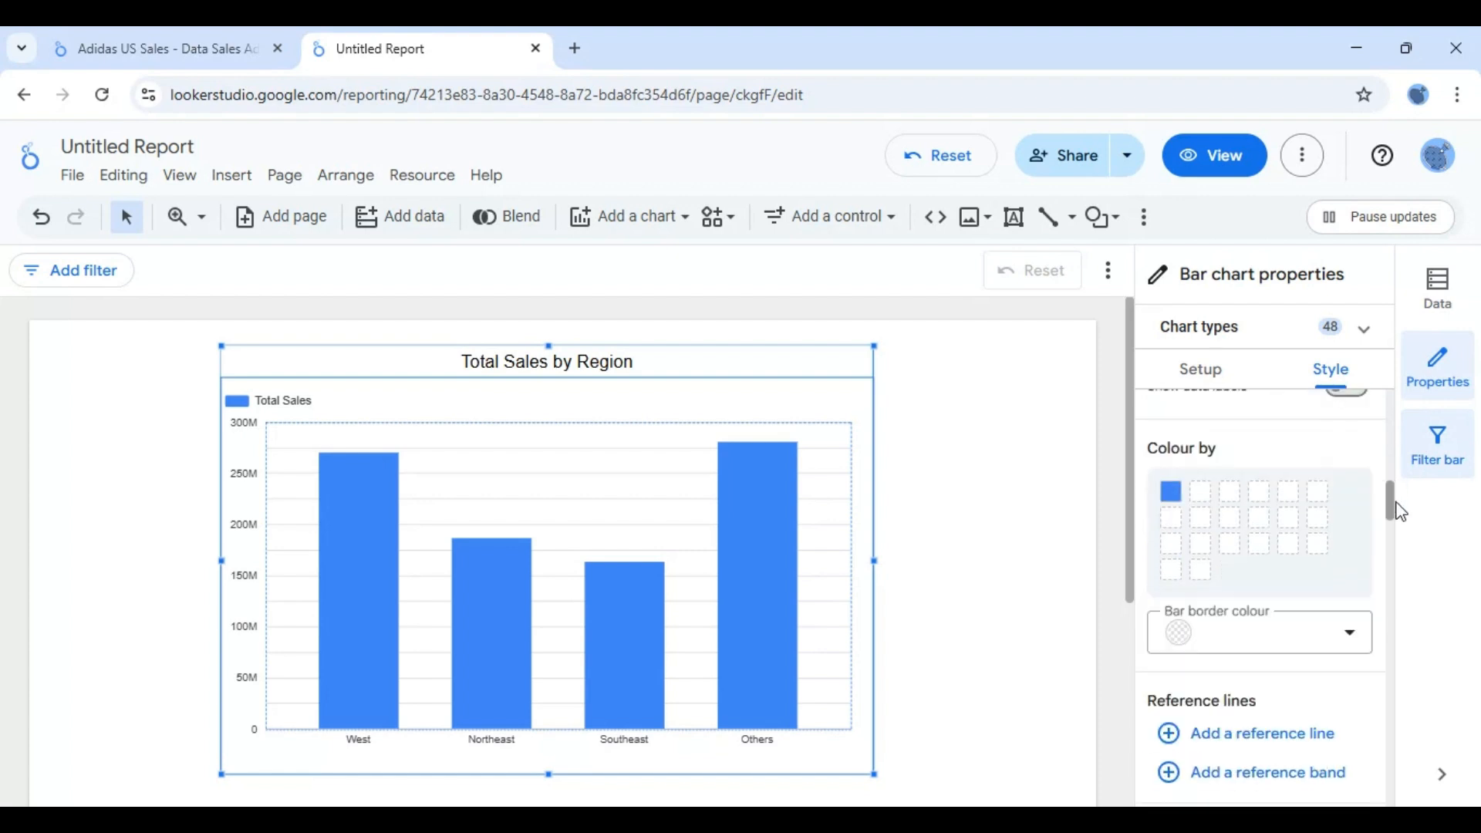
- Recolour the Total Sales bars in a brighter blue and give them a black border
click(1171, 494)
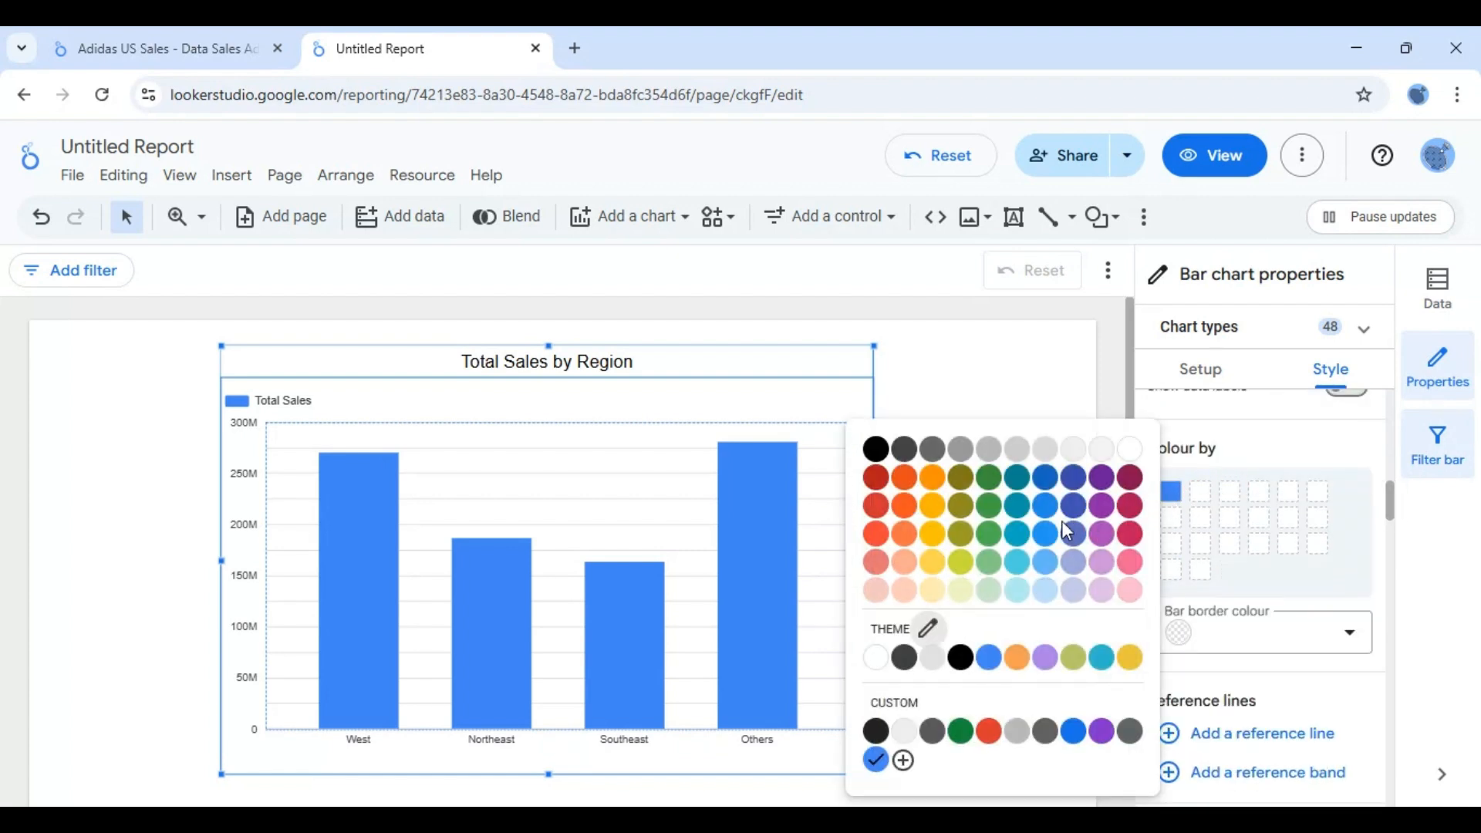
click(1047, 536)
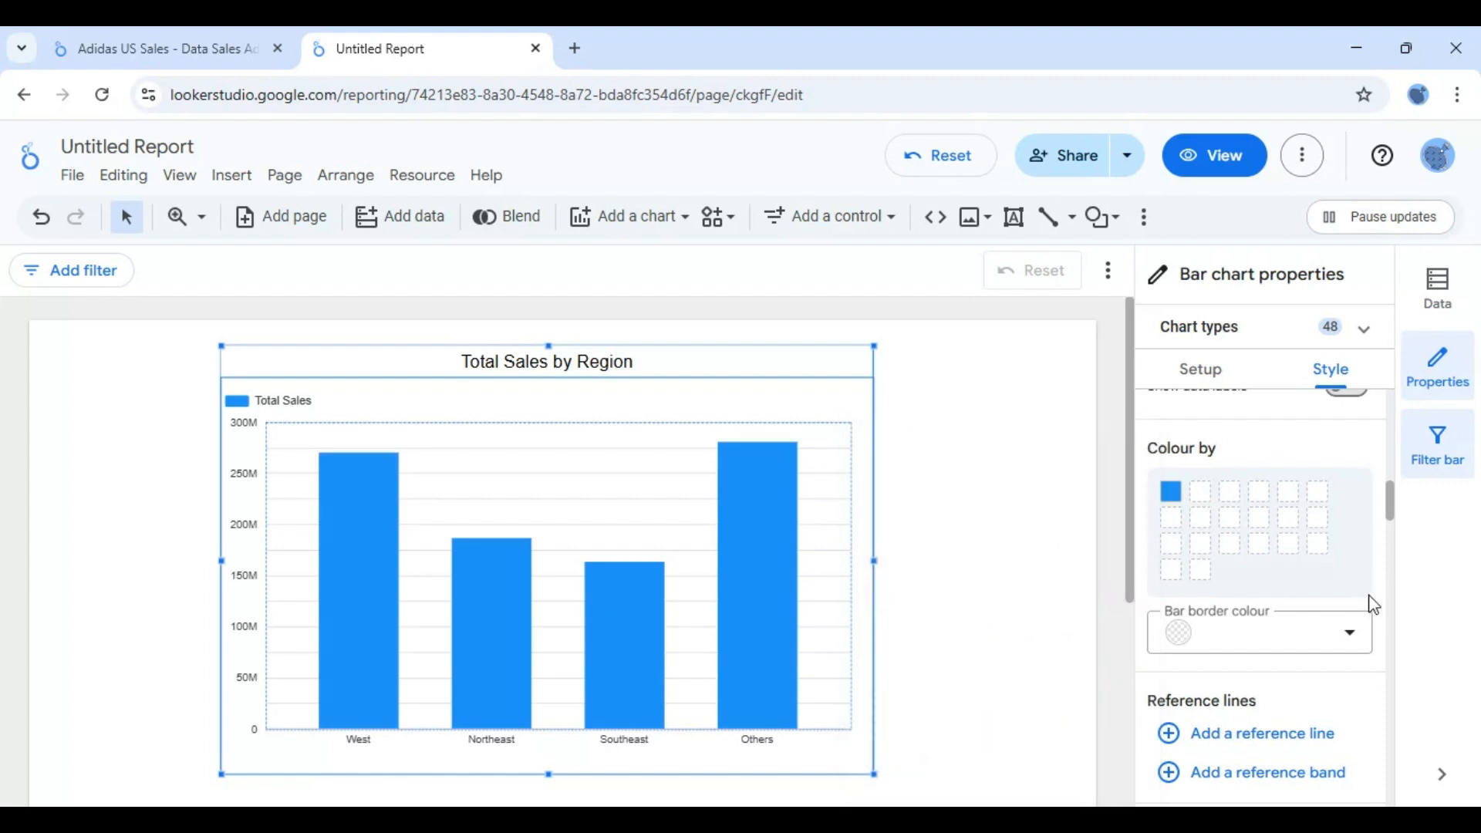
click(1352, 640)
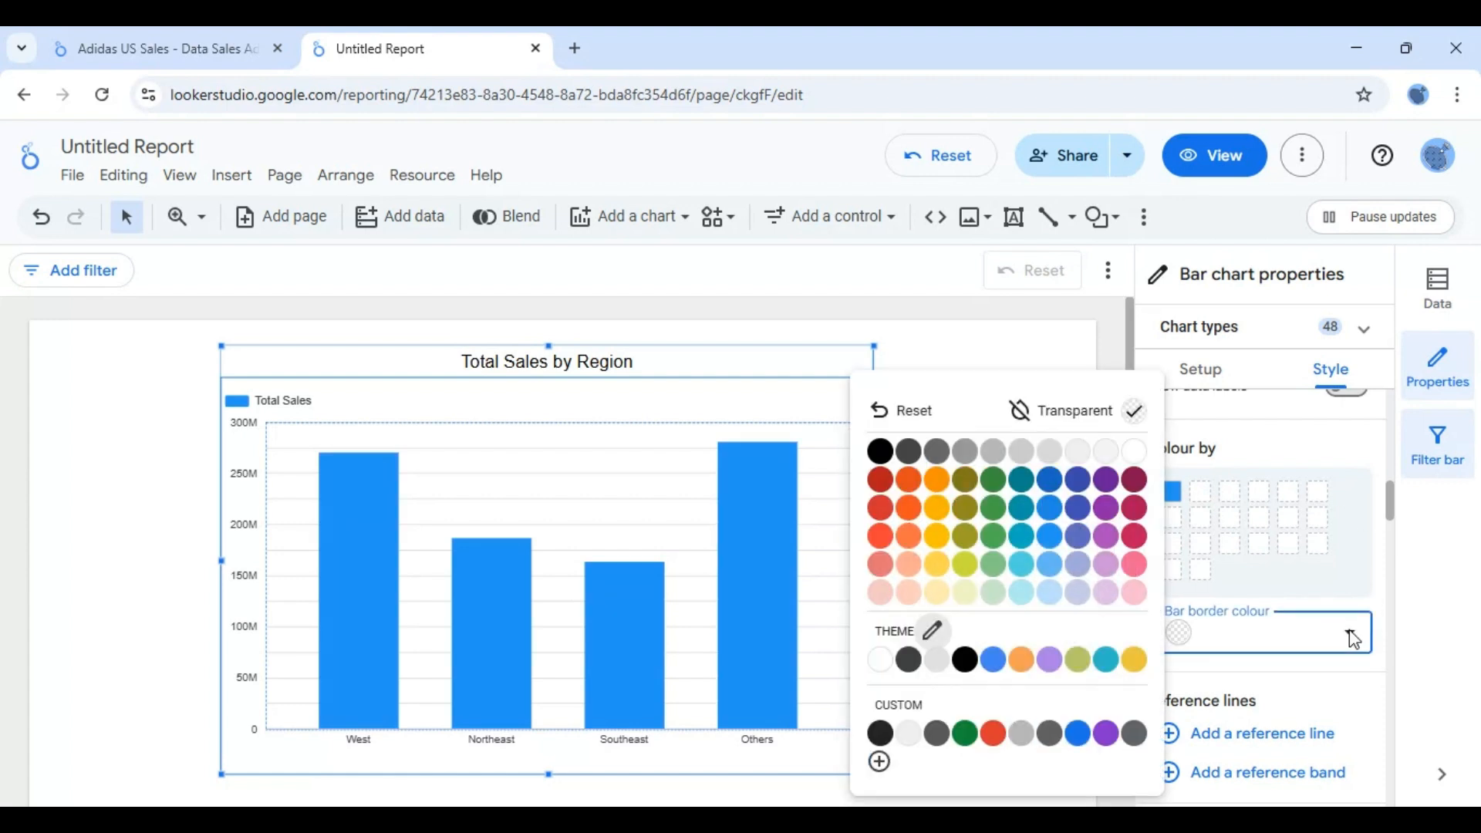
click(892, 453)
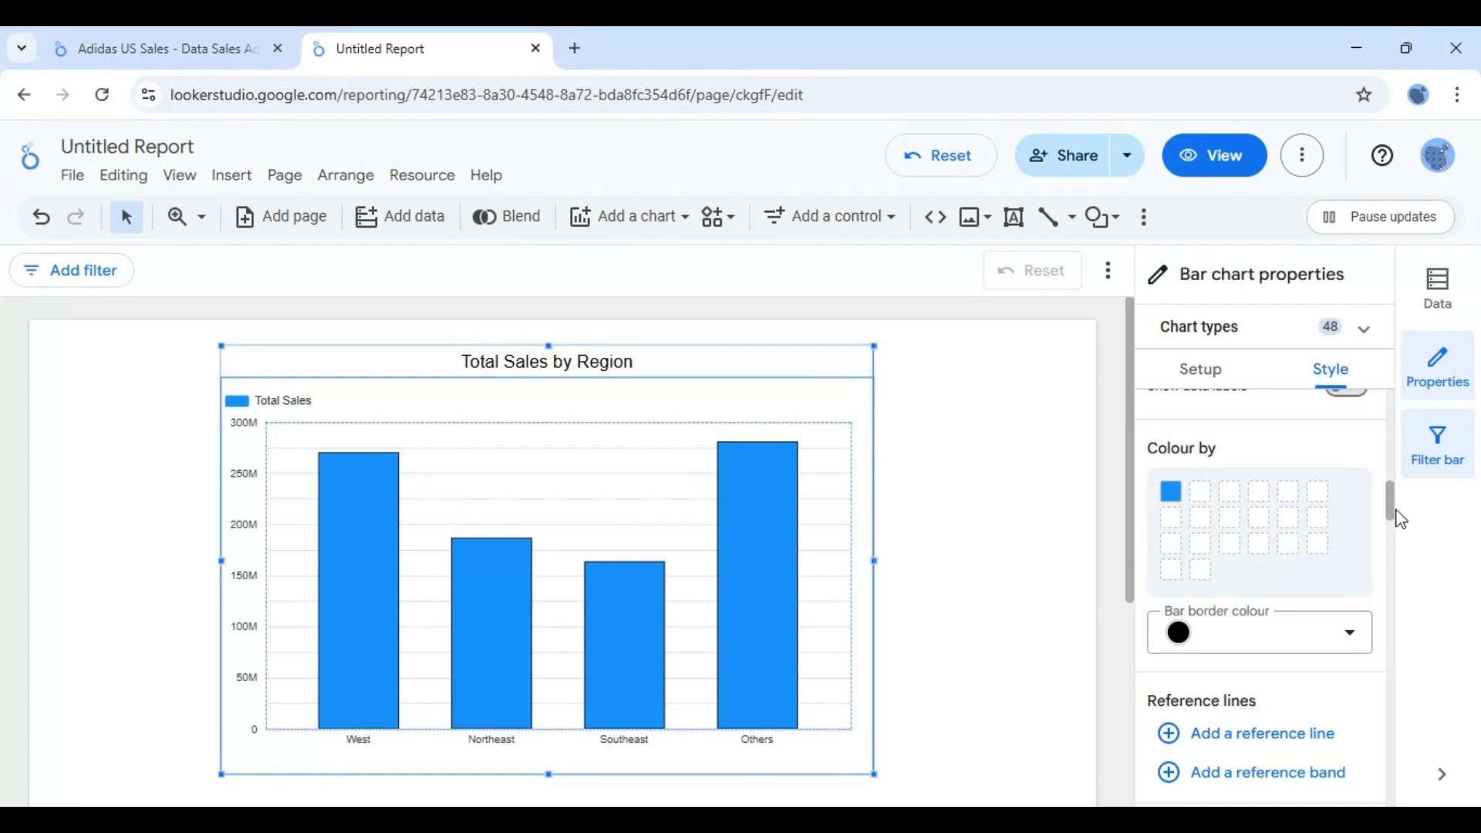
- Add a metric reference line for the average of Total Sales to the chart, with a line weight of 3
scroll(1393, 532, down, 3)
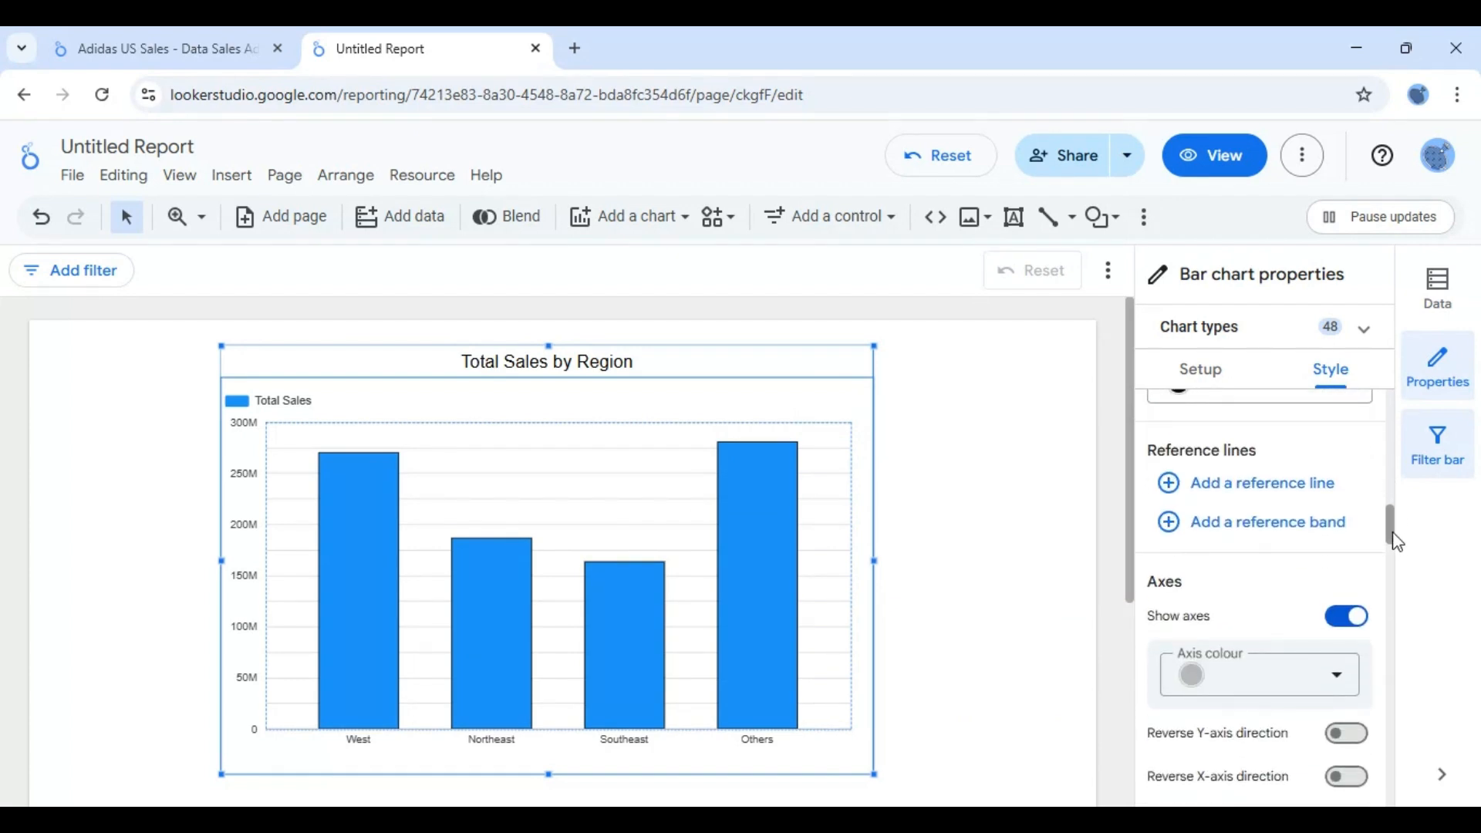
click(1210, 483)
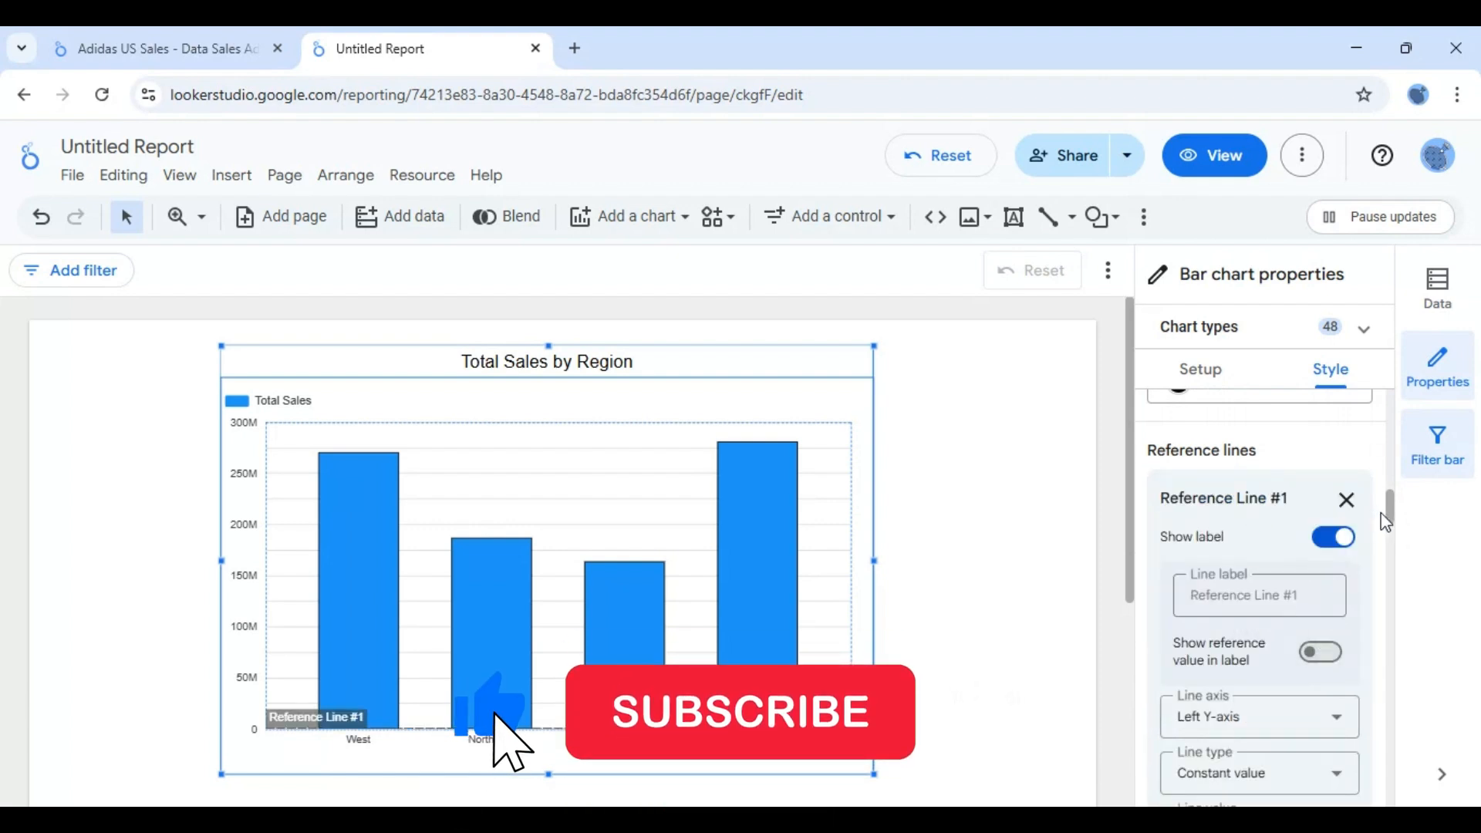
mouse_move(1392, 517)
mouse_down()
mouse_move(1397, 561)
mouse_move(1392, 528)
mouse_up()
click(1311, 515)
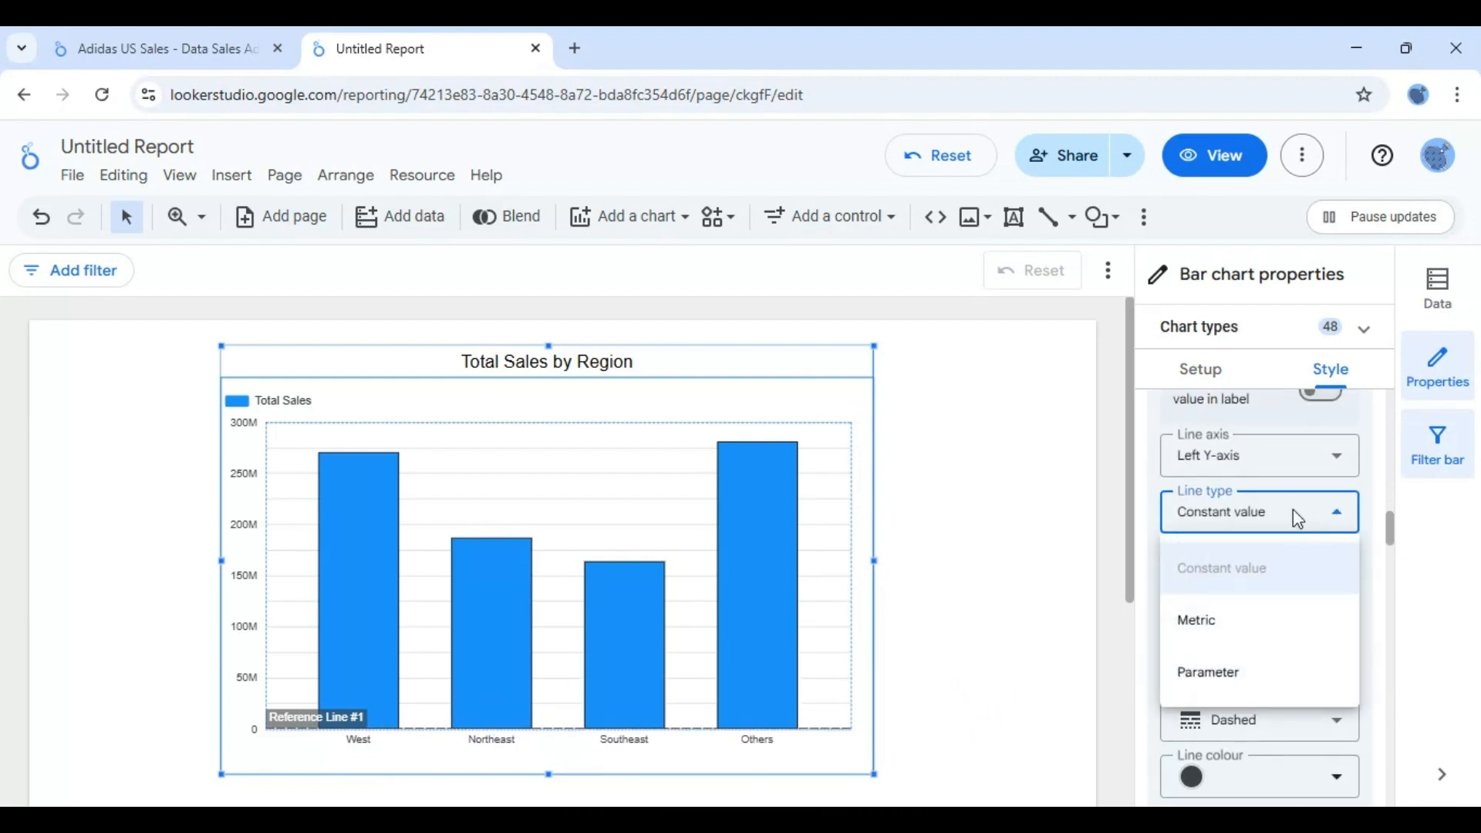
click(1205, 635)
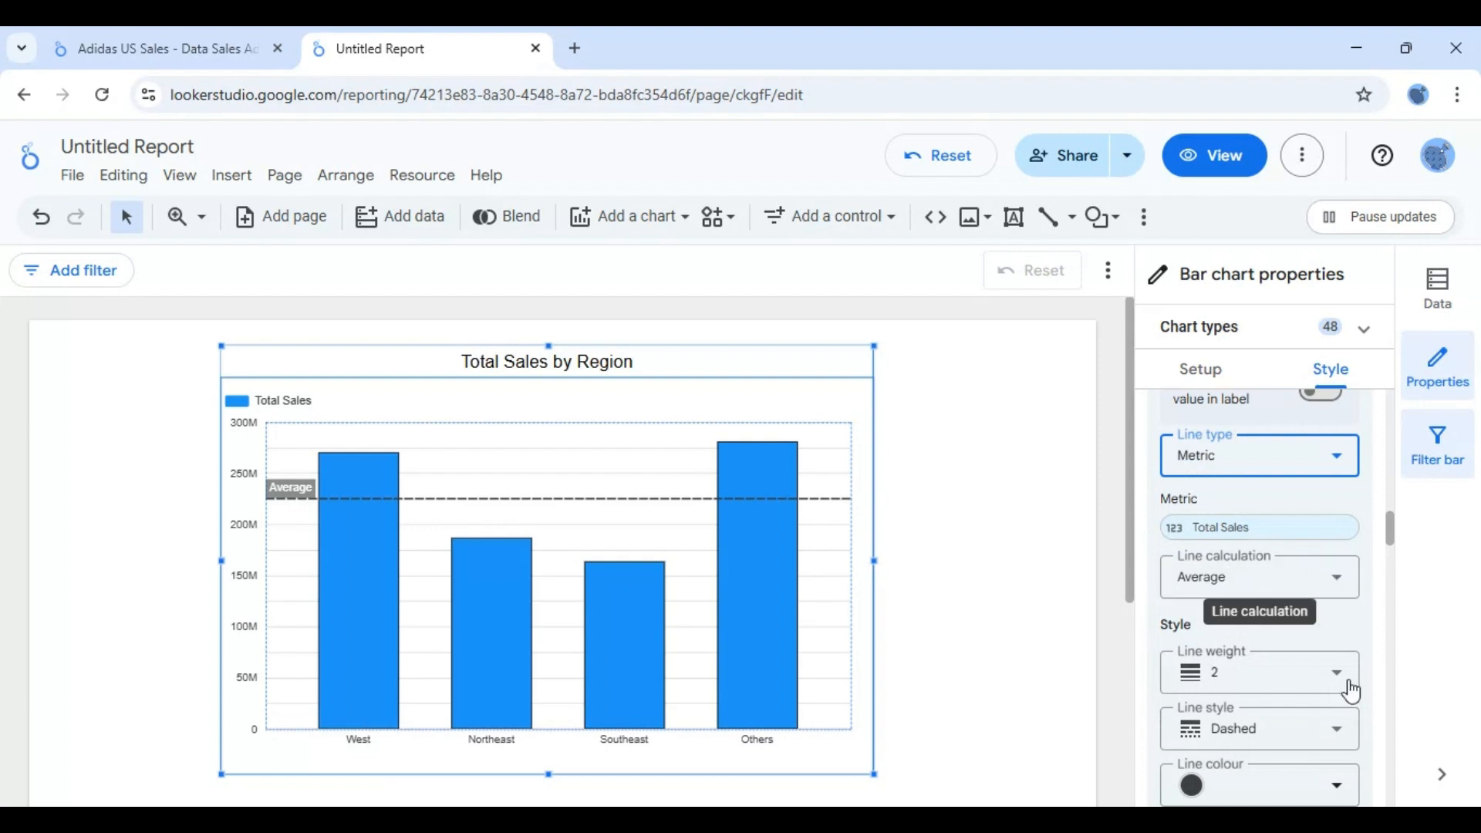
click(1322, 692)
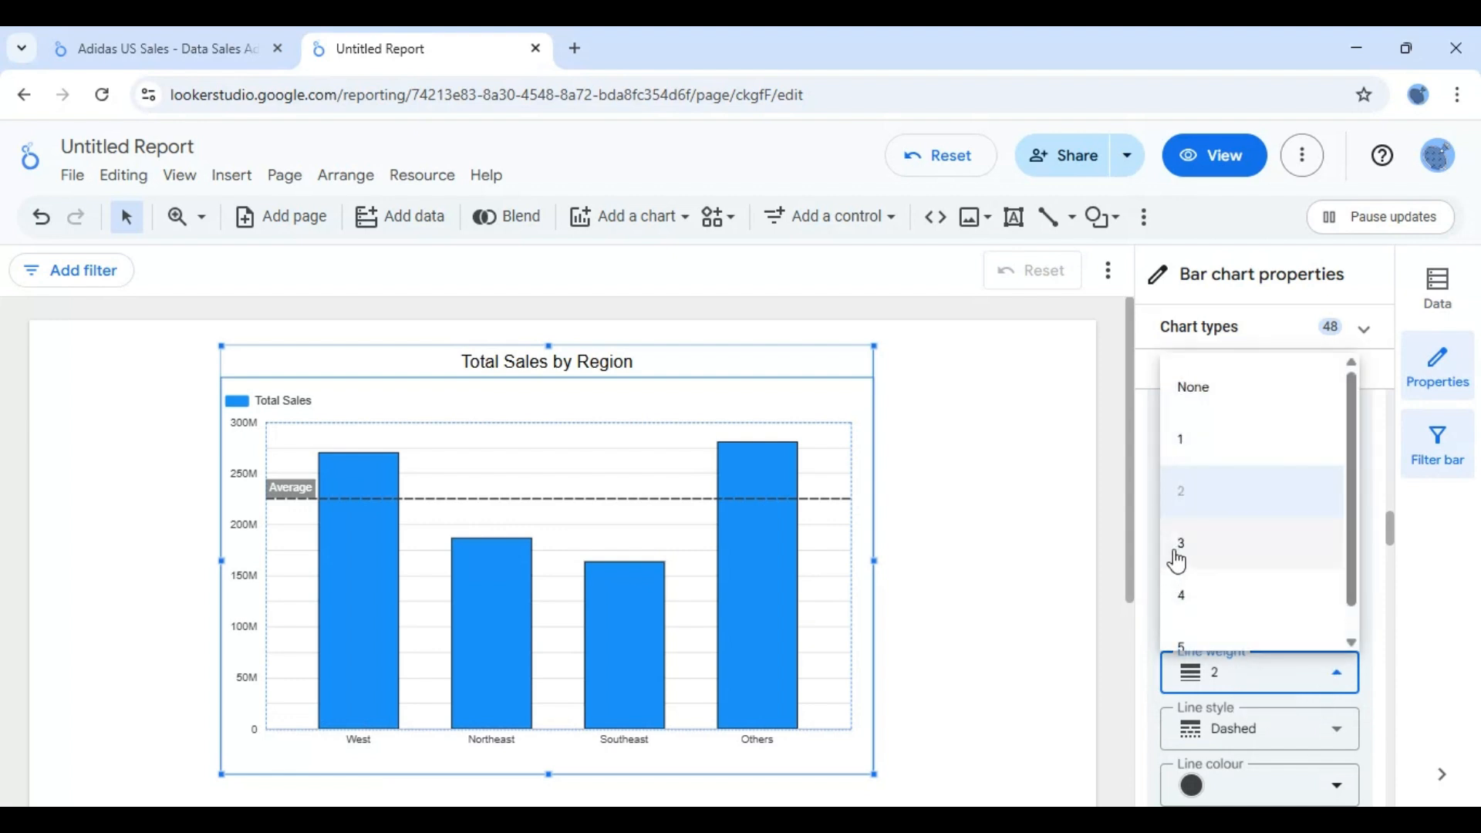
click(1178, 552)
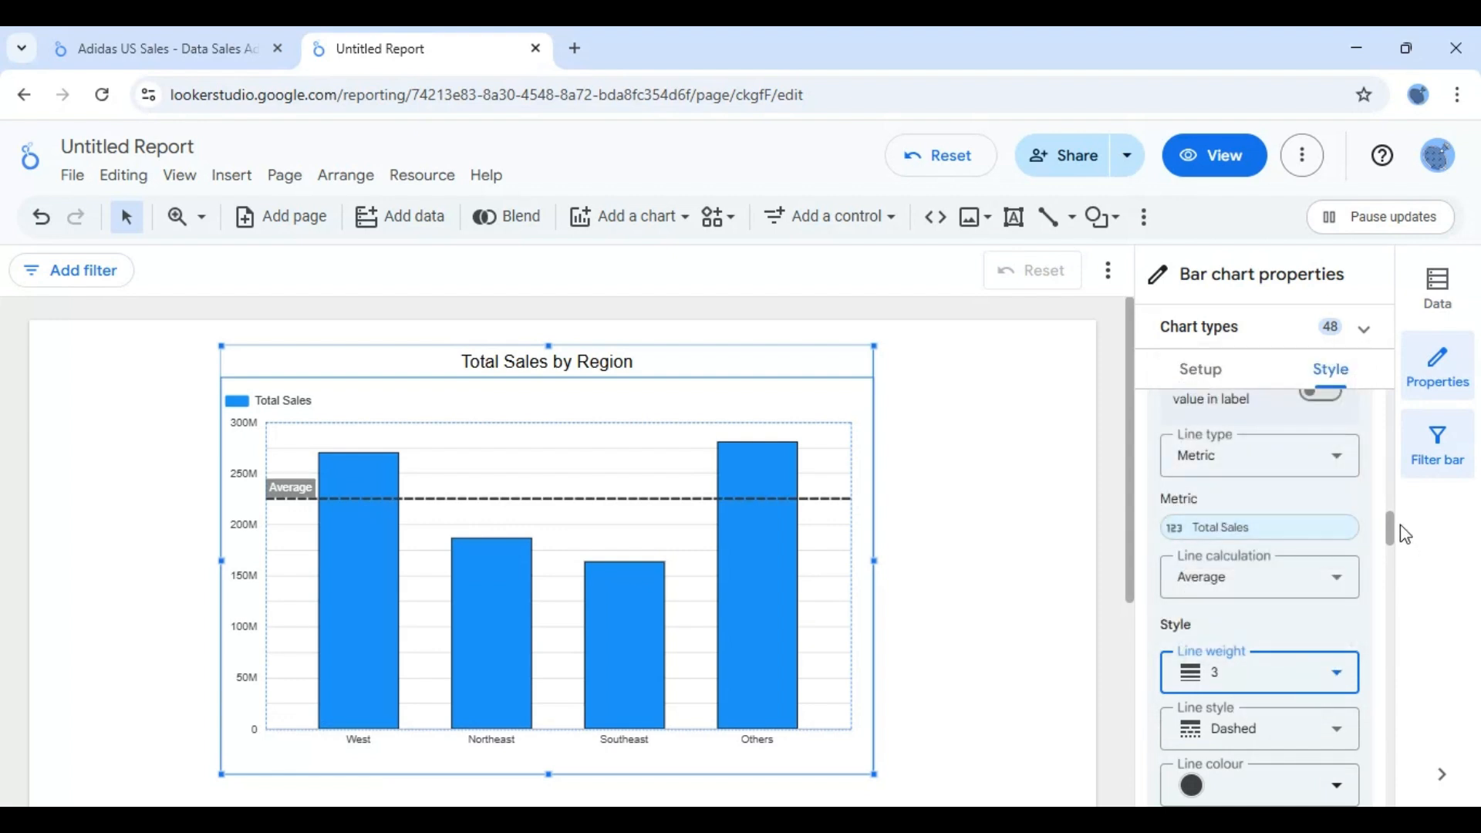
- Try the chart legend on the right, at the bottom with centre alignment, and at the top
drag(1396, 531, 1397, 715)
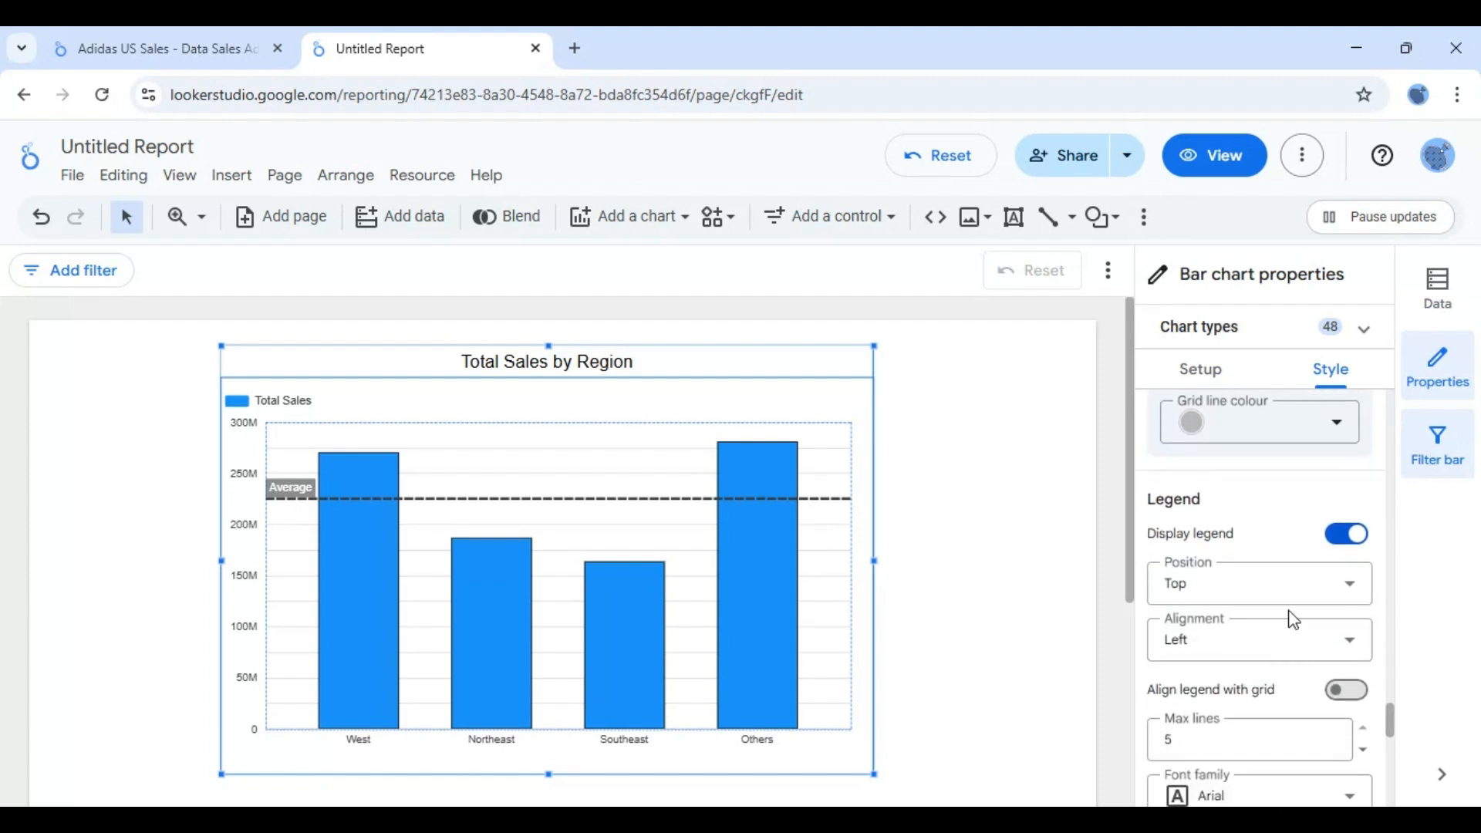
click(1275, 583)
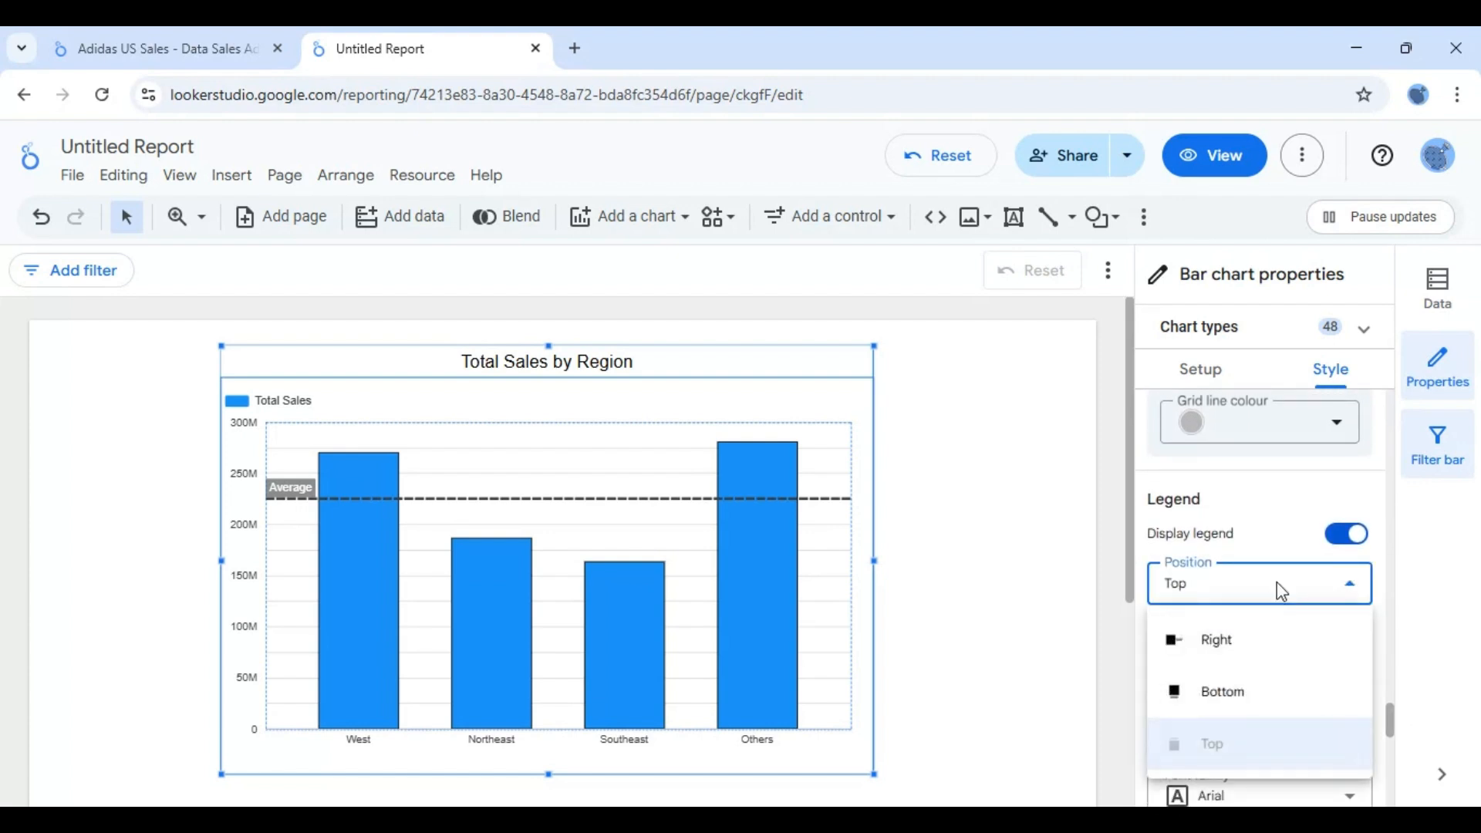
click(1227, 656)
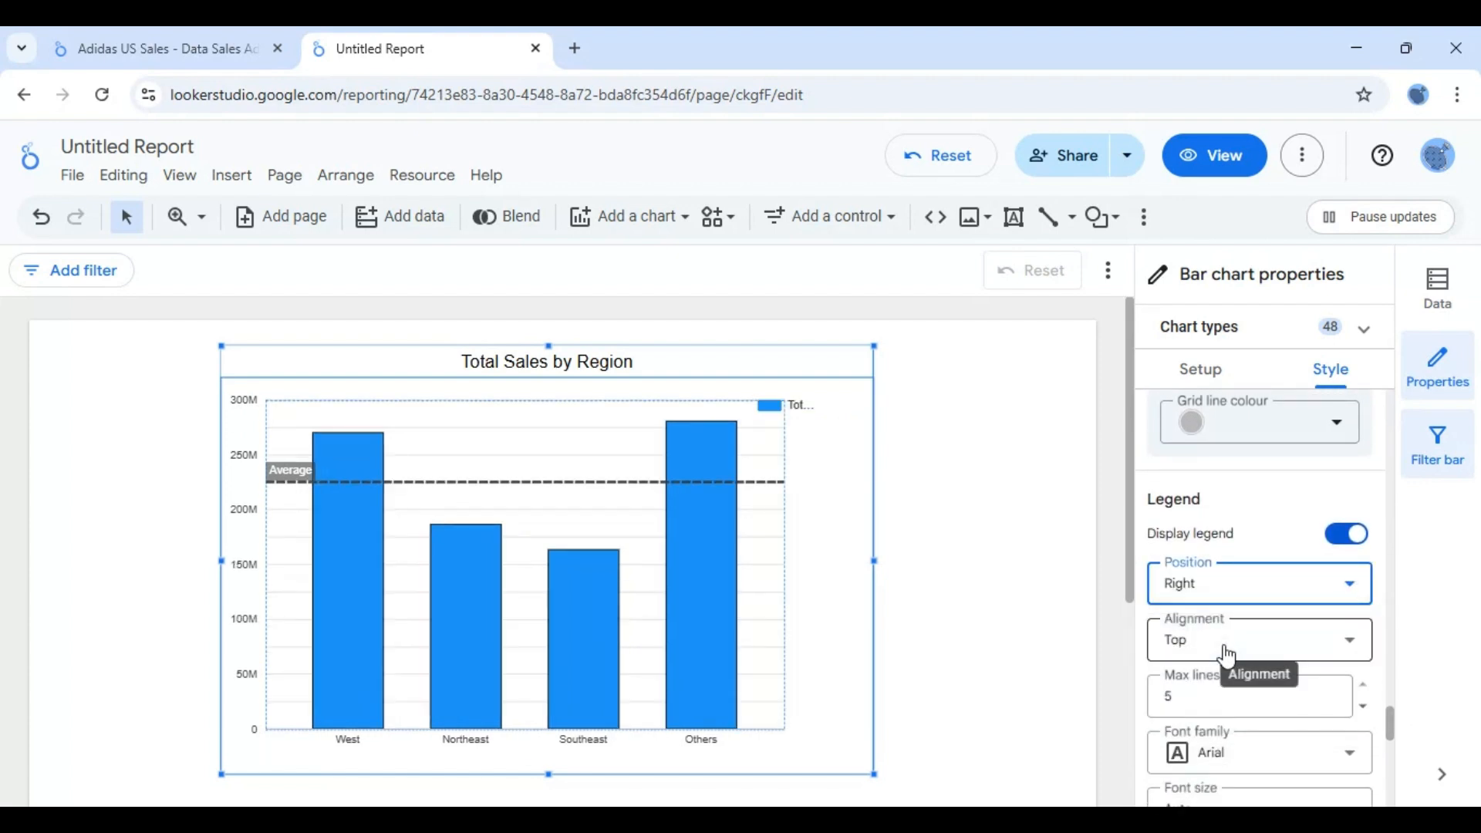
click(1221, 600)
click(1218, 699)
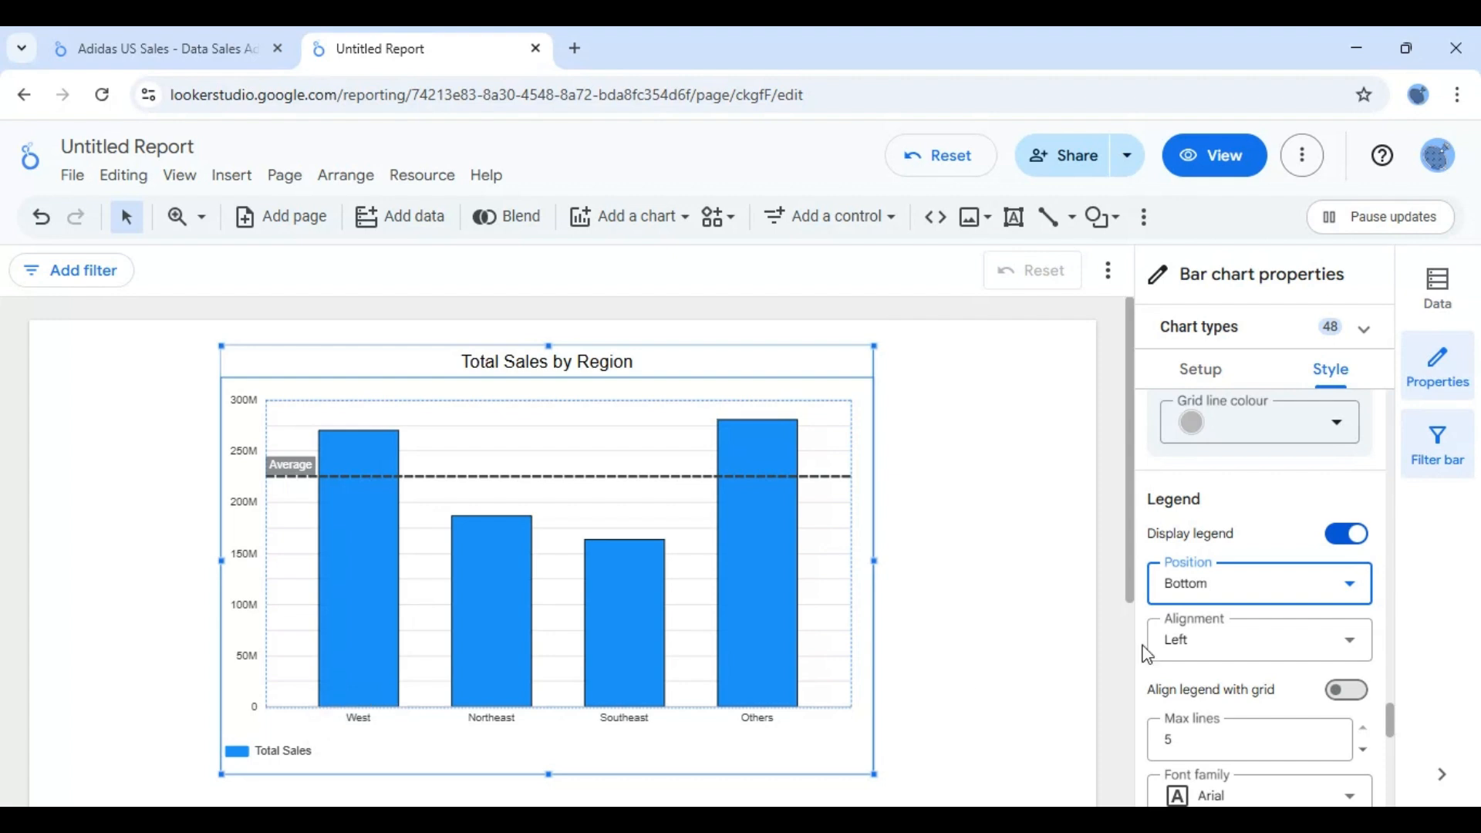
click(1239, 655)
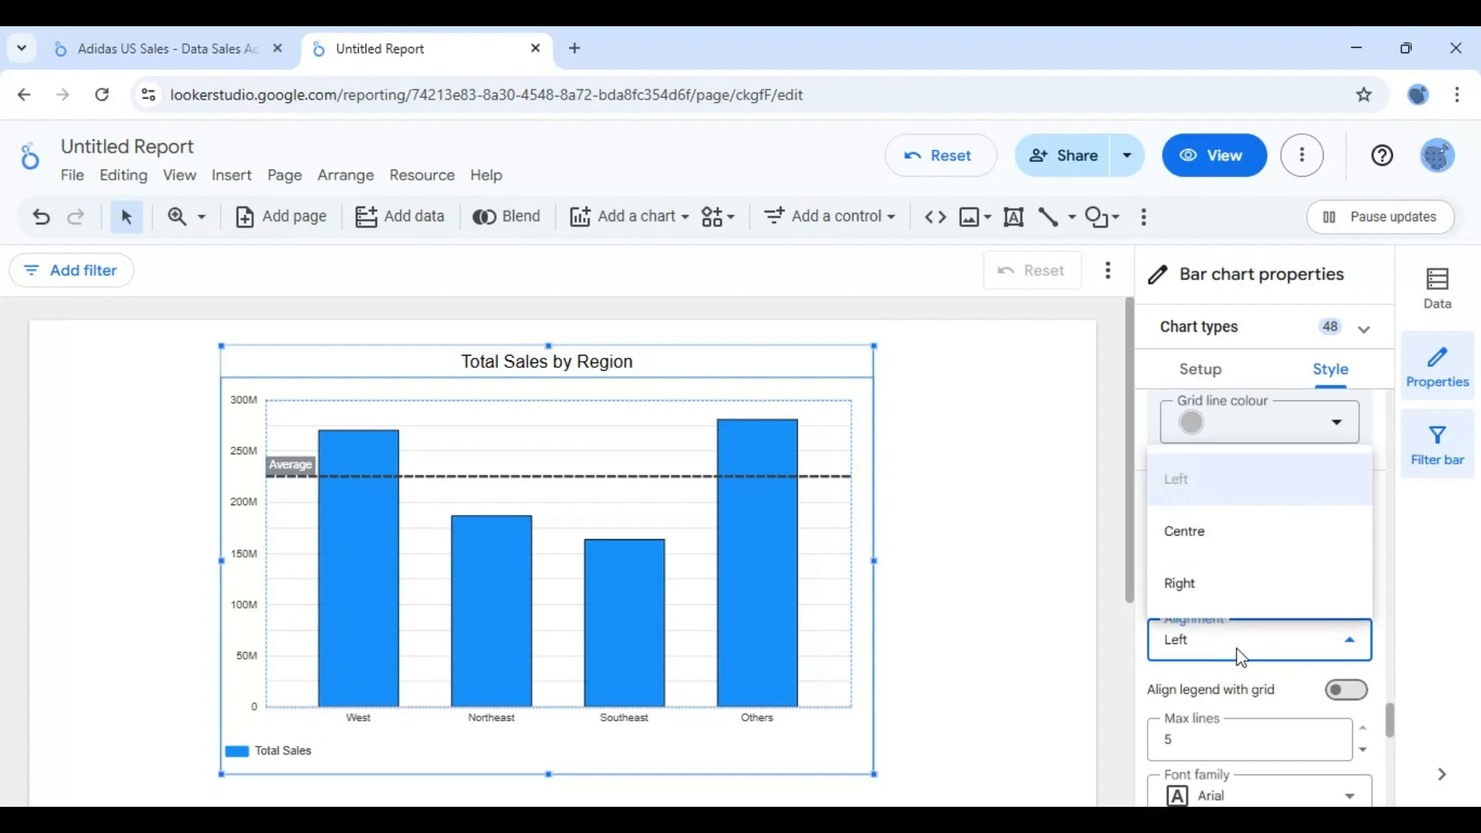
click(1194, 544)
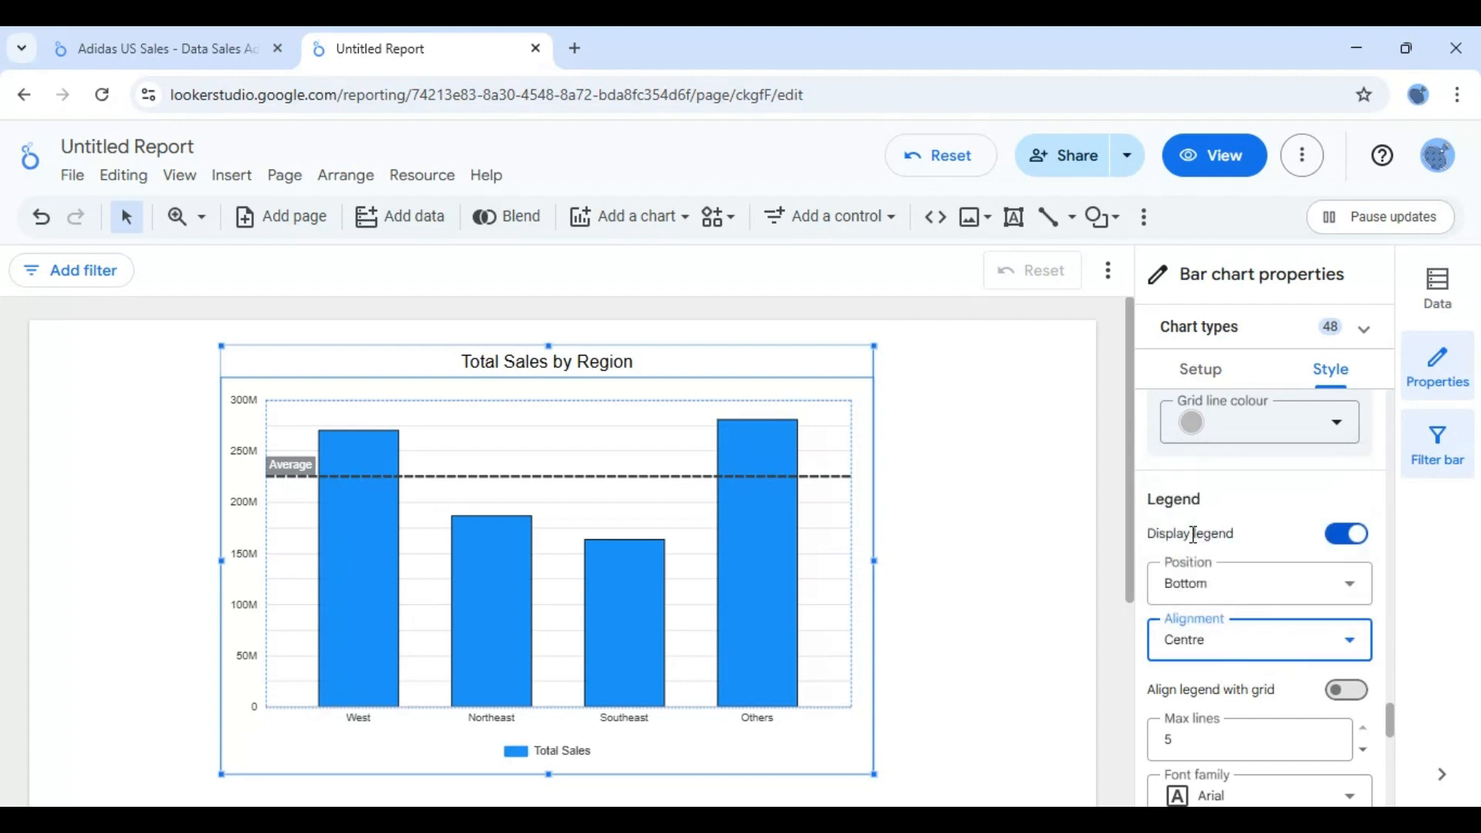
click(1245, 600)
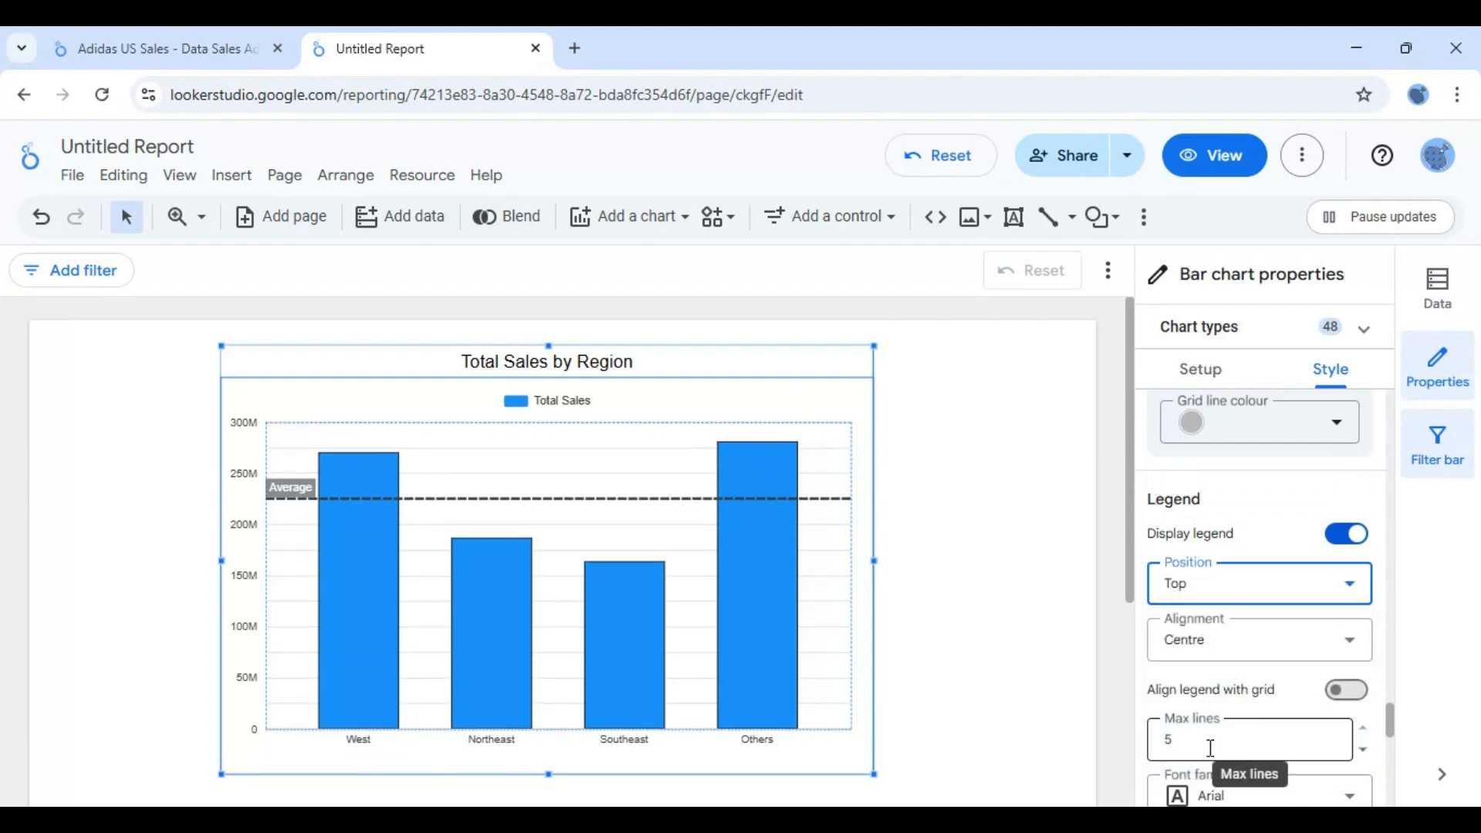
- Place the chart legend on the right with top alignment
click(1291, 600)
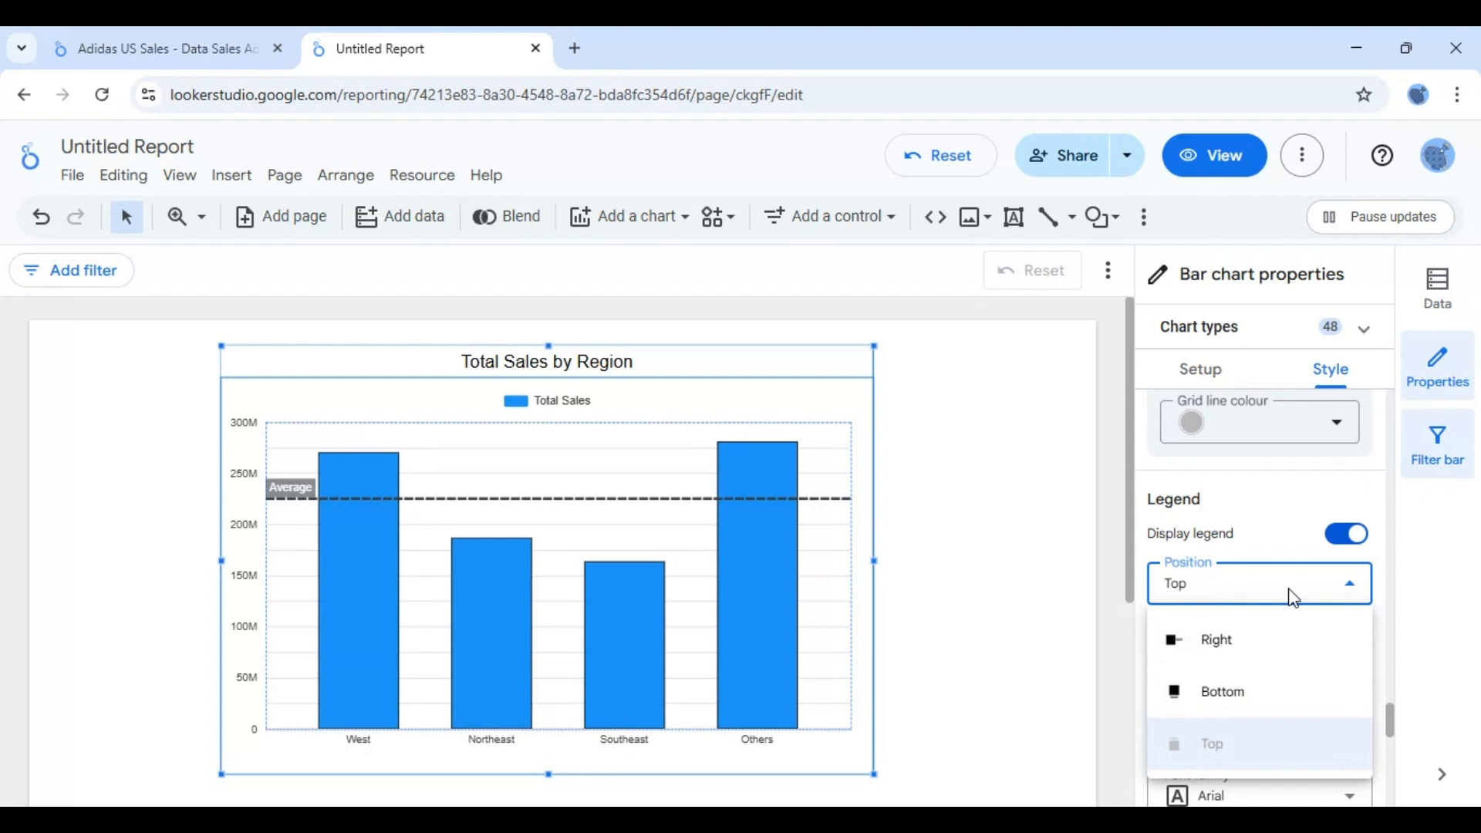
click(1224, 650)
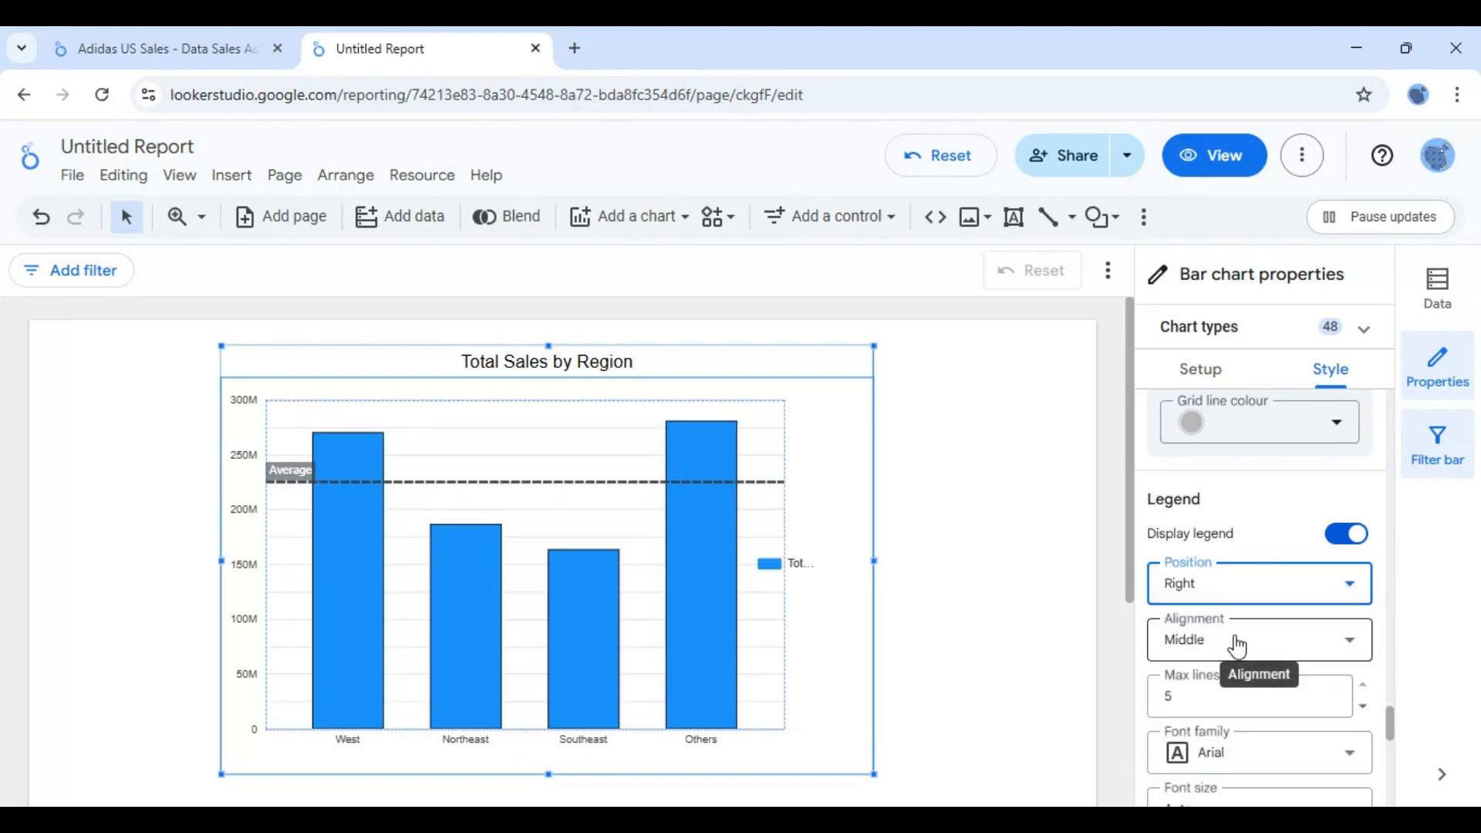
click(1233, 646)
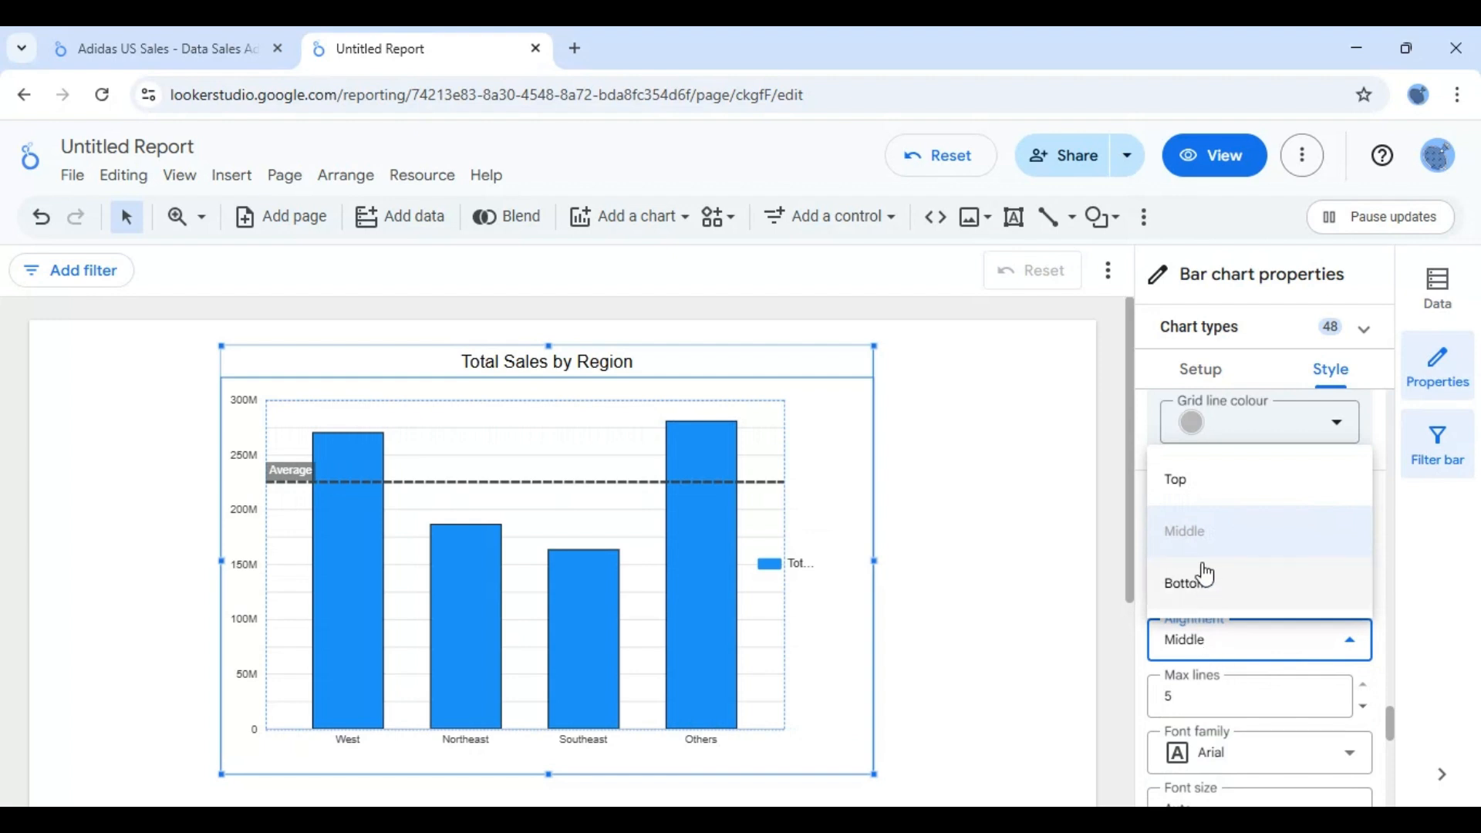
click(1178, 485)
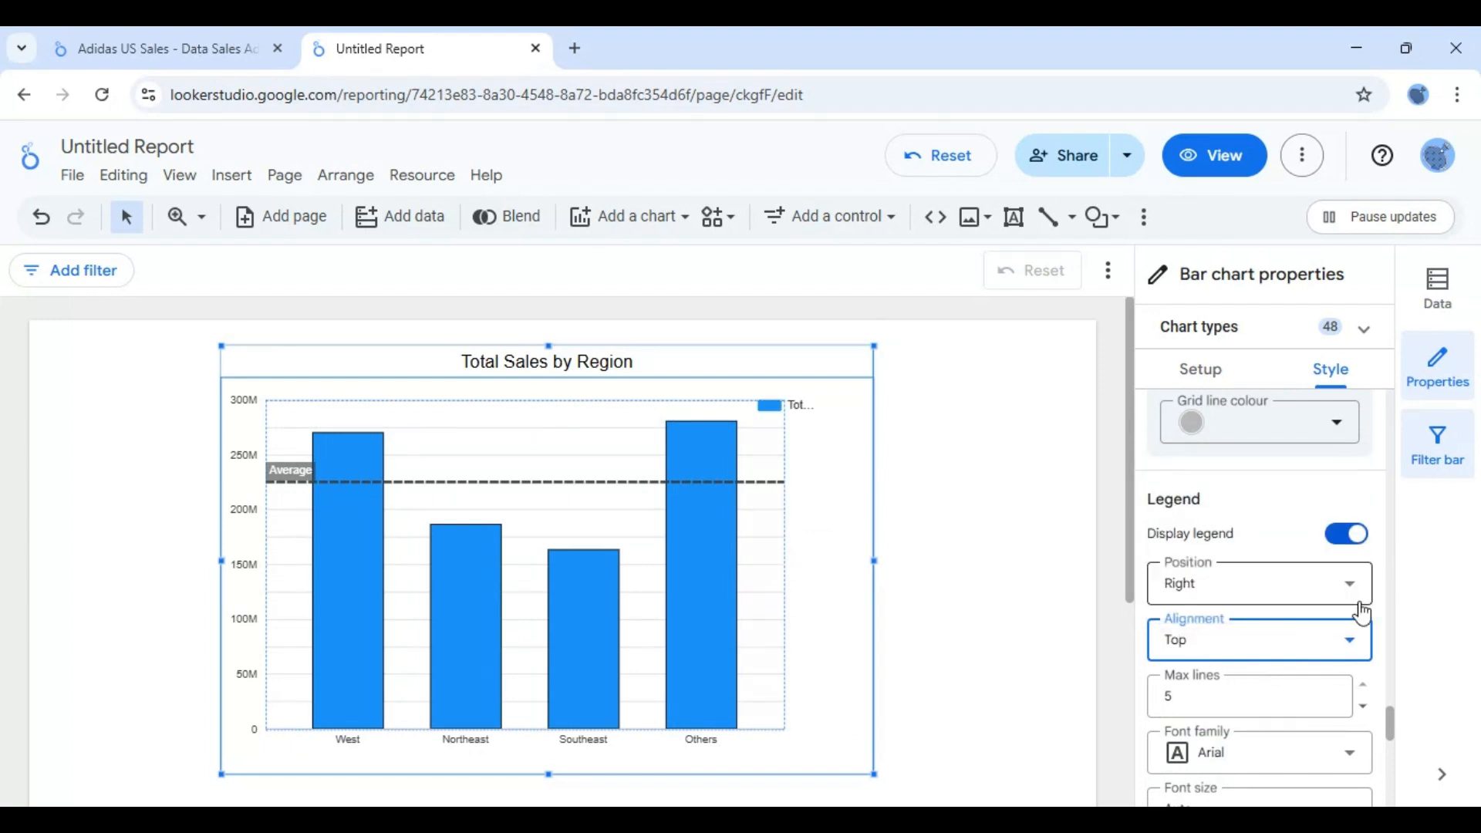
drag(1394, 719, 1396, 787)
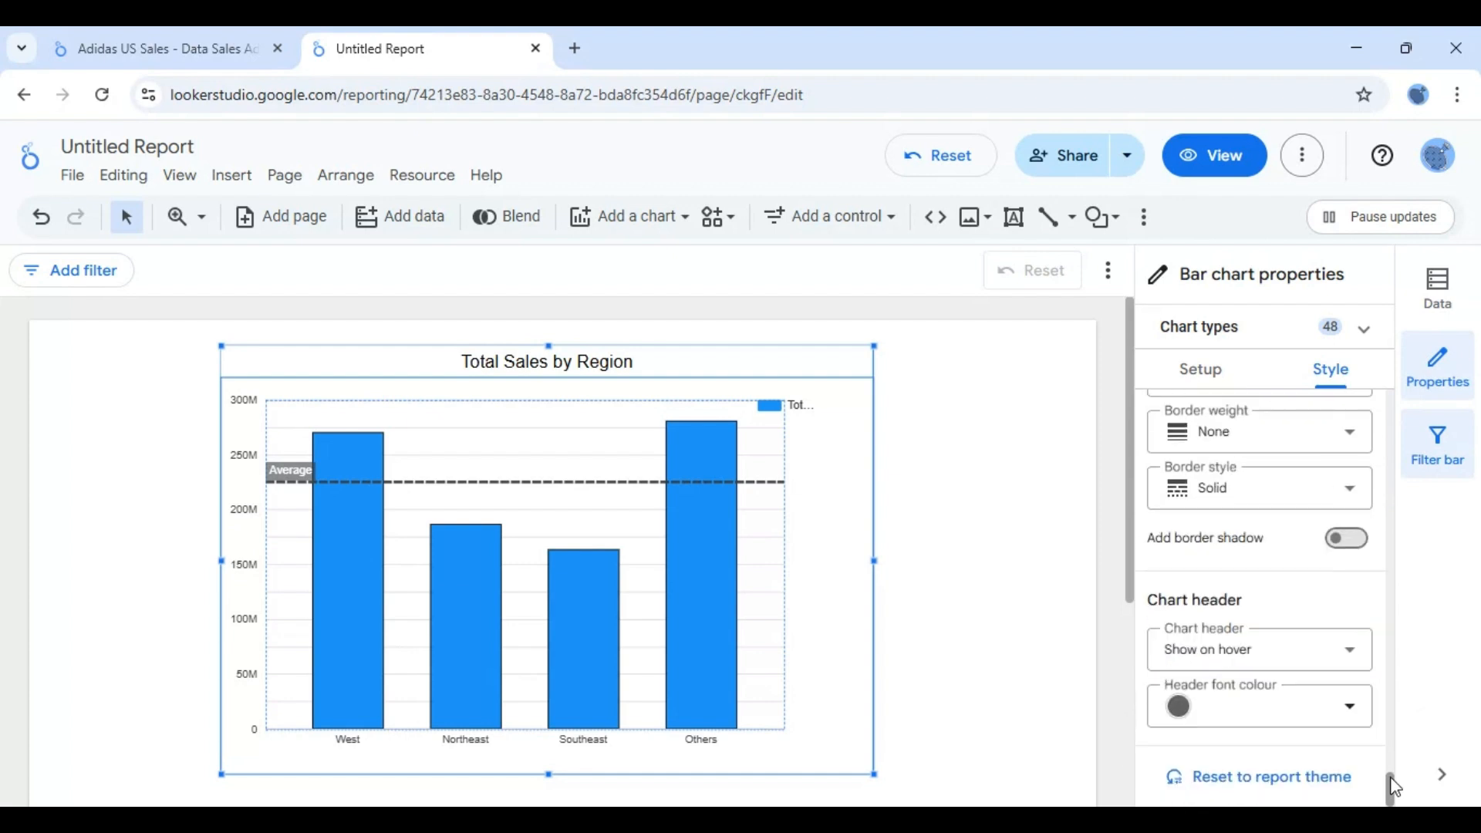